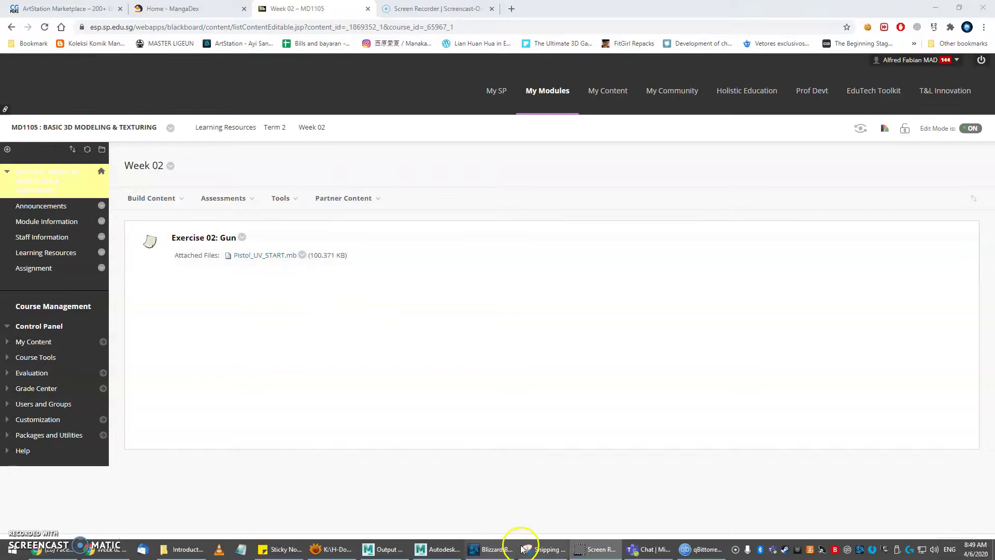
Step: Switch to Autodesk Maya and open the UV Editor for the pistol mesh
left_click(442, 553)
left_click_drag(427, 295, 321, 254, "alt")
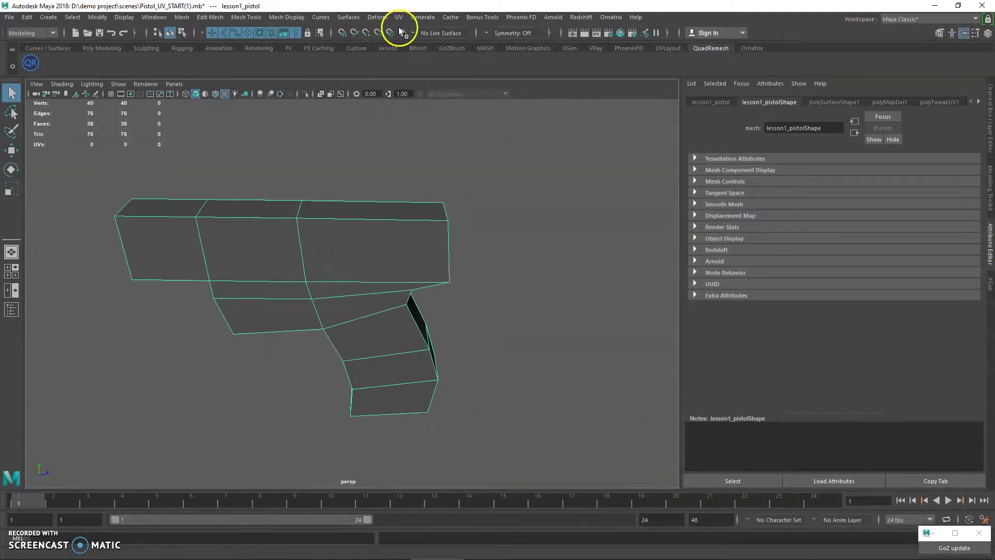
left_click_drag(396, 163, 335, 171, "alt")
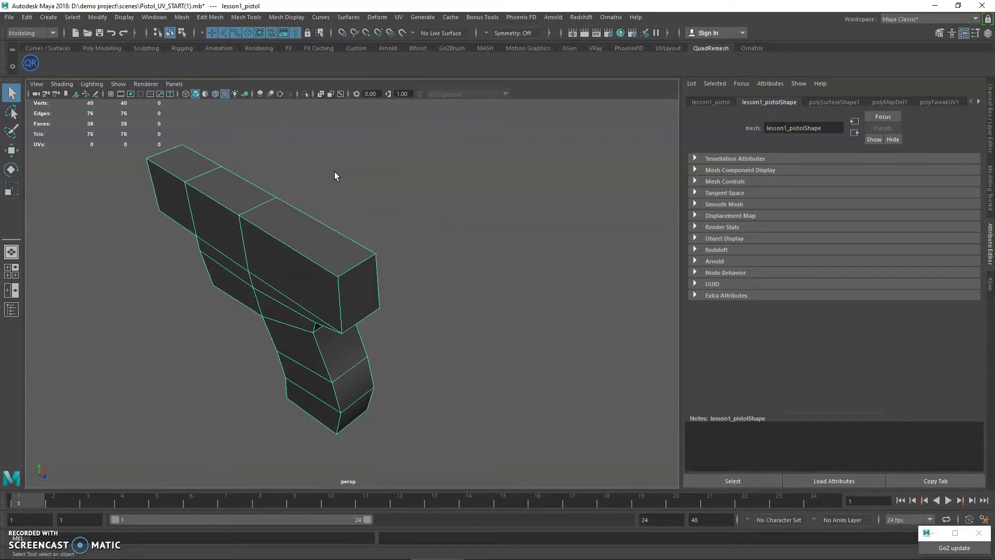
left_click(400, 18)
left_click(435, 44)
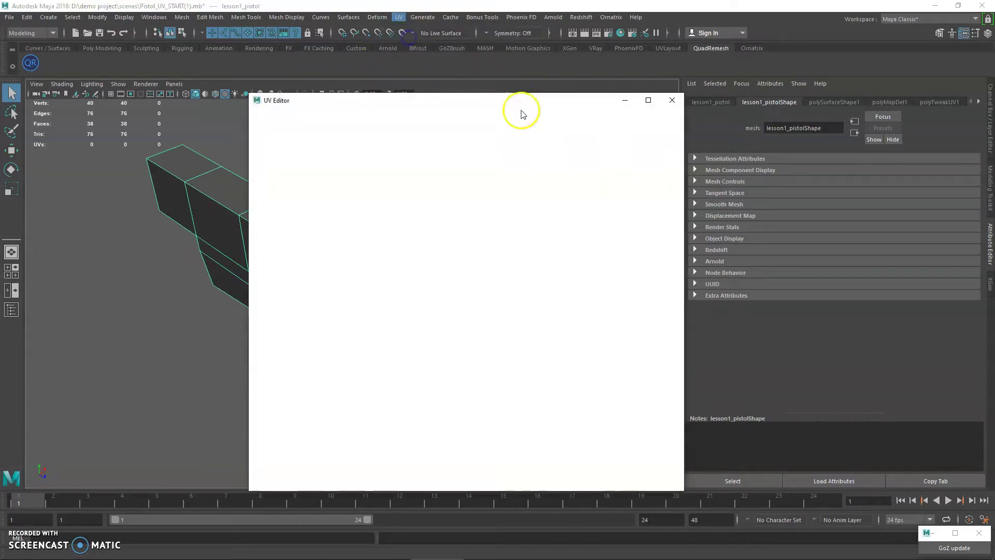
left_click_drag(436, 104, 658, 144)
mouse_move(288, 255)
left_mouse_down("alt")
mouse_move(326, 240)
mouse_move(382, 238)
mouse_move(291, 260)
left_mouse_up("alt")
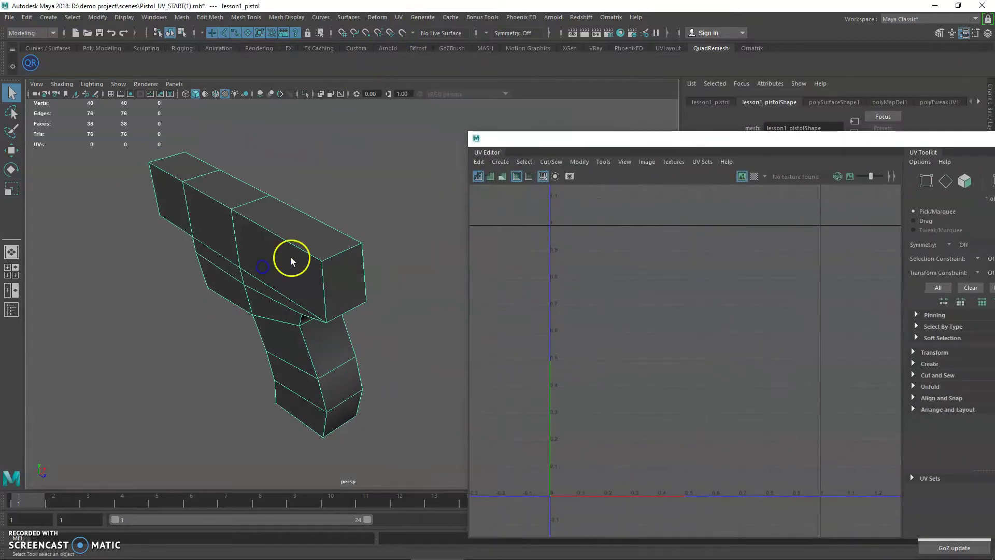
scroll(346, 292, "up", 5)
left_click_drag(877, 143, 660, 124)
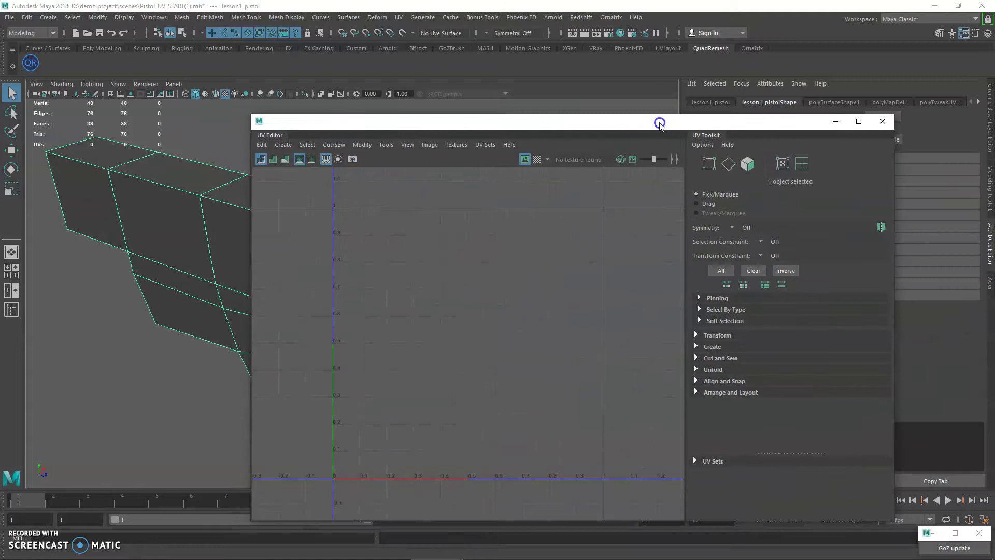
Step: Minimize the UV Editor to inspect the pistol from several angles, and restore the editor beside the model
left_click(833, 122)
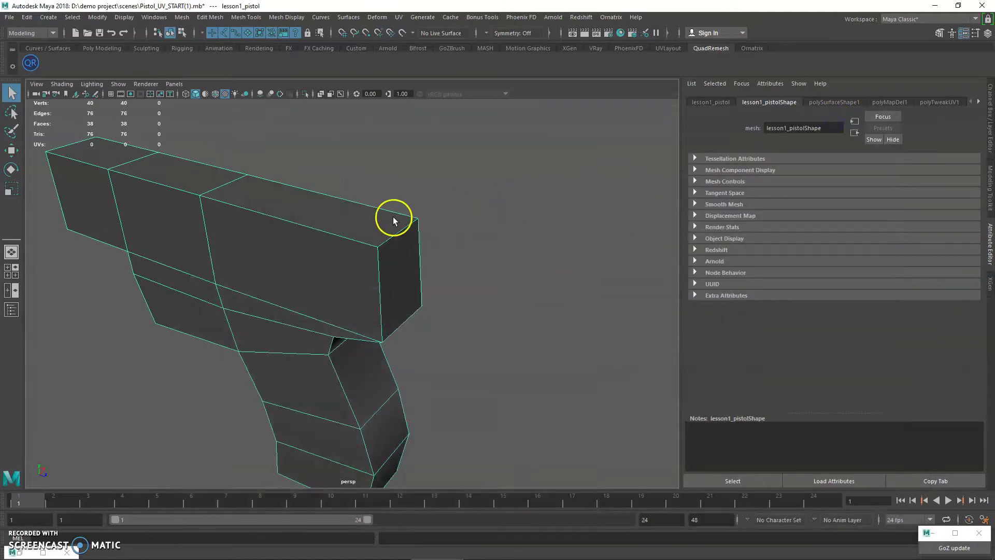
left_click_drag(396, 205, 348, 221, "alt")
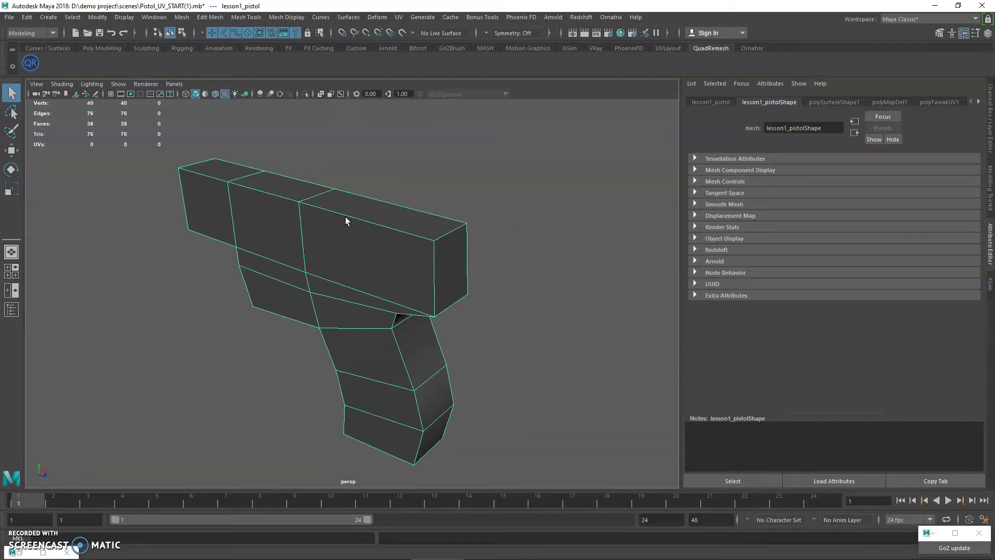
mouse_move(364, 204)
left_mouse_down("alt")
mouse_move(333, 211)
mouse_move(349, 213)
left_mouse_up("alt")
right_click_drag(356, 212, 308, 188, "alt")
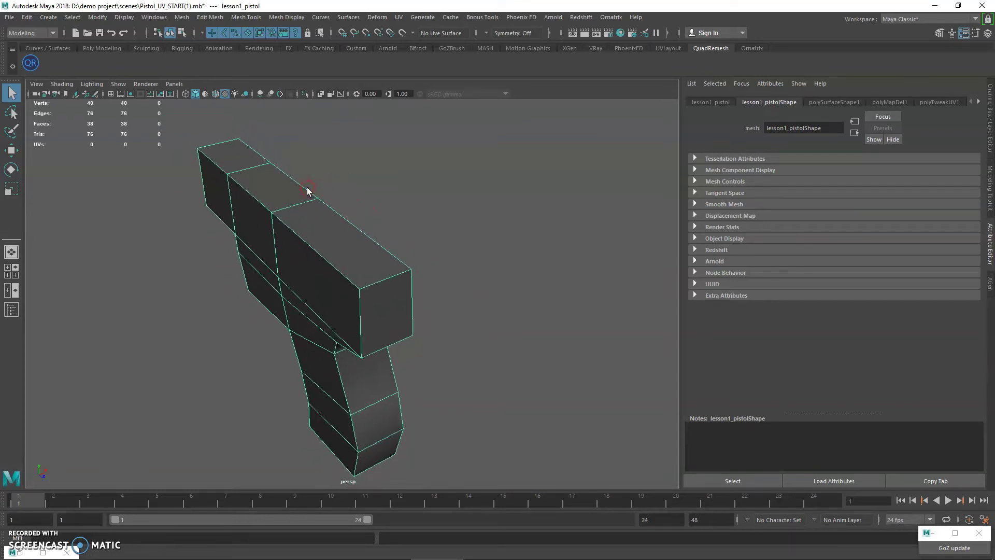
left_click(21, 553)
left_click_drag(258, 6, 639, 135)
middle_click_drag(291, 277, 214, 294, "alt")
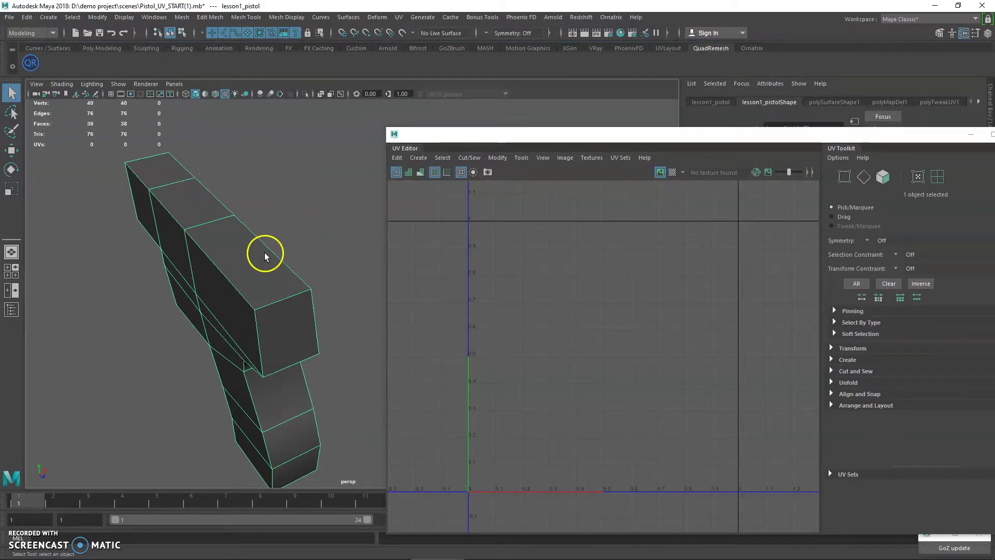
Step: Apply a planar UV projection from the Y axis to the three top faces of the slide, fitted to the bounding box
left_click_drag(221, 250, 165, 182, "alt")
right_click_drag(164, 182, 160, 187)
left_click_drag(160, 187, 305, 253)
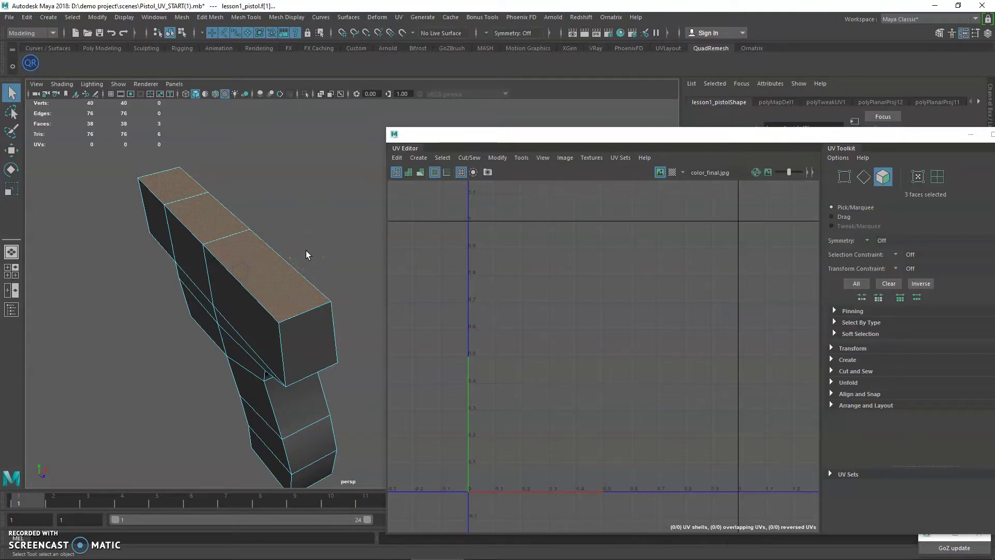
left_click_drag(280, 254, 276, 257, "alt")
left_click(389, 95)
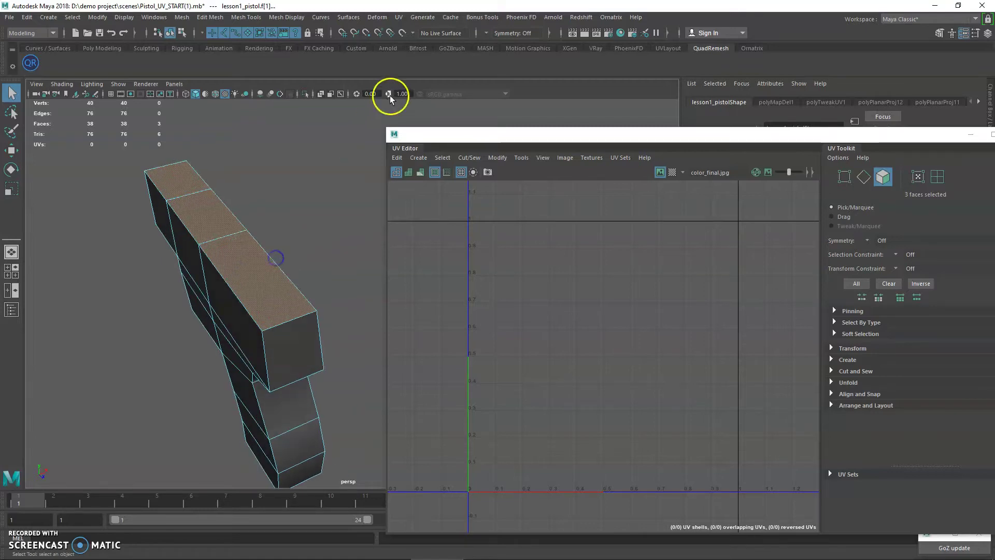
left_click_drag(296, 154, 327, 130, "alt")
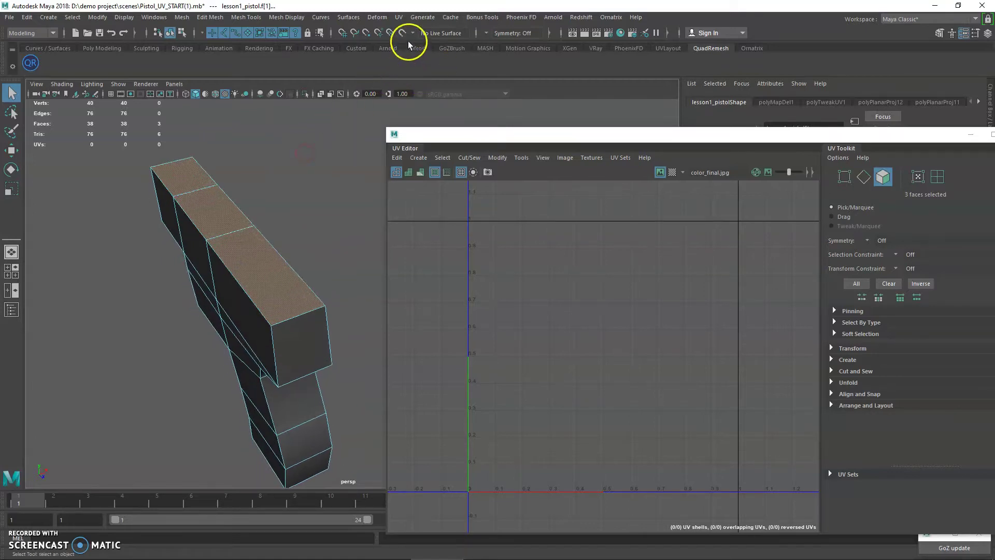
left_click_drag(313, 197, 305, 169, "alt")
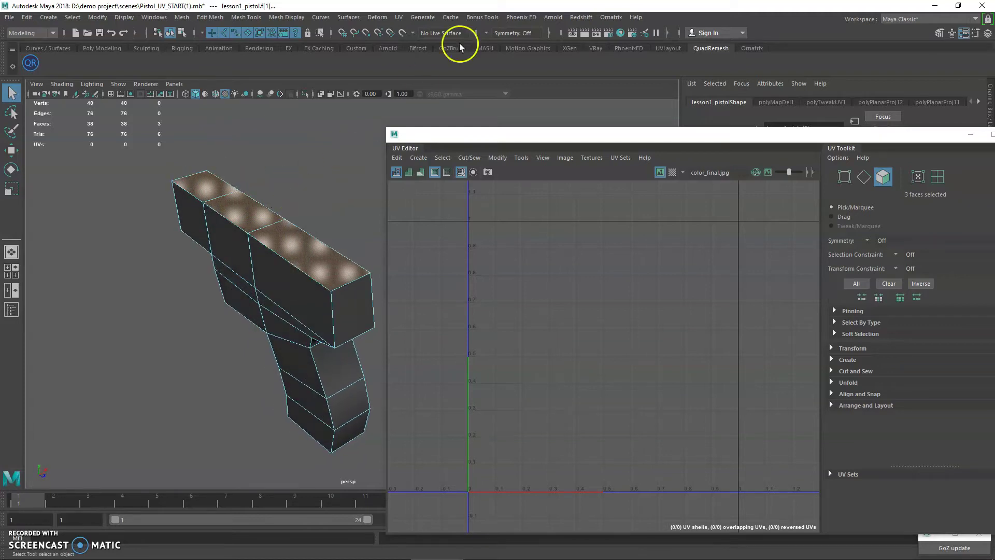
left_click(399, 17)
left_click(506, 138)
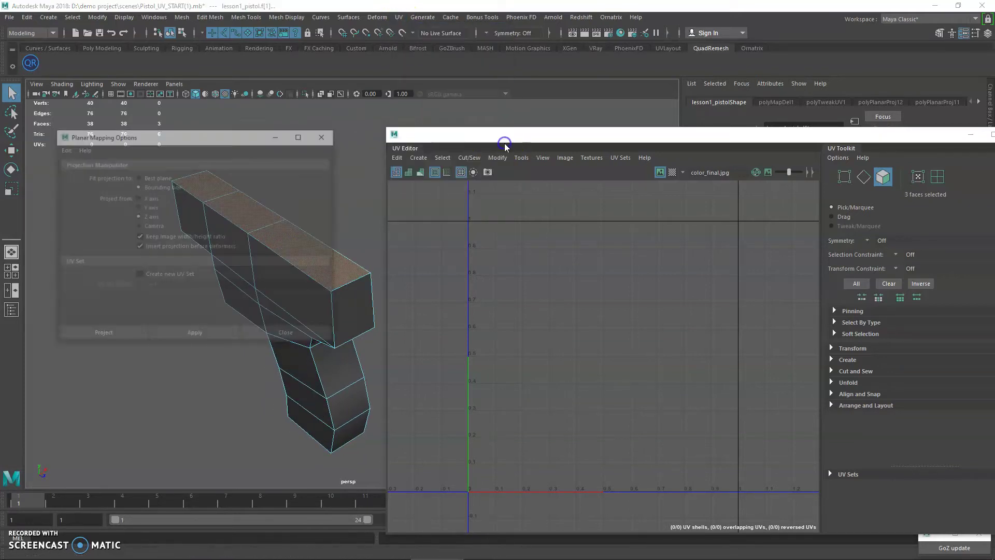
left_click(195, 334)
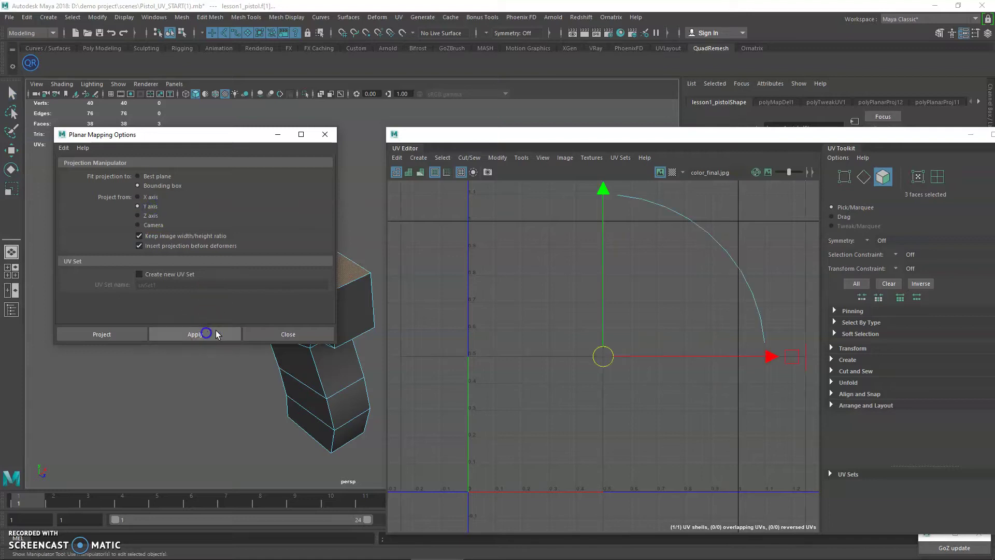
left_click(289, 334)
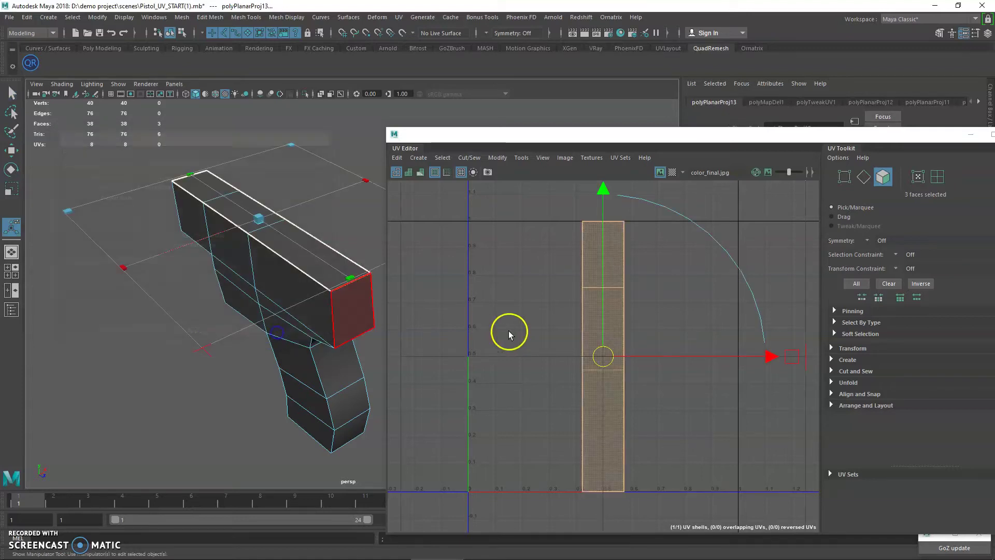
Step: Reproject the slide's top faces from the Y axis with Keep image width/height ratio turned off
left_click(400, 17)
left_click(506, 147)
left_click_drag(234, 138, 591, 81)
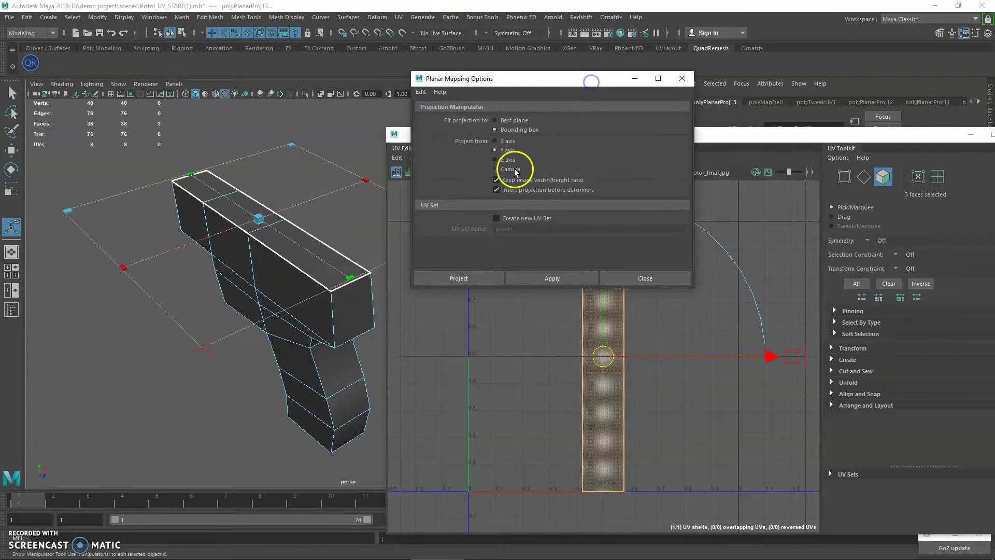
left_click(546, 279)
left_click_drag(322, 231, 265, 232, "alt")
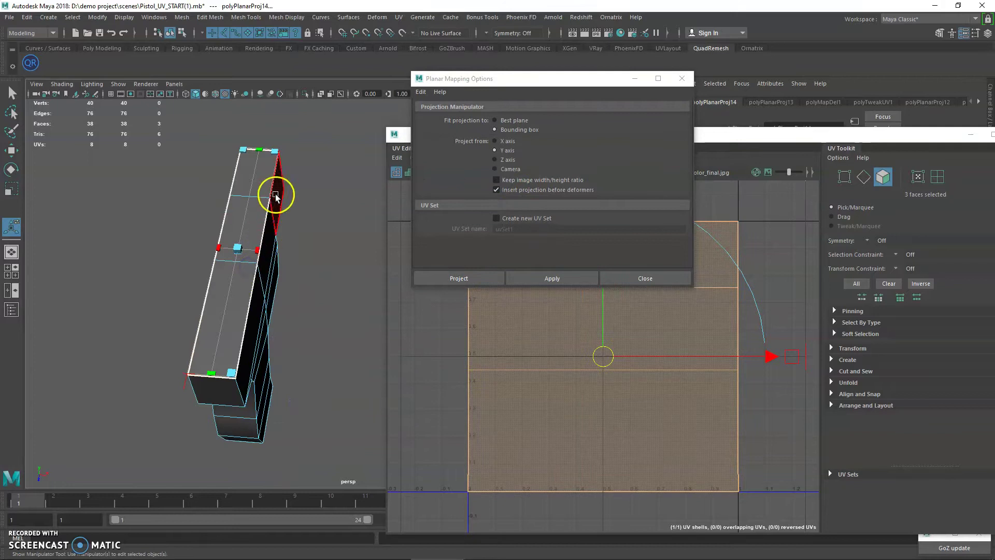
Step: Reproject the top faces with Keep image width/height ratio turned on, and scale their UV shell down slightly
left_click(519, 181)
left_click(552, 279)
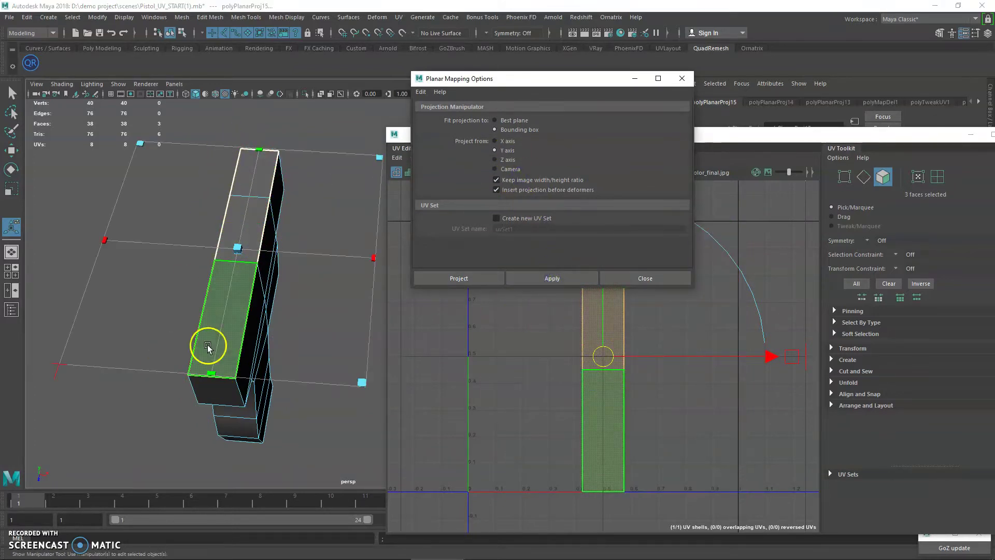
left_click_drag(225, 376, 205, 382, "alt")
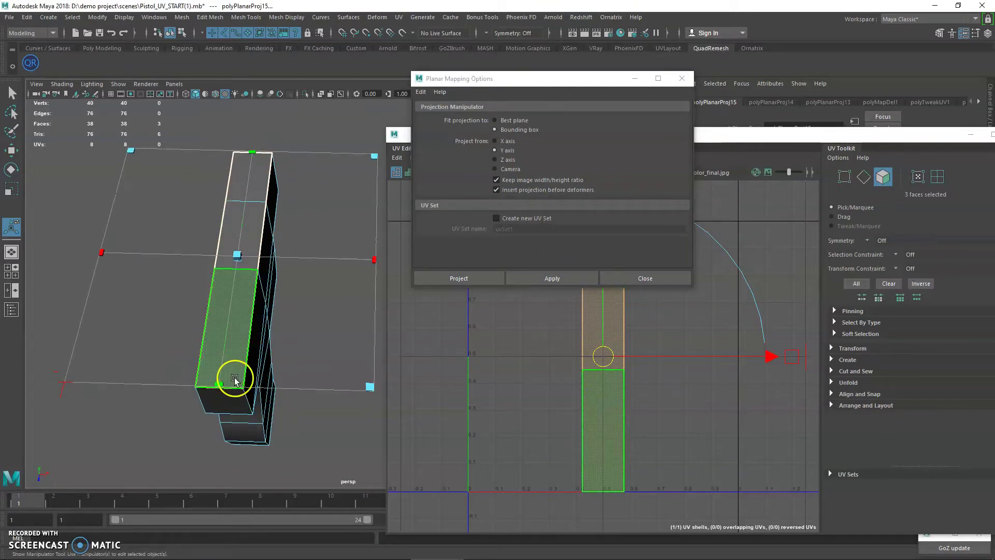
left_click(639, 276)
key("r")
left_click_drag(585, 356, 589, 353)
Step: Select the faces on one side of the pistol covering the slide and the frame section beneath it
left_click_drag(207, 309, 218, 206, "alt")
middle_click_drag(145, 317, 201, 258, "alt")
left_click(201, 257)
middle_click_drag(291, 236, 189, 247, "alt")
key("q")
left_click(169, 226)
left_click(211, 224, "shift")
left_click(223, 273, "shift")
left_click(229, 299, "shift")
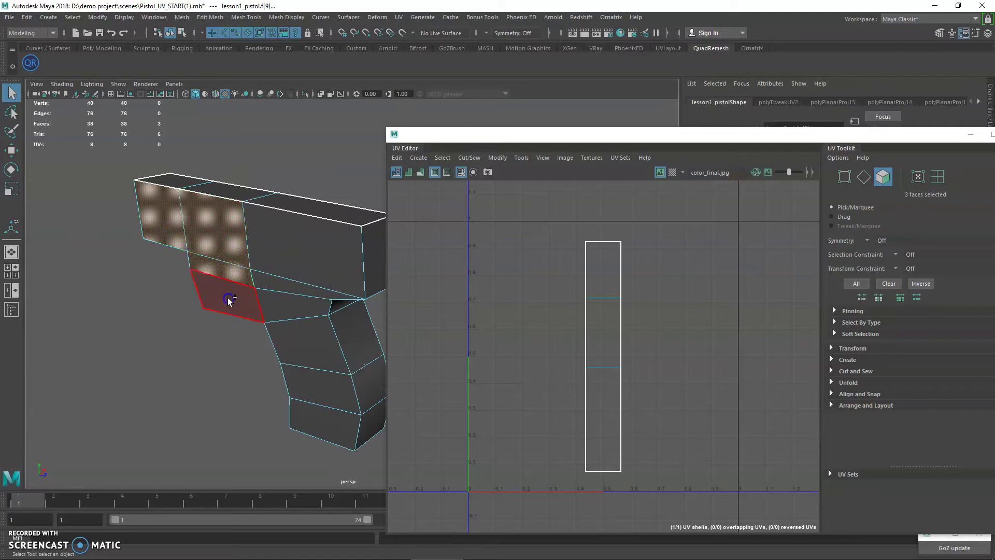
middle_click_drag(251, 269, 194, 267, "alt")
left_click(236, 242, "shift")
left_click(219, 279, "shift")
left_click(231, 294, "shift")
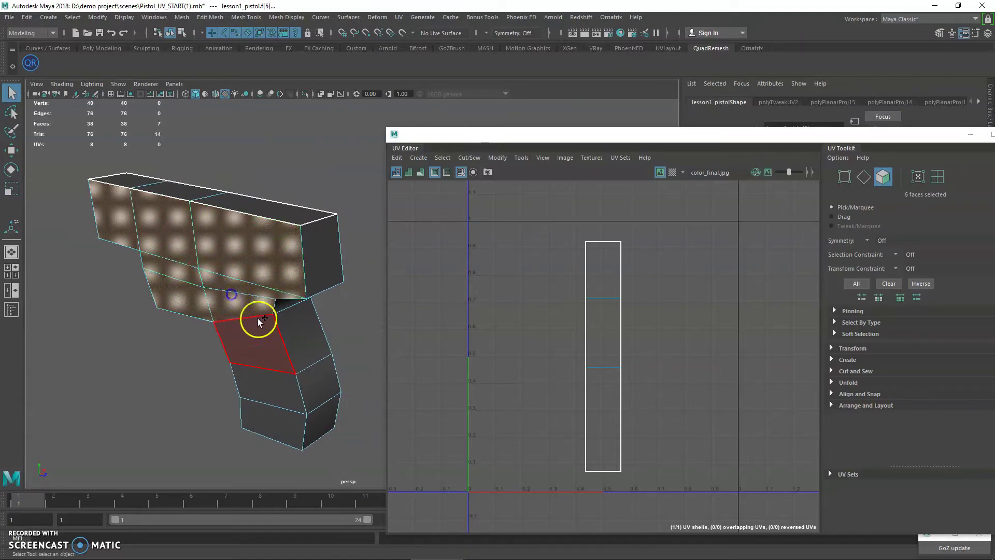
Step: Add the three side faces of the grip to the selection, checking it in wireframe display
left_click(257, 323, "shift")
left_click(259, 387, "shift")
left_click(277, 419, "shift")
left_click_drag(300, 342, 211, 300, "alt")
key("4")
mouse_move(274, 320)
left_mouse_down("ctrl")
mouse_move(265, 316)
mouse_move(270, 306)
mouse_move(307, 305)
mouse_move(262, 249)
mouse_move(208, 246)
left_mouse_up("ctrl")
key("5")
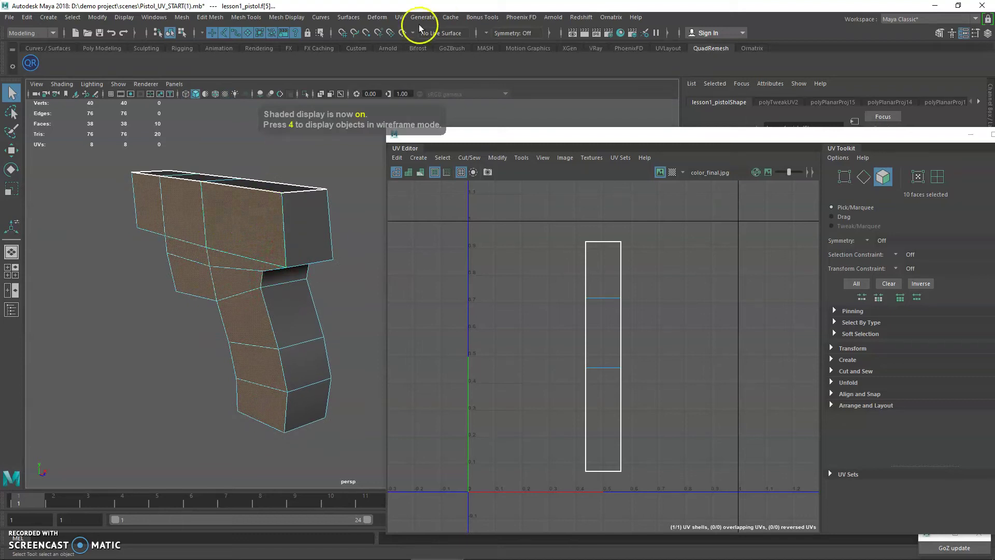
Step: Apply a planar projection from the X axis to the selected side faces and show the UV shells shaded
left_click(401, 15)
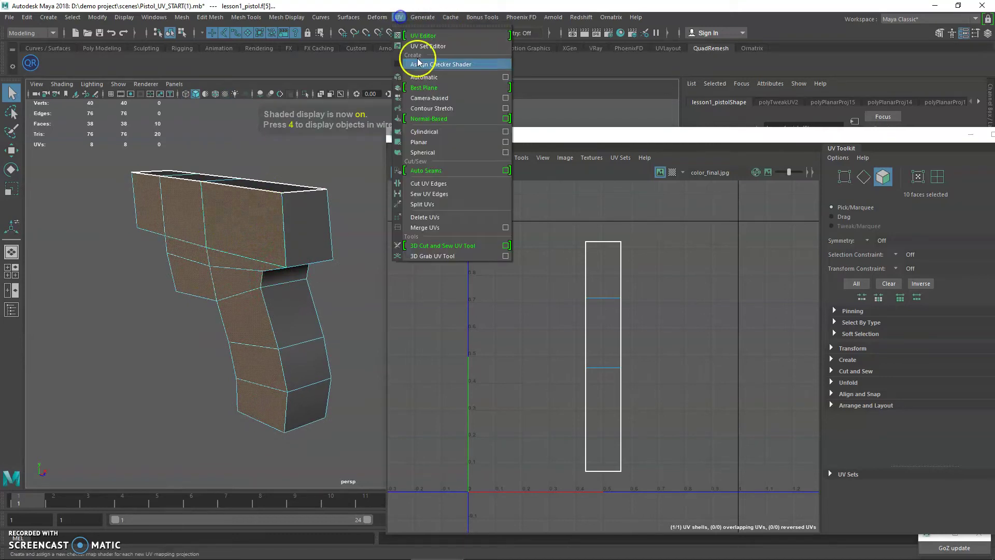
left_click(495, 135)
left_click_drag(555, 79, 803, 76)
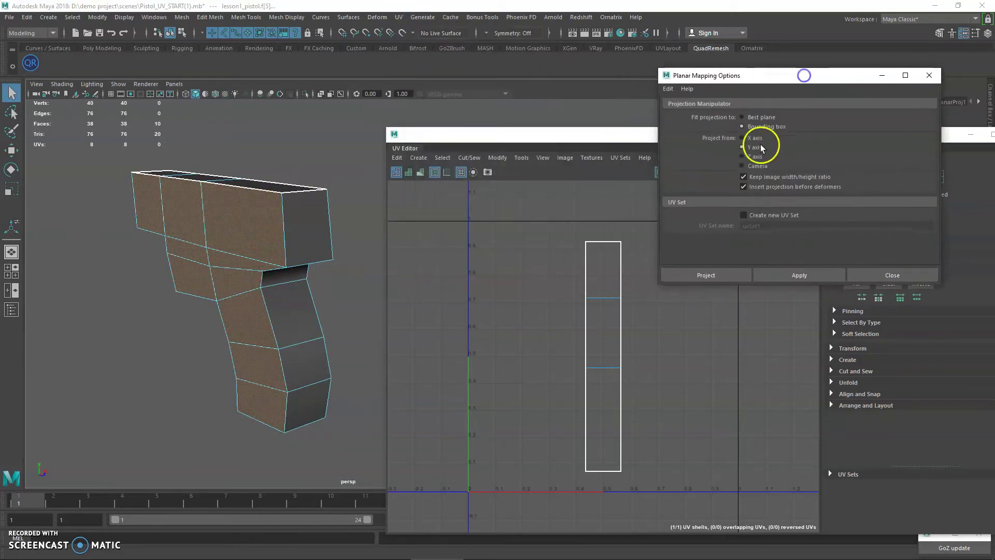
left_click(775, 274)
middle_click_drag(598, 300, 566, 307, "alt")
middle_click_drag(669, 305, 703, 335, "alt")
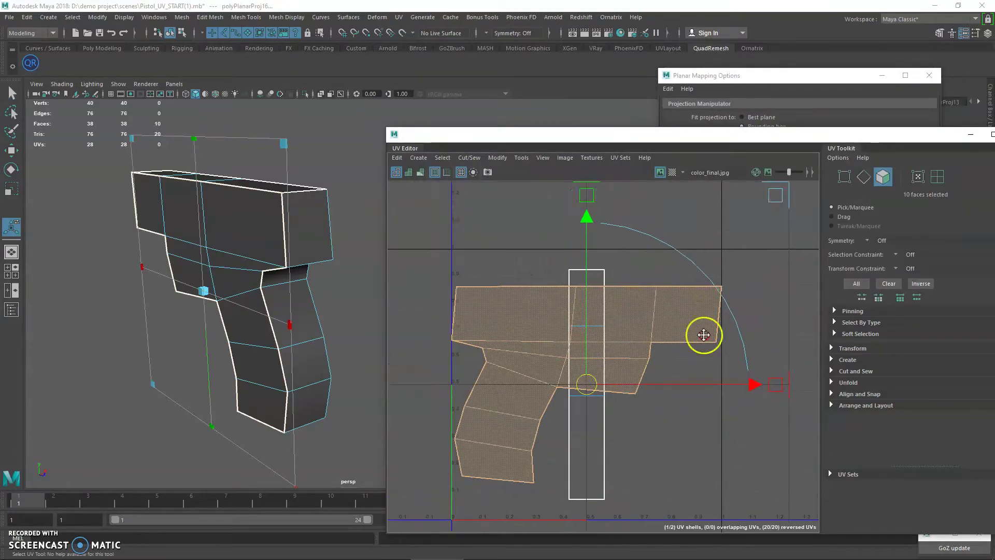
right_click_drag(703, 335, 691, 327, "alt")
left_click(409, 172)
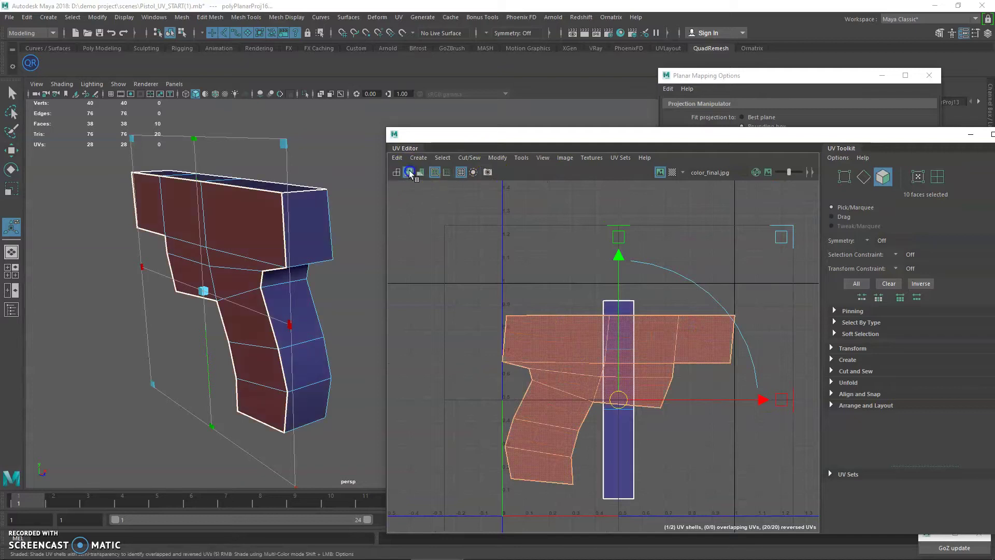
Step: Move the side UV shell away from the top-face shell and flip it horizontally
key("w")
left_click_drag(618, 400, 489, 334)
left_click(469, 157)
left_click(498, 157)
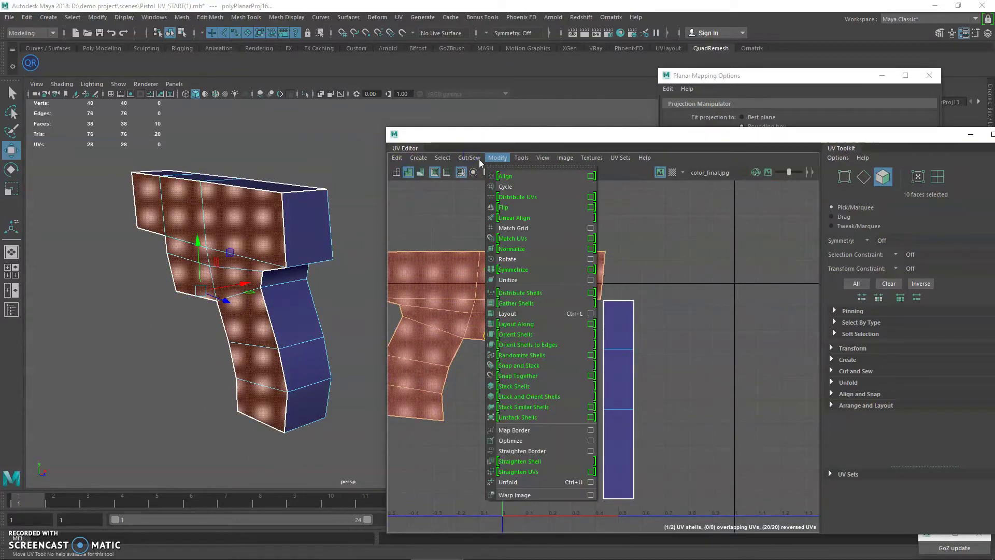
left_click(523, 210)
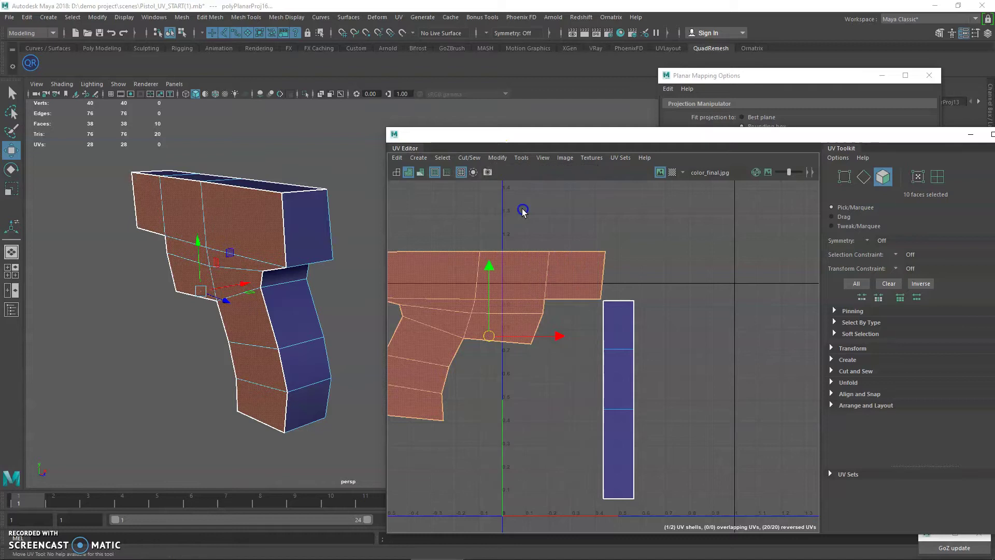
Step: Rotate the side UV shell 90 degrees clockwise and place it alongside the top-face strip
left_click(836, 347)
scroll(903, 396, "down", 5)
left_click(929, 386)
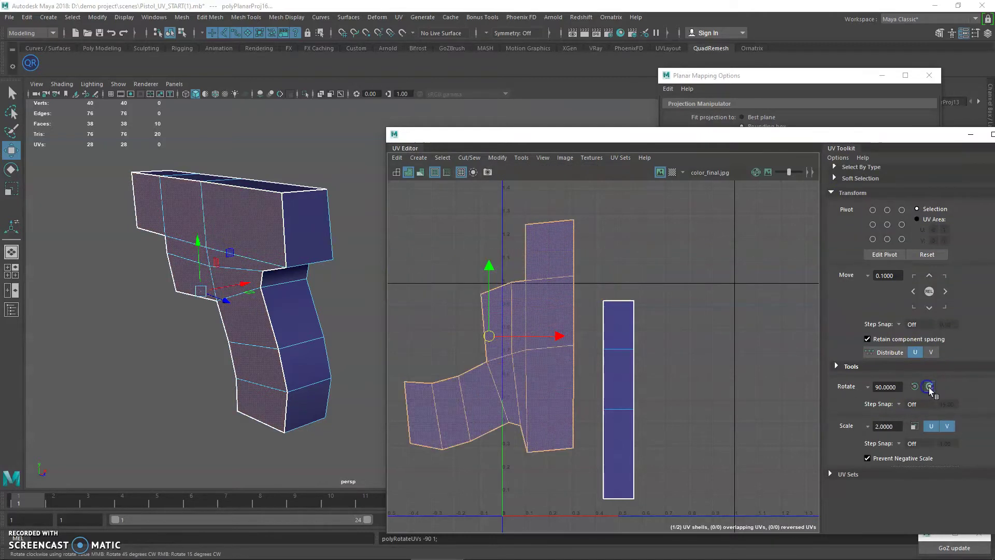
left_click(543, 343)
left_click_drag(496, 343, 520, 399)
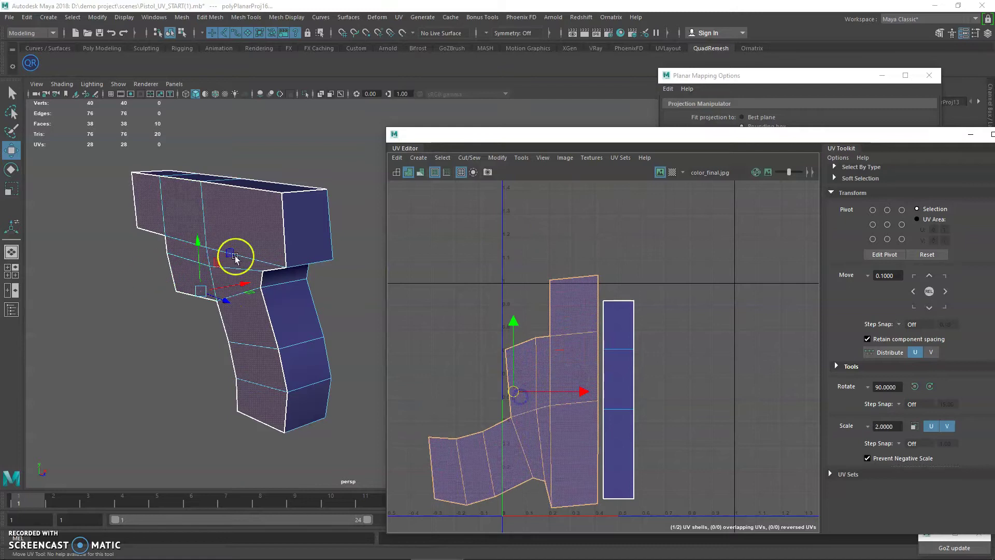
Step: Select the slide, frame and grip faces on the opposite side of the pistol
left_click_drag(203, 262, 133, 258, "alt")
middle_click_drag(291, 220, 253, 244, "alt")
key("q")
left_click(239, 220)
left_click(273, 248, "shift")
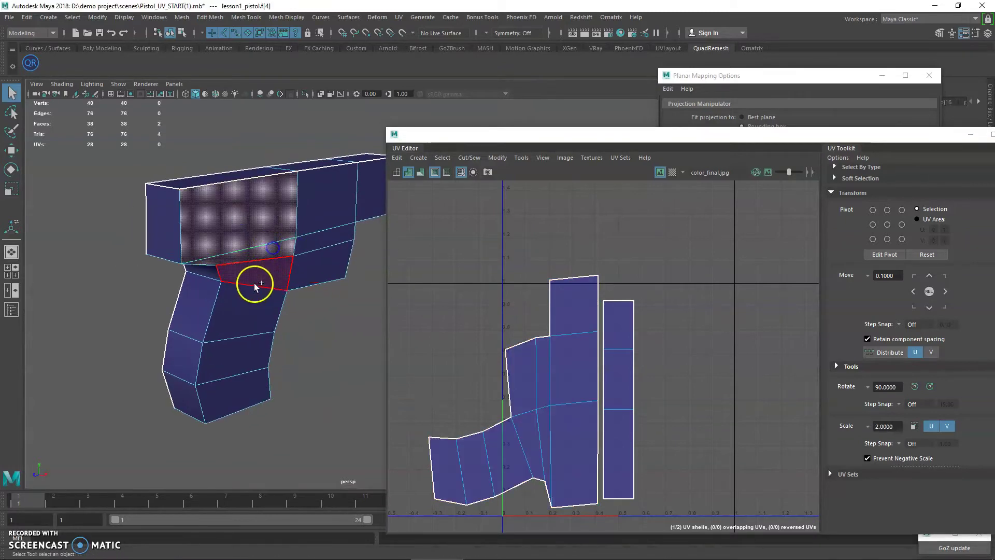
left_click(254, 287, "shift")
left_click(230, 395, "shift")
left_click(308, 264, "shift")
left_click(315, 242, "shift")
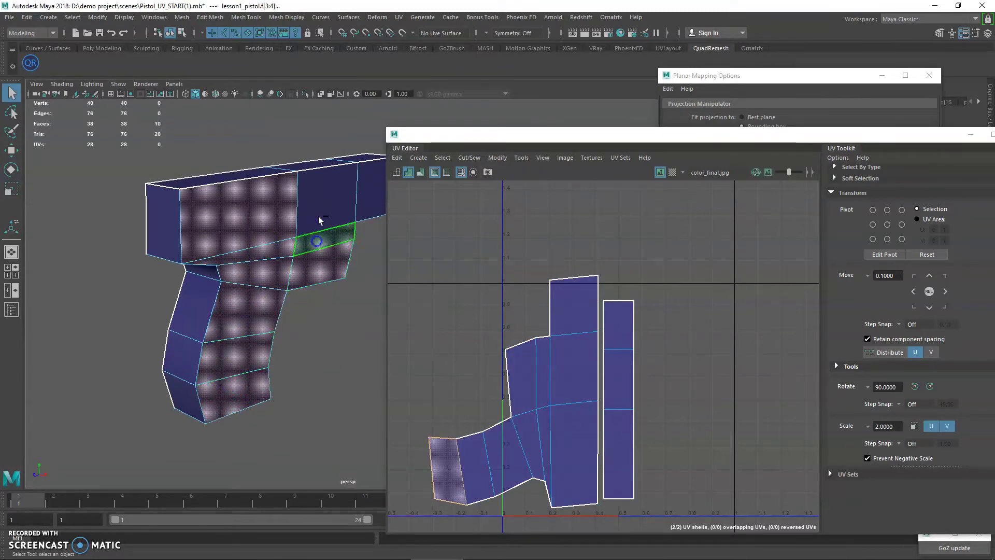
left_click(331, 211, "shift")
left_click(361, 201, "shift")
Step: Add the remaining slide face to the side-face selection and deselect the stray faces at the bottom end of the grip
key("space")
left_click_drag(328, 214, 306, 215, "alt")
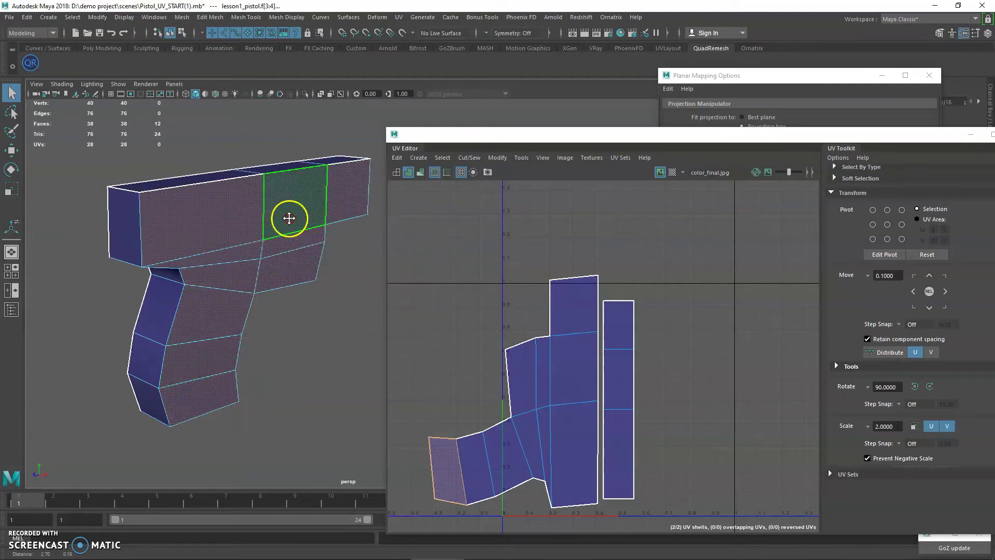
middle_click_drag(306, 215, 276, 218, "alt")
key("4")
left_click_drag(217, 239, 278, 227, "alt")
middle_click_drag(278, 226, 285, 168, "alt")
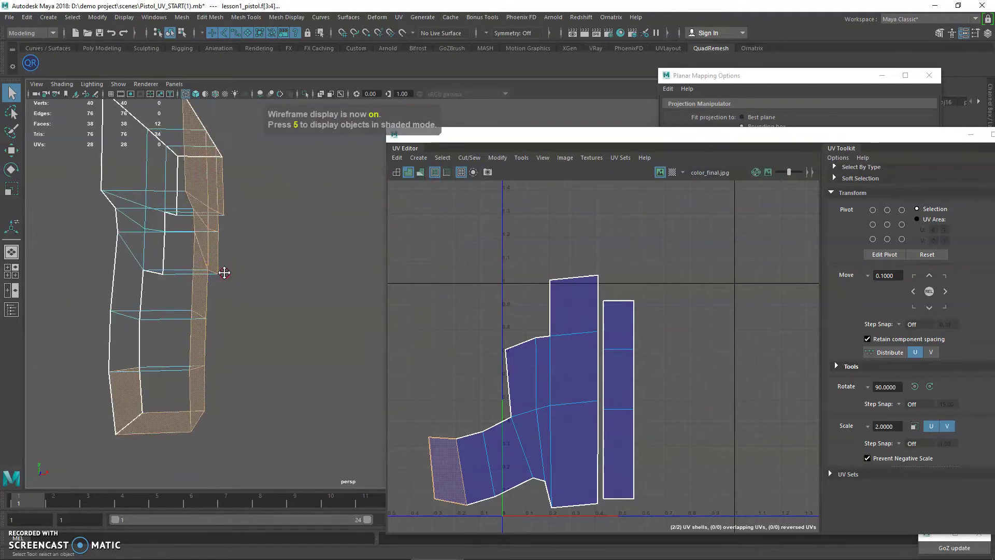
left_click_drag(223, 274, 243, 270, "alt")
left_click_drag(92, 354, 155, 463, "ctrl")
mouse_move(270, 269)
left_mouse_down("alt")
mouse_move(258, 275)
mouse_move(235, 250)
left_mouse_up("alt")
key("5")
Step: Project the selected side faces from the X axis and place the shell, rotated 90 degrees counterclockwise, beside the top-face strip
left_click(745, 78)
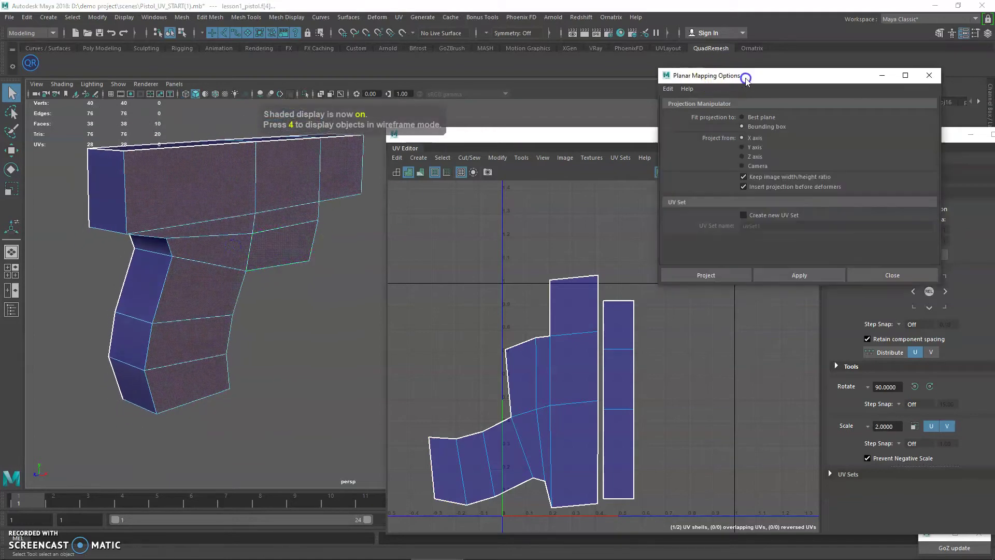
left_click(775, 272)
left_click(914, 386)
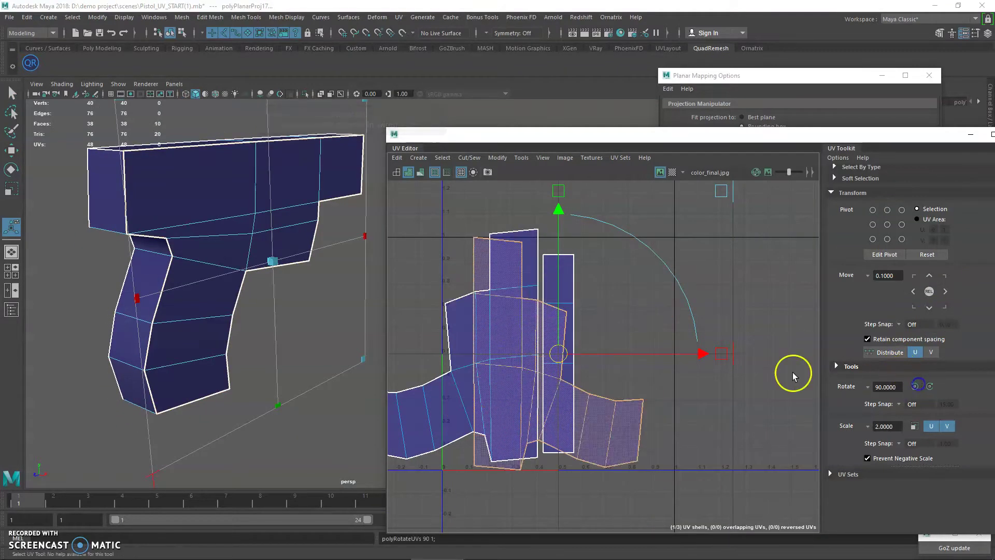
key("w")
left_click_drag(549, 356, 659, 344)
Step: Select the front muzzle face of the slide and apply a planar projection from the Z axis
left_click_drag(150, 301, 224, 337, "alt")
key("q")
left_click(218, 285)
left_click_drag(217, 284, 245, 249, "alt")
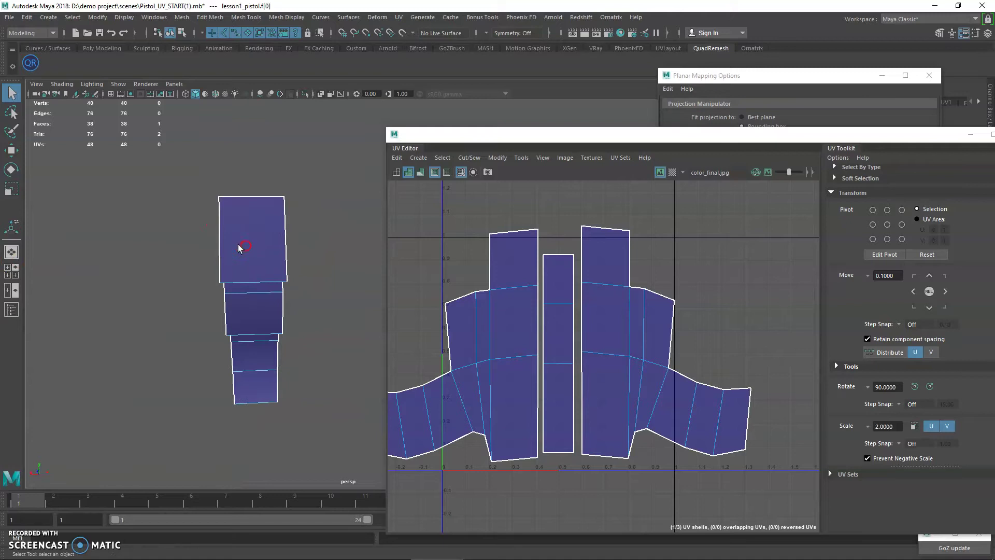
left_click(266, 228)
left_click_drag(277, 282, 270, 253, "alt")
left_click(849, 89)
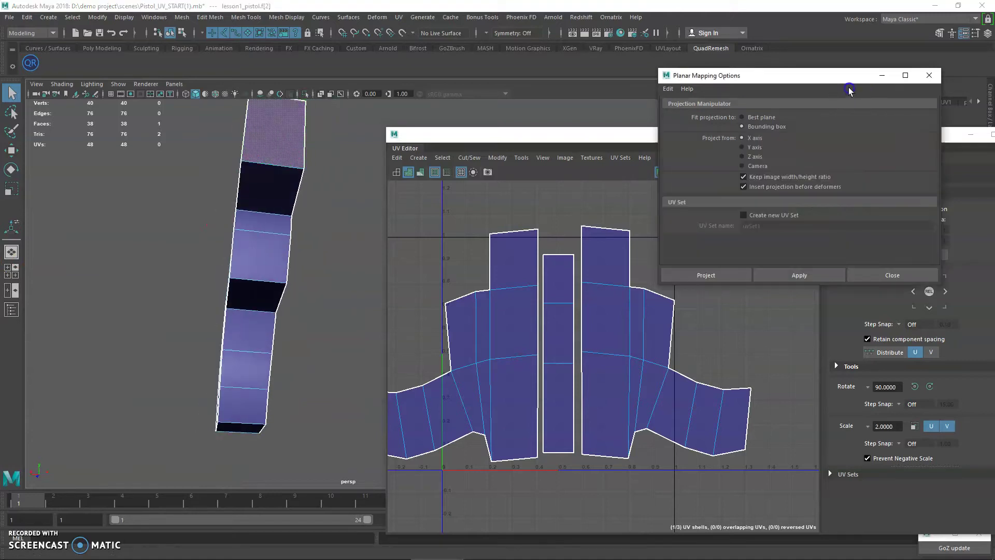
left_click(790, 269)
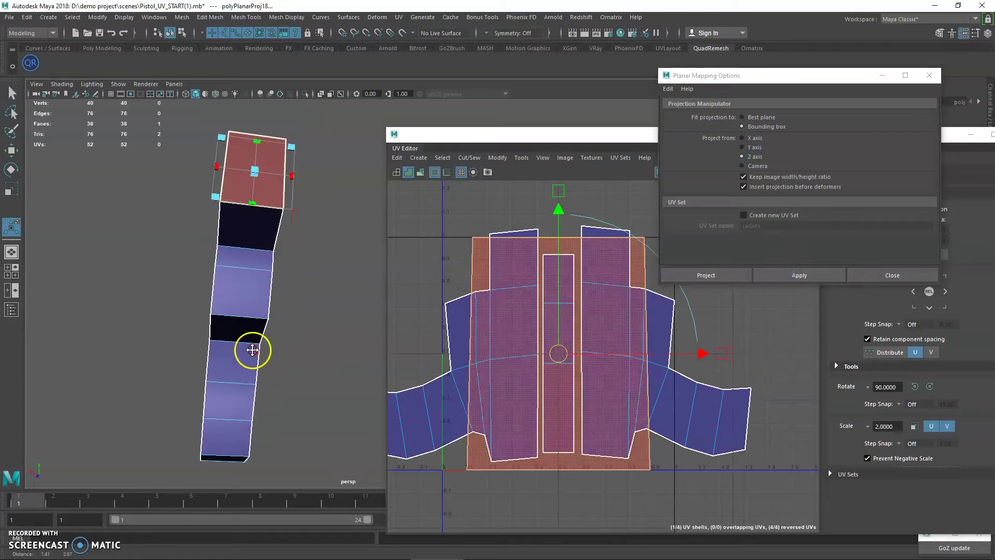
Step: Move the muzzle-face shell above the other shells and scale it down
middle_click_drag(586, 301, 579, 346, "alt")
scroll(576, 350, "down", 1)
left_click_drag(552, 391, 574, 192)
middle_click_drag(565, 235, 568, 337, "alt")
right_click_drag(567, 337, 560, 312, "alt")
key("r")
left_click_drag(584, 304, 548, 304)
Step: Flip the muzzle-face shell and fit it directly above the top-face strip at a matching width
left_click(419, 157)
mouse_move(499, 157)
left_click(535, 208)
middle_click_drag(576, 275, 602, 230, "alt")
left_click_drag(611, 259, 595, 326)
key("w")
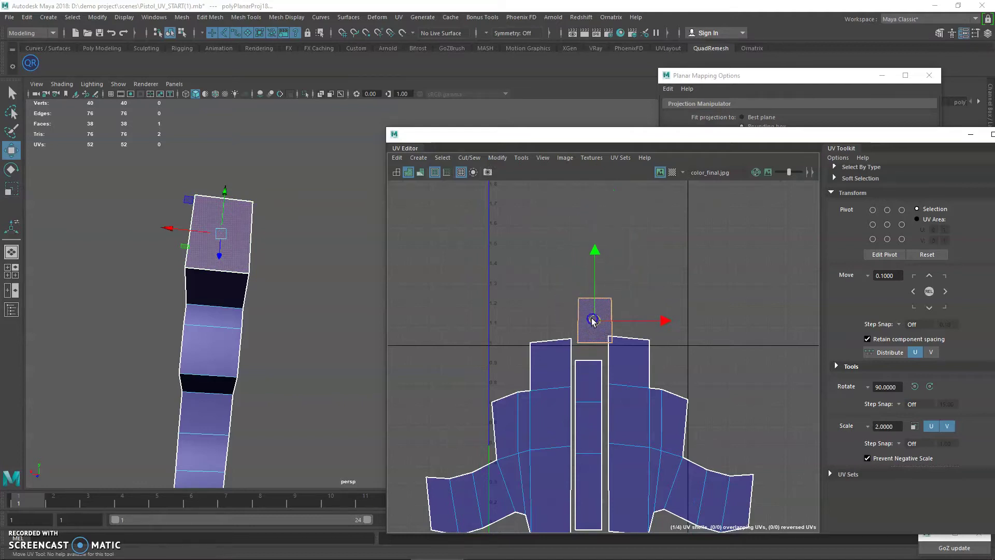
key("w")
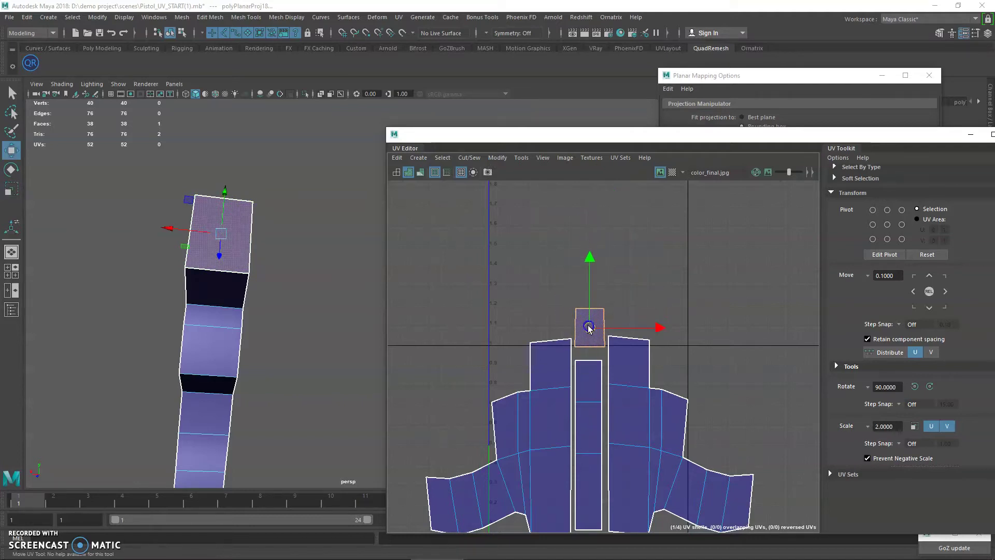
Step: Select the slide underside, the frame's front and underside faces, and the front grip faces below the muzzle
left_click_drag(263, 271, 257, 191, "alt")
key("q")
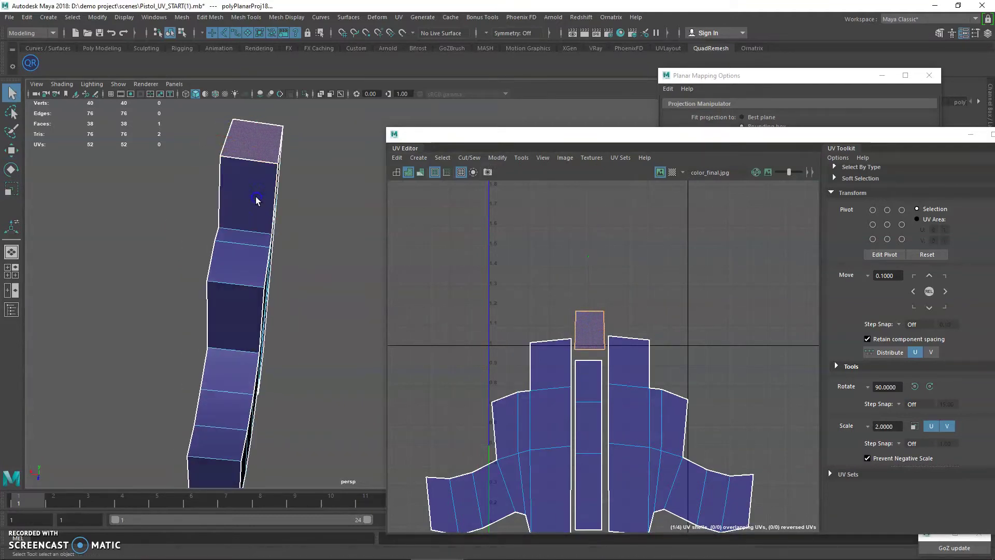
left_click(240, 233)
left_click(239, 241, "shift")
left_click(238, 265, "shift")
middle_click_drag(275, 291, 335, 231, "alt")
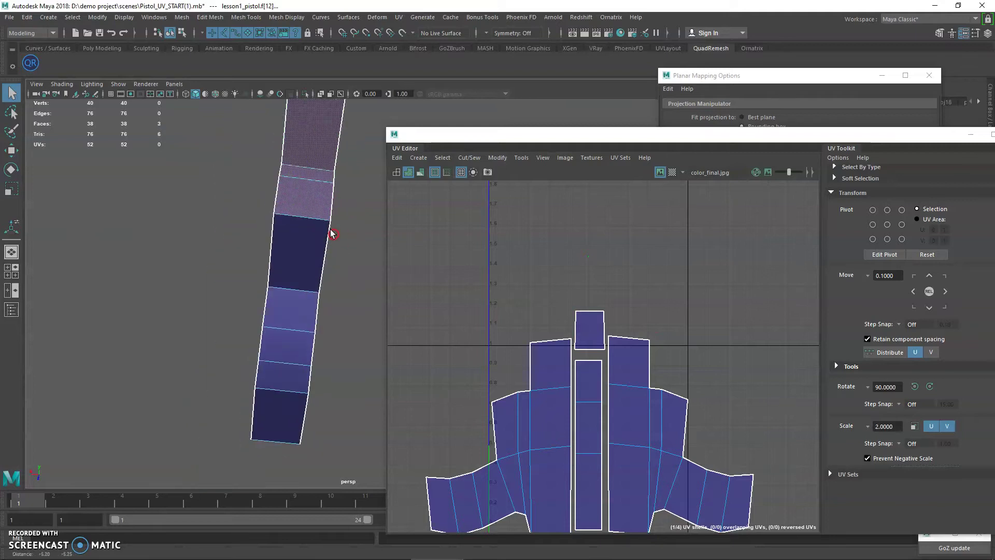
left_click(286, 258, "shift")
left_click(288, 306, "shift")
left_click(285, 349, "shift")
left_click(282, 375, "shift")
Step: Apply a planar projection from the Z axis to the selected underside, frame and grip faces
left_click_drag(209, 294, 242, 279, "alt")
mouse_move(283, 234)
left_mouse_down("alt")
mouse_move(271, 213)
mouse_move(244, 221)
mouse_move(289, 222)
left_mouse_up("alt")
mouse_move(745, 78)
left_mouse_down()
mouse_move(720, 76)
mouse_move(735, 72)
left_mouse_up()
left_click_drag(286, 354, 291, 378, "alt")
left_click(788, 269)
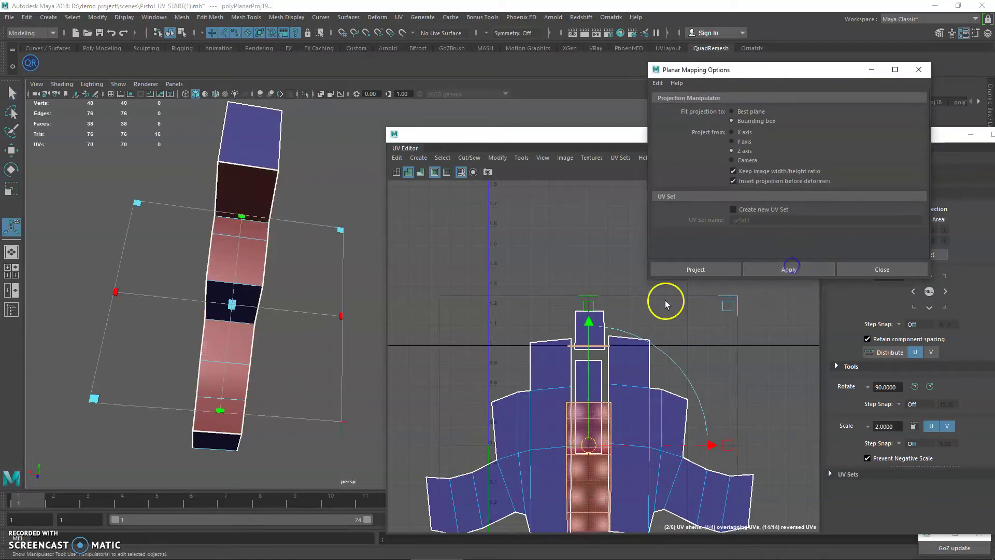
Step: Move the projected underside and grip shells up, clear of the muzzle-face shell
middle_click_drag(669, 316, 654, 341, "alt")
scroll(642, 353, "down", 1)
left_click_drag(573, 459, 579, 199)
Step: Examine which underside, frame and grip faces correspond to the individual pieces of the newly projected shells
left_click_drag(166, 228, 226, 245, "alt")
left_click_drag(303, 265, 288, 283, "alt")
key("q")
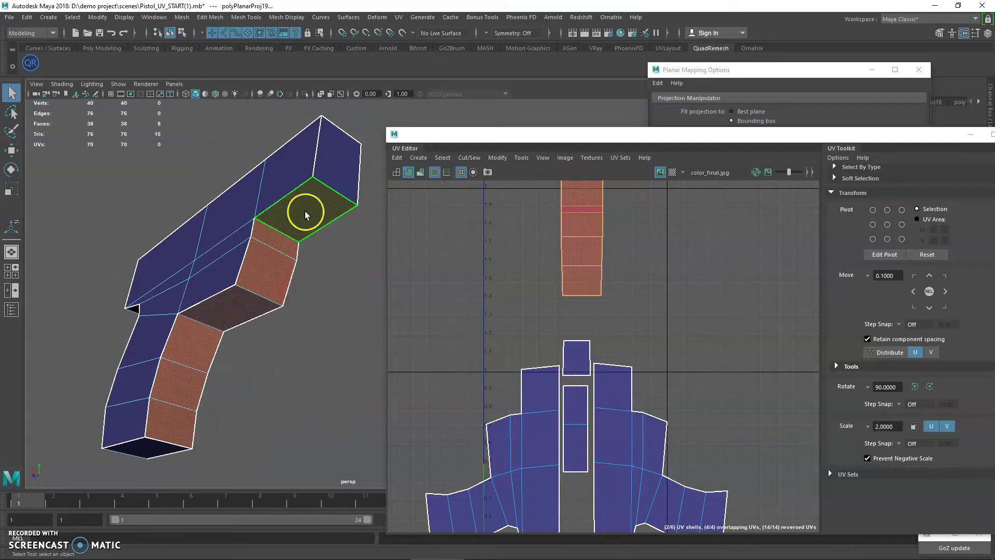
left_click(283, 239)
left_click_drag(278, 262, 263, 293, "alt")
left_click(260, 305, "shift")
left_click(261, 305)
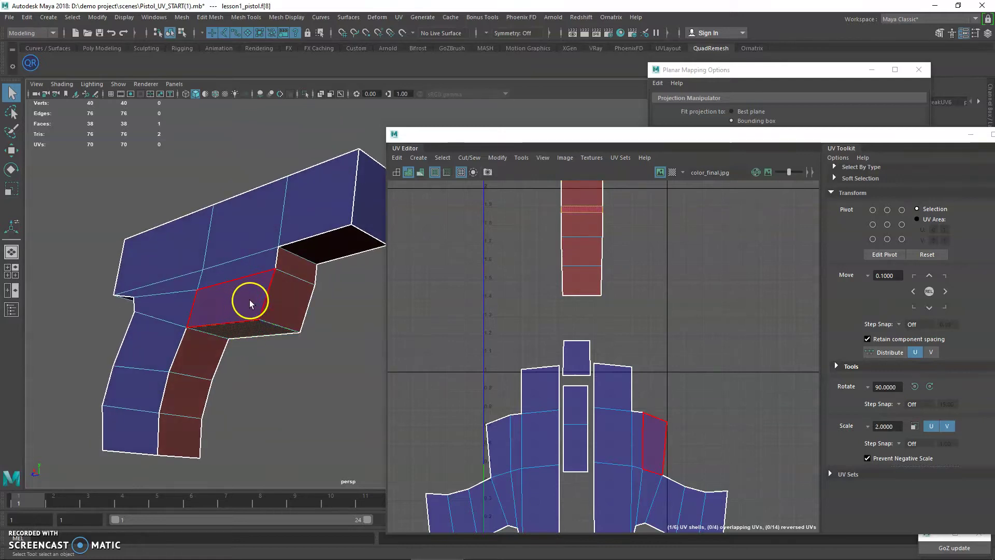
middle_click_drag(575, 235, 575, 300, "alt")
scroll(518, 220, "down", 2)
middle_click_drag(518, 220, 549, 266, "alt")
left_click_drag(529, 217, 624, 236)
left_click_drag(508, 328, 613, 369)
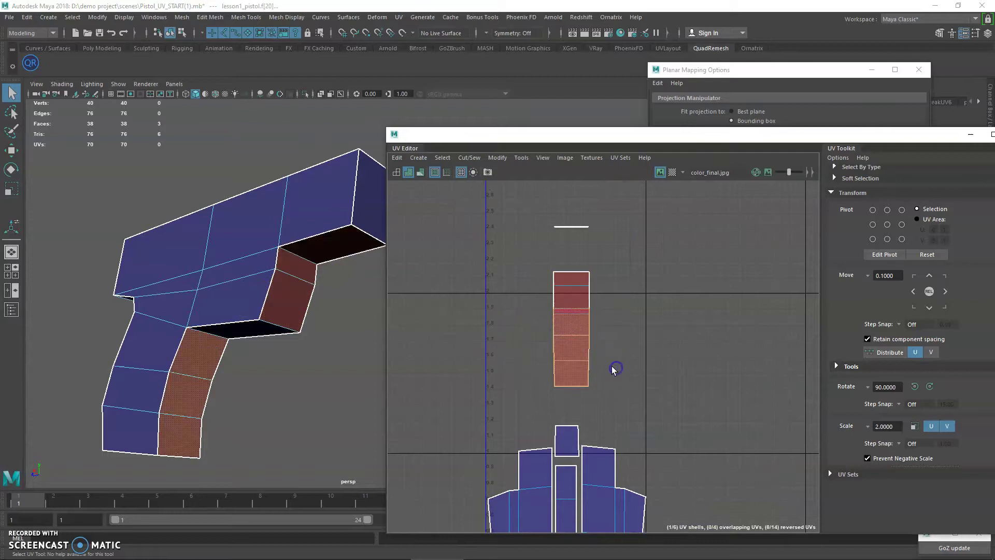
left_click_drag(328, 338, 281, 314, "alt")
Step: Select all the newly projected underside and grip pieces and move them aside, near the vertical UV axis
left_click_drag(522, 223, 662, 400)
key("w")
left_click_drag(574, 308, 497, 296)
key("q")
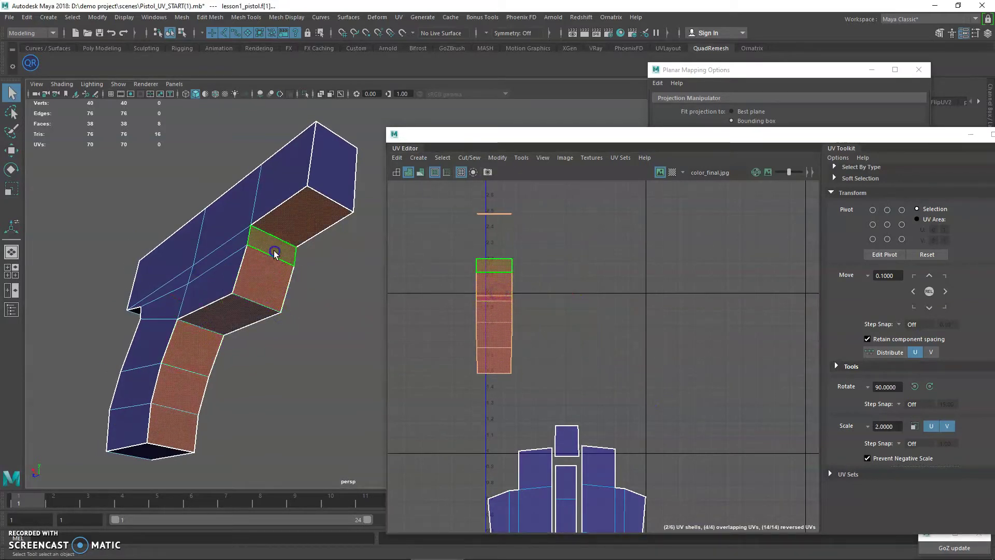
Step: Select only the slide's front underside face and apply a planar projection from the Y axis
left_click(273, 250)
left_click(275, 268, "shift")
left_click_drag(277, 259, 293, 220, "alt")
key("ctrl+z")
left_click_drag(294, 270, 317, 288, "alt")
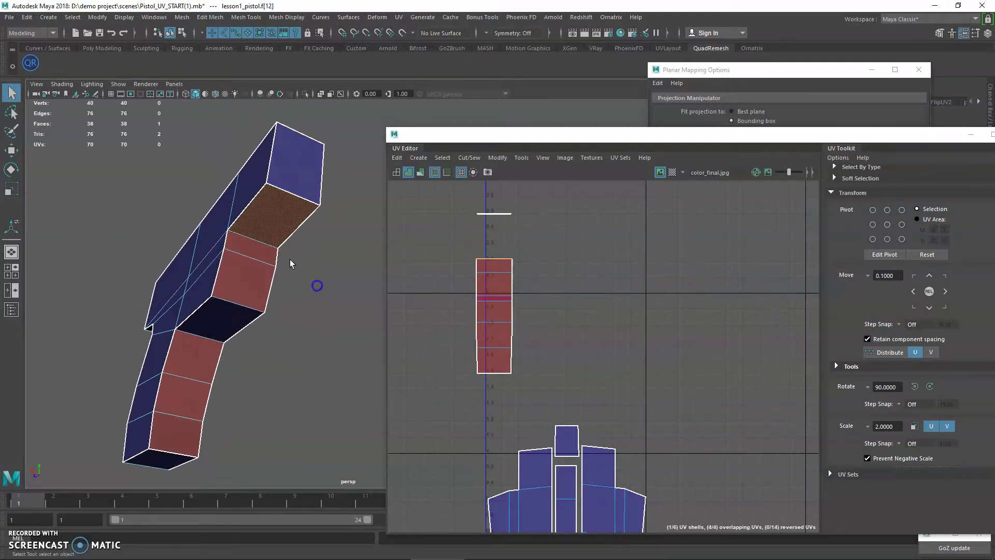
left_click(768, 121)
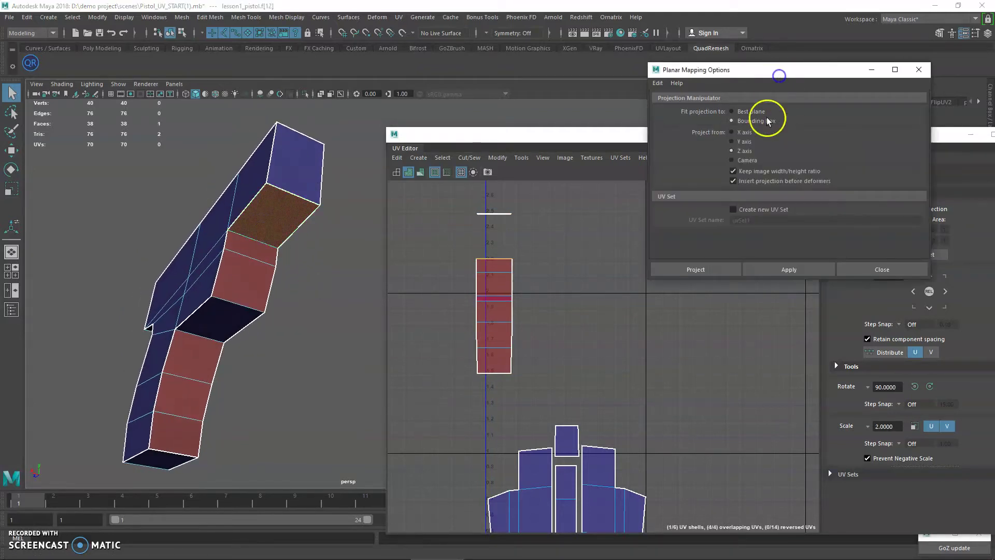
left_click(783, 269)
Step: Place the slide-underside shell above the muzzle-face shell, scaled down and flipped
left_click(575, 502)
key("w")
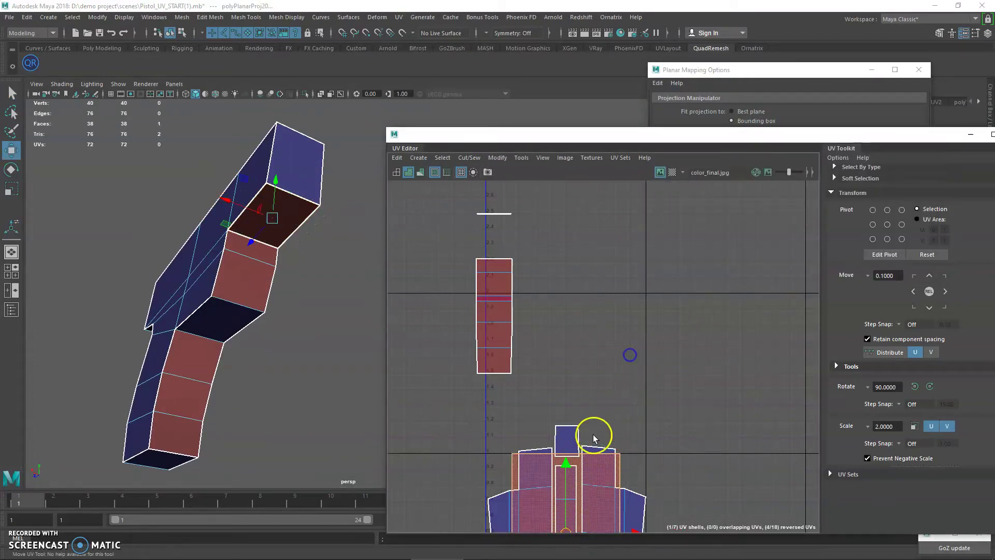
middle_click_drag(591, 456, 649, 329, "alt")
scroll(650, 329, "down", 1)
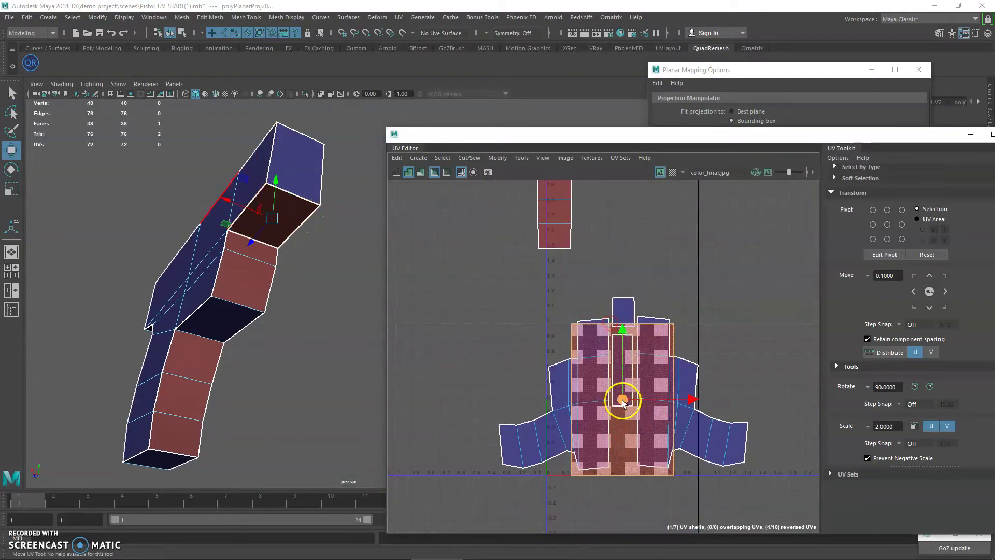
left_click_drag(622, 401, 672, 226)
middle_click_drag(674, 225, 618, 342, "alt")
key("r")
left_click_drag(619, 342, 477, 200)
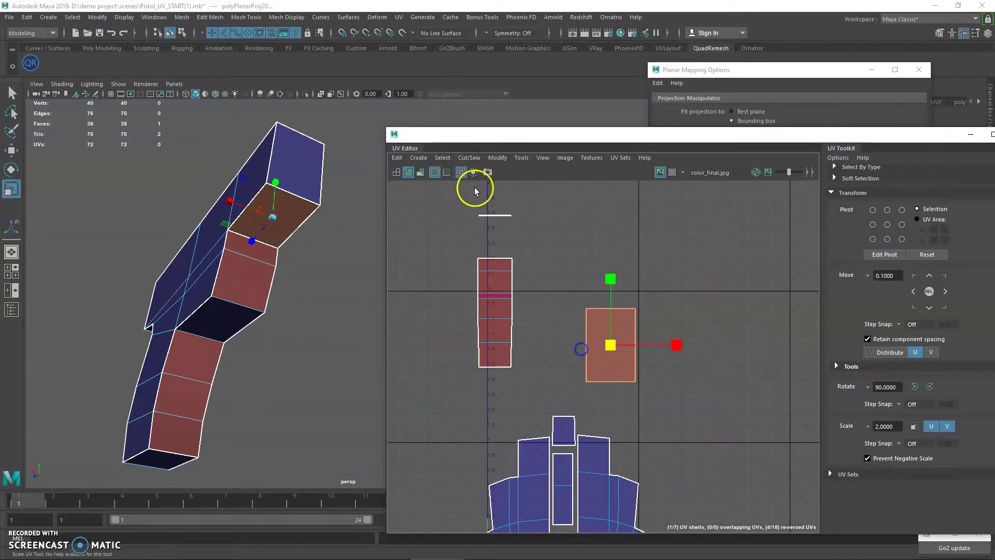
left_click(498, 158)
left_click(533, 208)
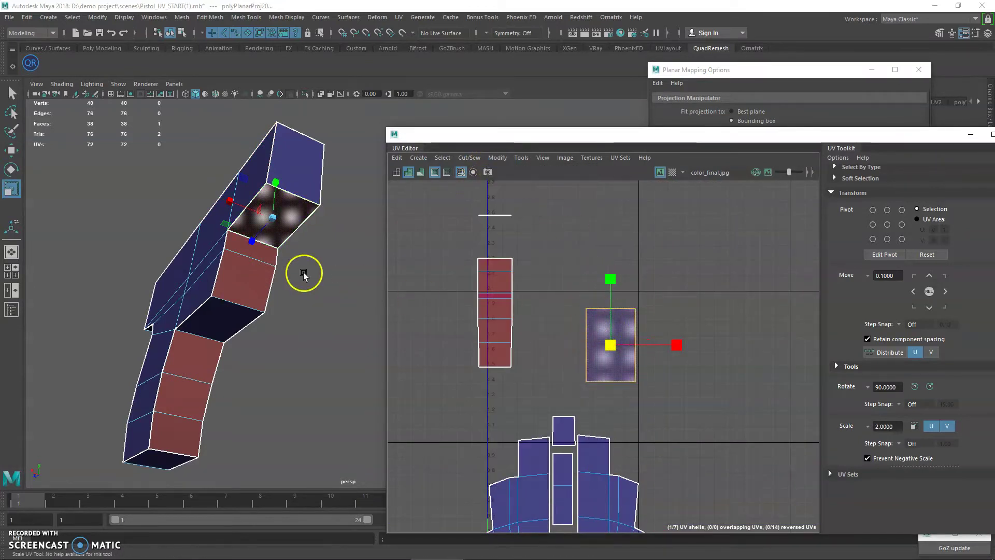
Step: Select the two front faces of the frame block and apply a planar projection from the Z axis
key("q")
left_click(266, 256)
left_click(260, 275, "shift")
left_click_drag(304, 209, 268, 234, "alt")
left_click(268, 234)
left_click(767, 78)
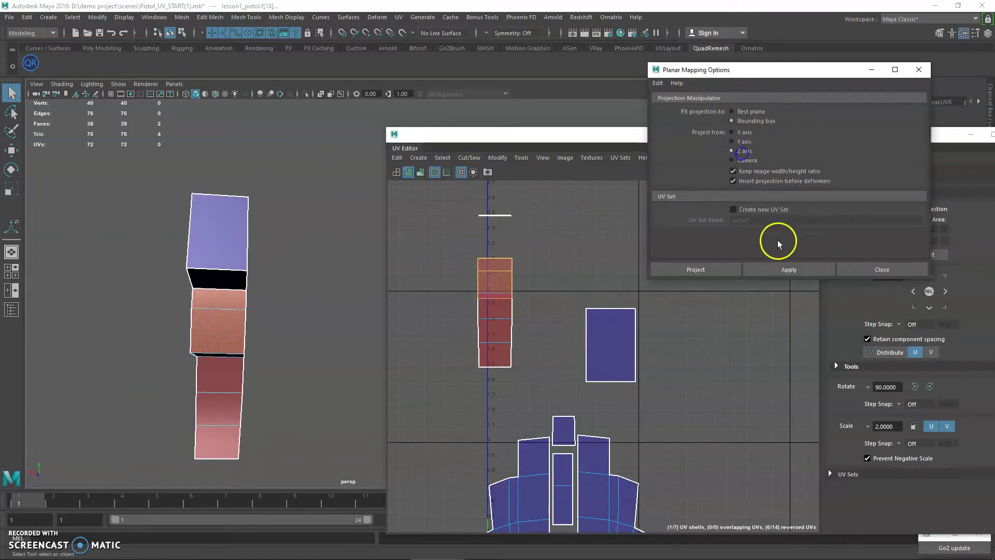
left_click(786, 269)
Step: Move the frame-front shell above the slide-underside shell and scale it down
left_click(633, 271)
left_click_drag(533, 507, 610, 217)
middle_click_drag(605, 223, 597, 319, "alt")
key("r")
mouse_move(600, 309)
left_mouse_down()
mouse_move(575, 312)
mouse_move(603, 312)
left_mouse_up()
key("w")
left_click(496, 158)
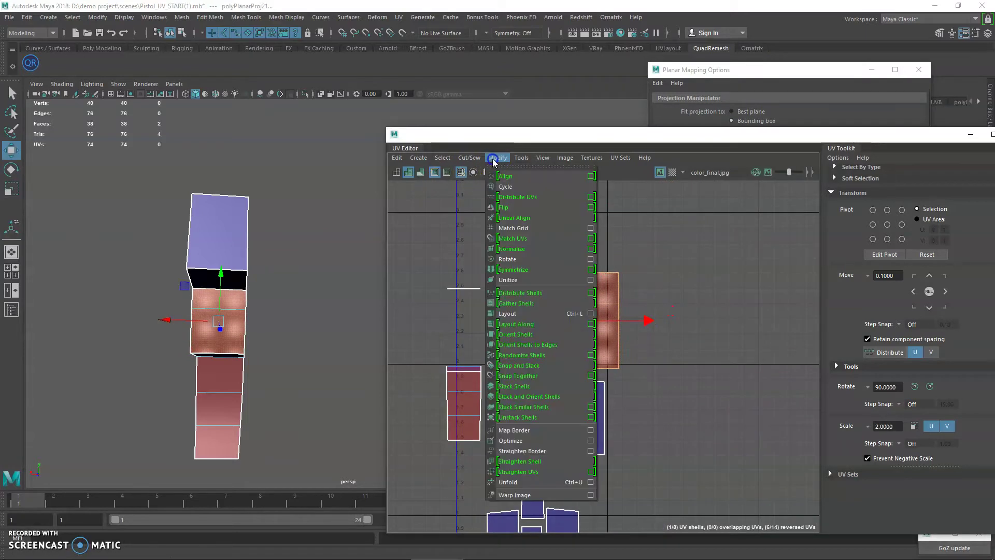
left_click(519, 211)
key("ctrl+z")
Step: Reselect the frame-front shell in the UV layout and flip it
left_click_drag(284, 325, 302, 306, "alt")
key("q")
left_click(482, 257)
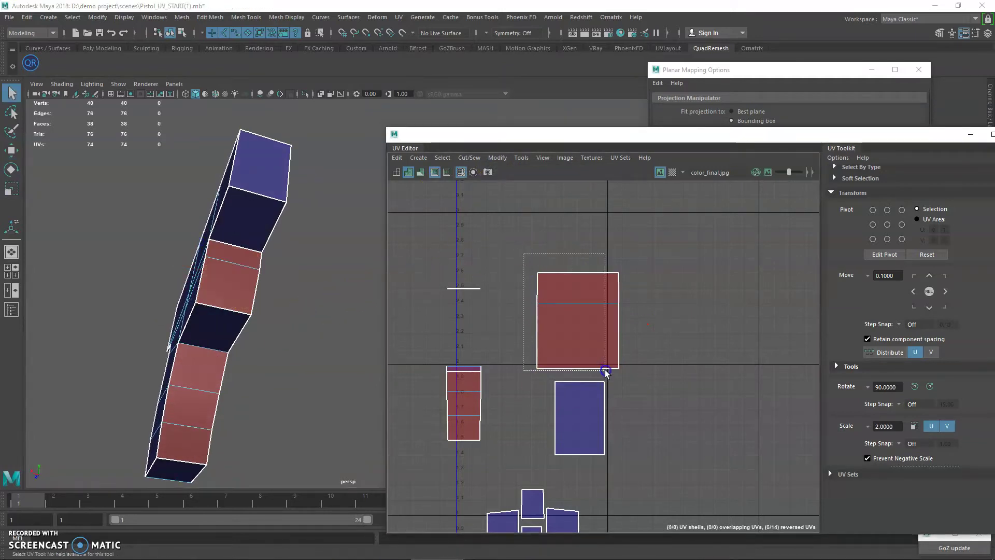
left_click_drag(600, 369, 601, 370)
left_click(497, 158)
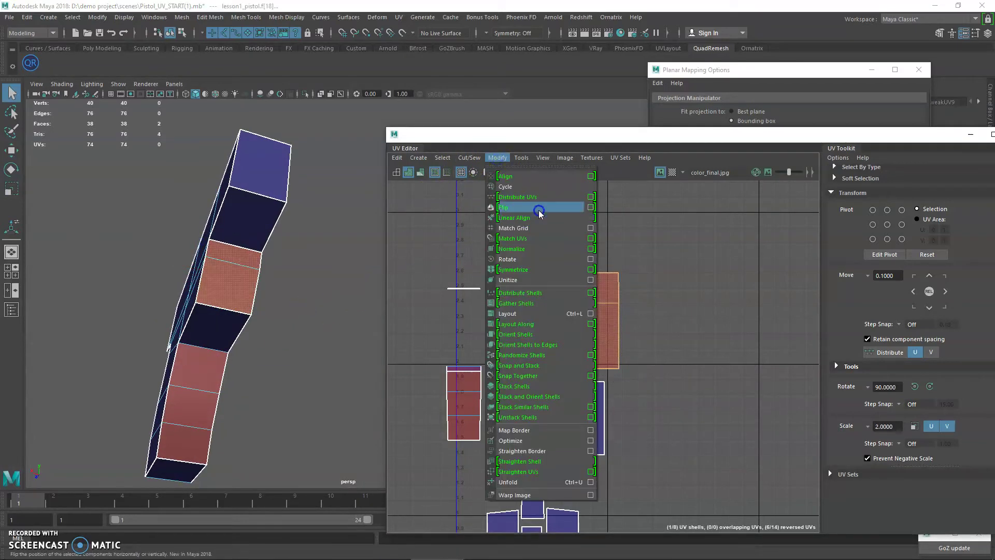
left_click(539, 213)
Step: Select the underside face of the frame block and apply a planar projection from the Y axis
left_click(213, 325)
left_click(777, 87)
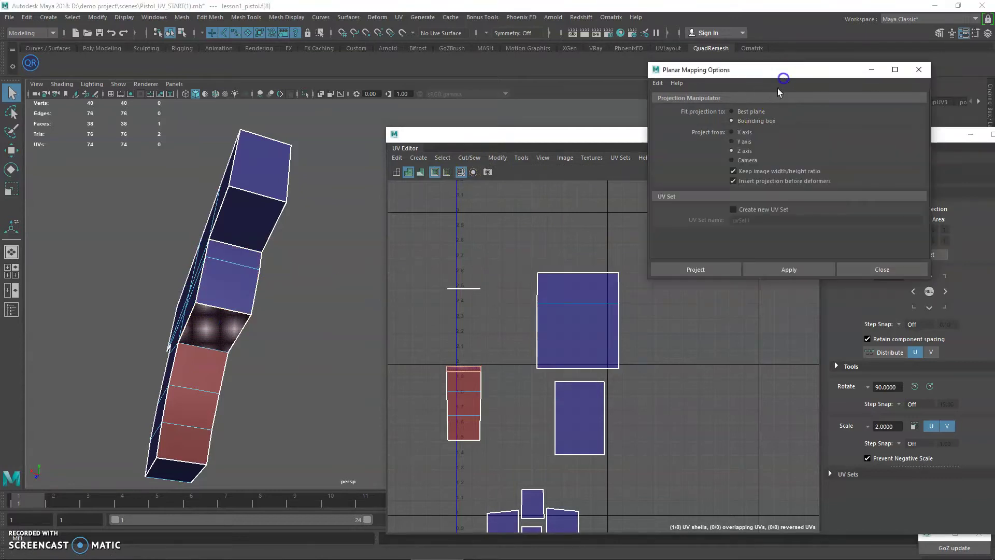
left_click(788, 269)
Step: Move the frame-underside shell above the frame-front shell and flip it
middle_click_drag(517, 297, 499, 240, "alt")
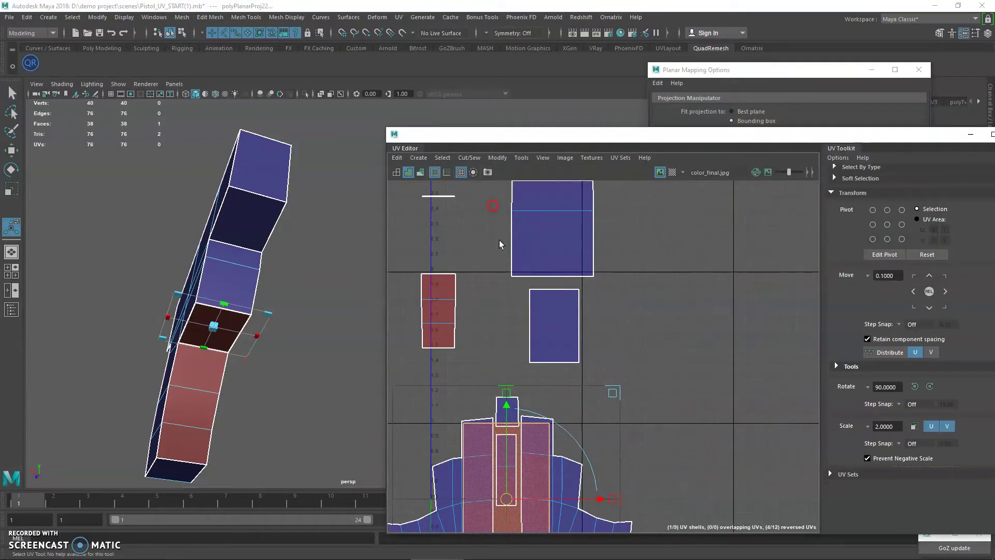
left_click_drag(506, 499, 560, 241)
middle_click_drag(562, 244, 579, 399, "alt")
left_click_drag(565, 394, 565, 245)
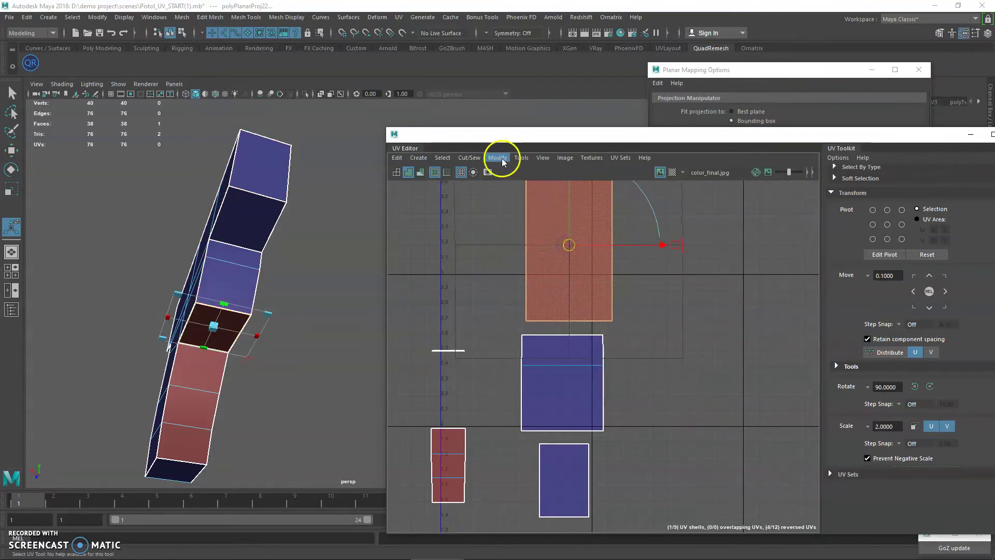
left_click(461, 158)
mouse_move(487, 157)
left_click(515, 206)
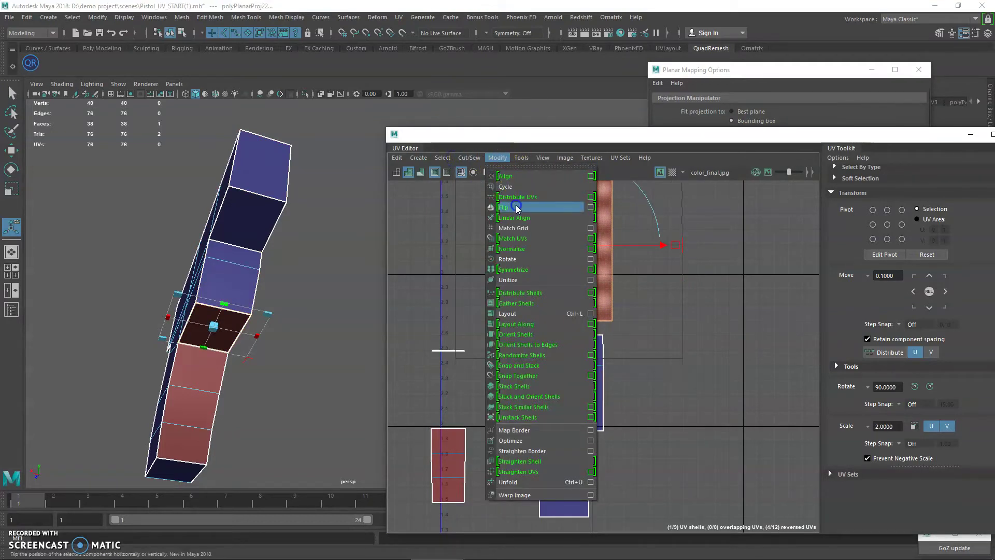
Step: Scale down the frame-underside shell and position it above the frame-front shell
middle_click_drag(585, 252, 580, 344, "alt")
key("r")
mouse_move(564, 337)
left_mouse_down()
mouse_move(530, 338)
mouse_move(550, 346)
left_mouse_up()
key("w")
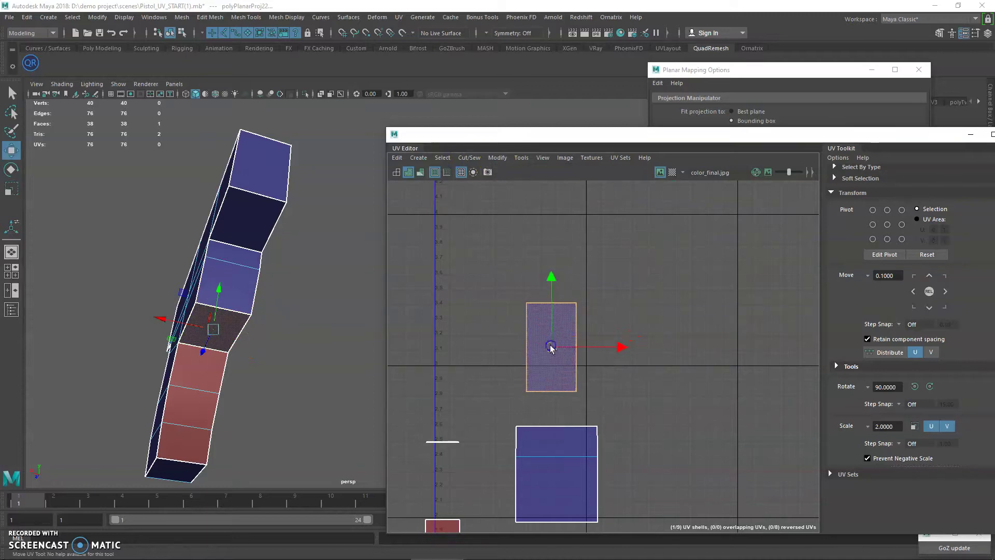
Step: Select the three front faces of the grip and apply a planar projection from the Z axis
left_click_drag(262, 284, 271, 287, "alt")
key("q")
left_click(204, 365)
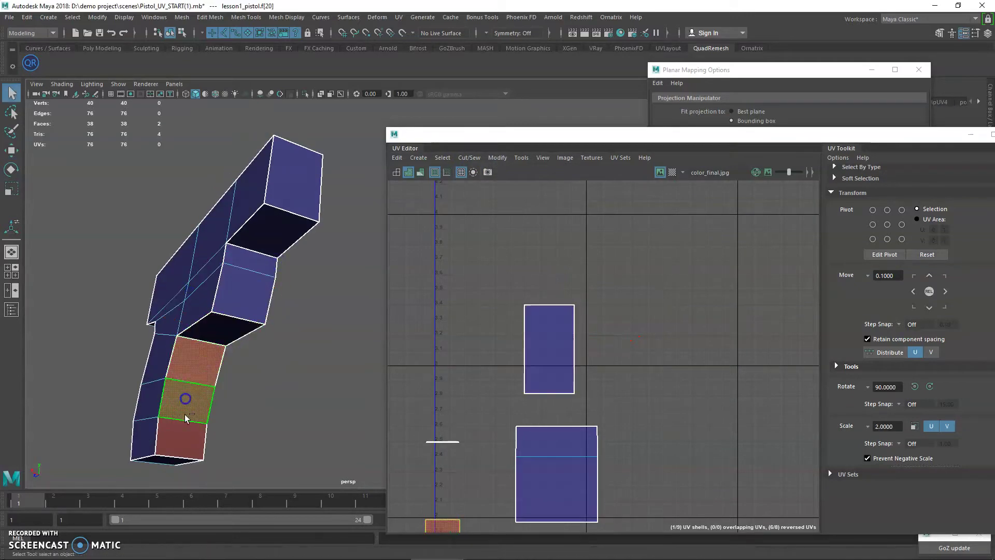
mouse_move(185, 409)
left_mouse_down("alt")
mouse_move(240, 251)
mouse_move(185, 290)
mouse_move(240, 303)
left_mouse_up("alt")
key("4")
key("5")
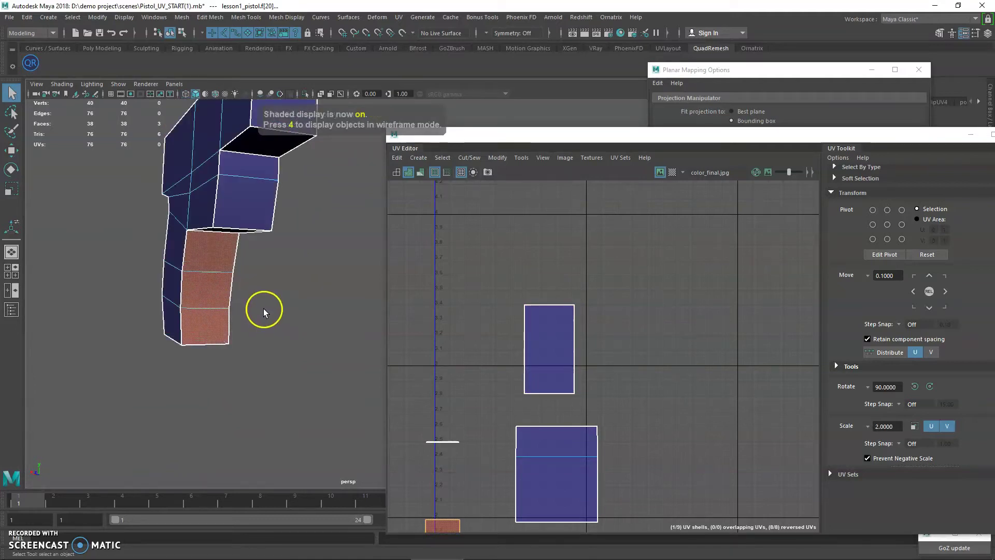
middle_click_drag(262, 319, 275, 311, "alt")
middle_click_drag(533, 313, 600, 238, "alt")
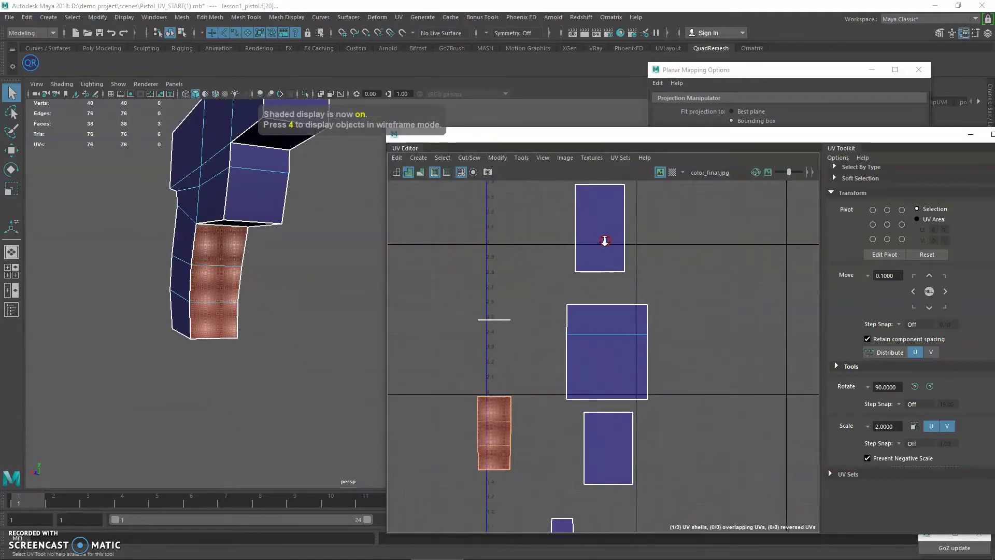
left_click(776, 74)
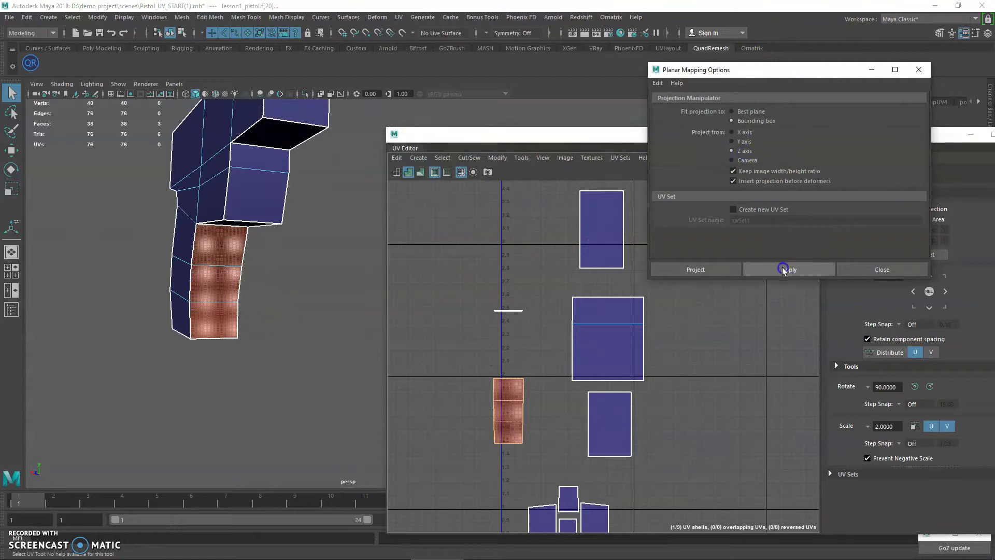
left_click(782, 269)
Step: Flip the grip-front shell and place it directly above the frame-underside shell
left_click_drag(529, 451, 595, 263)
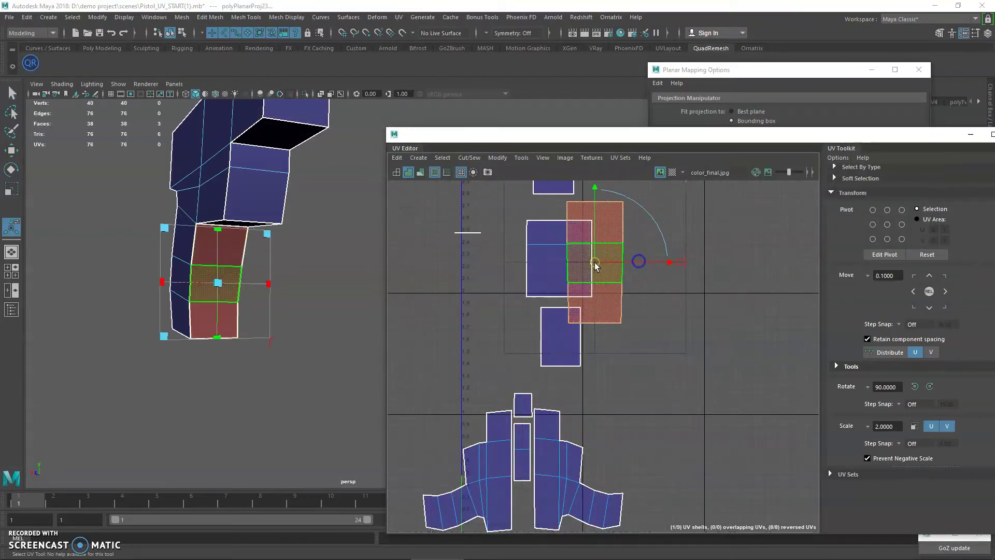
middle_click_drag(595, 262, 569, 367, "alt")
left_click(497, 159)
left_click(520, 206)
key("w")
left_click_drag(581, 350, 542, 184)
left_click_drag(285, 283, 216, 236, "alt")
middle_click_drag(499, 275, 523, 368, "alt")
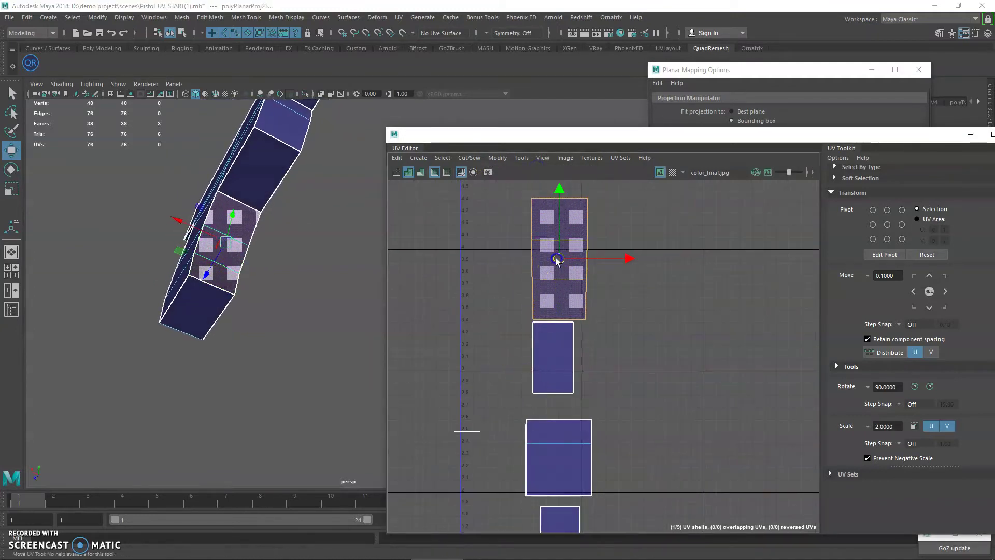
left_click_drag(557, 261, 551, 258)
Step: Select the bottom face of the grip and apply a planar projection from the Y axis
left_click_drag(285, 291, 237, 284, "alt")
key("q")
left_click(197, 313)
left_click_drag(221, 331, 282, 330, "alt")
middle_click_drag(283, 329, 273, 354, "alt")
scroll(418, 338, "up", 2)
left_click(750, 105)
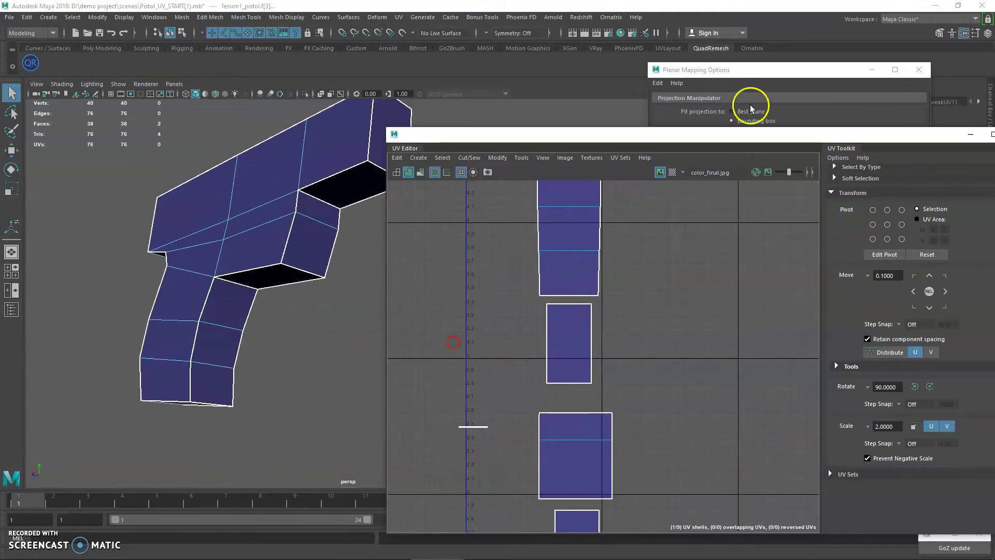
left_click_drag(285, 284, 227, 245, "alt")
middle_click_drag(515, 341, 560, 234, "alt")
right_click_drag(559, 233, 397, 283, "alt")
middle_click_drag(593, 341, 506, 409, "alt")
left_click(783, 86)
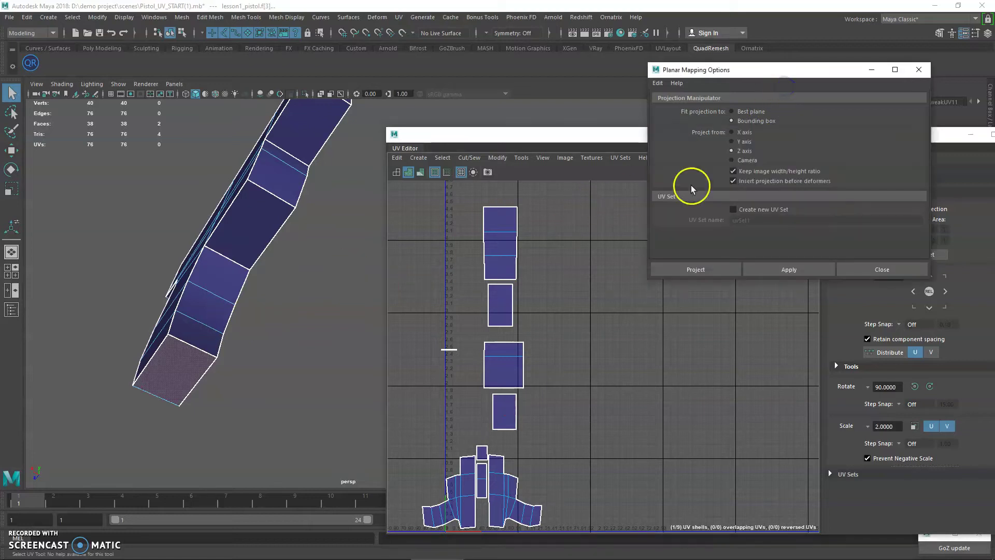
left_click(793, 269)
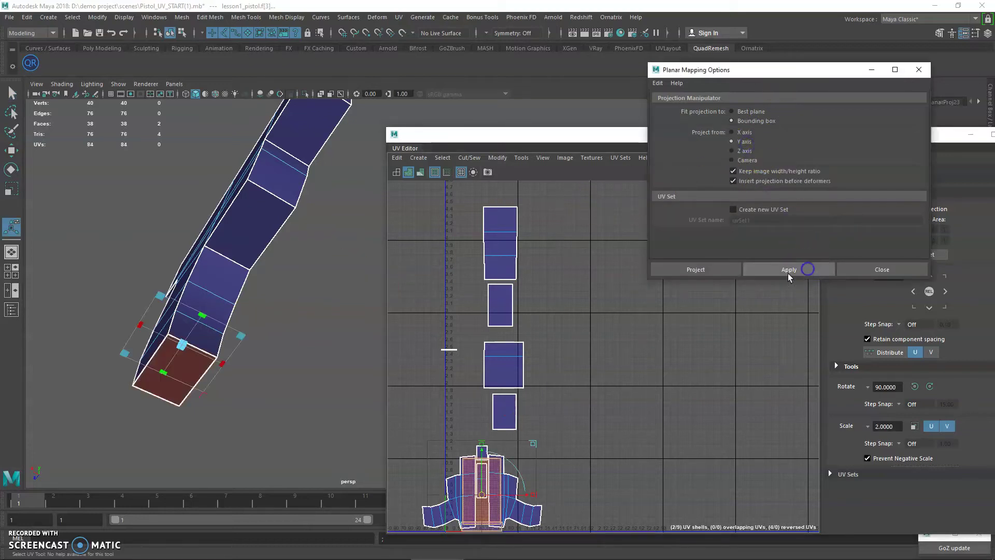
Step: Try to move the newly projected shells up beside the grip-front shell
left_click(543, 313)
left_click_drag(477, 451, 554, 216)
middle_click_drag(550, 240, 535, 399, "alt")
left_click_drag(539, 357, 545, 259)
left_click_drag(248, 315, 311, 373, "alt")
key("4")
key("ctrl+z")
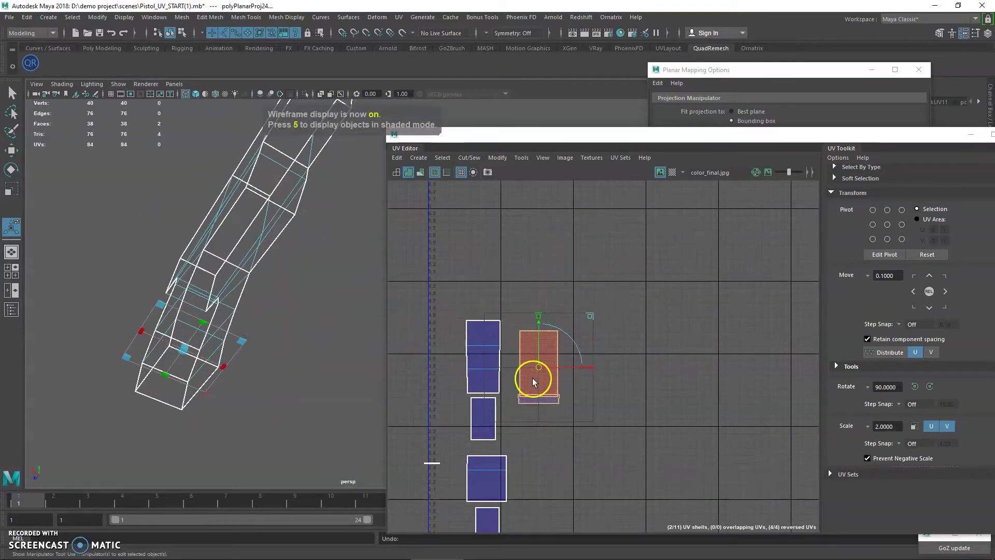
key("ctrl+z")
Step: Reselect only the grip's bottom face and reapply the Y-axis planar projection
key("5")
left_click(171, 388)
middle_click_drag(474, 433, 524, 228, "alt")
right_click_drag(536, 220, 554, 304, "alt")
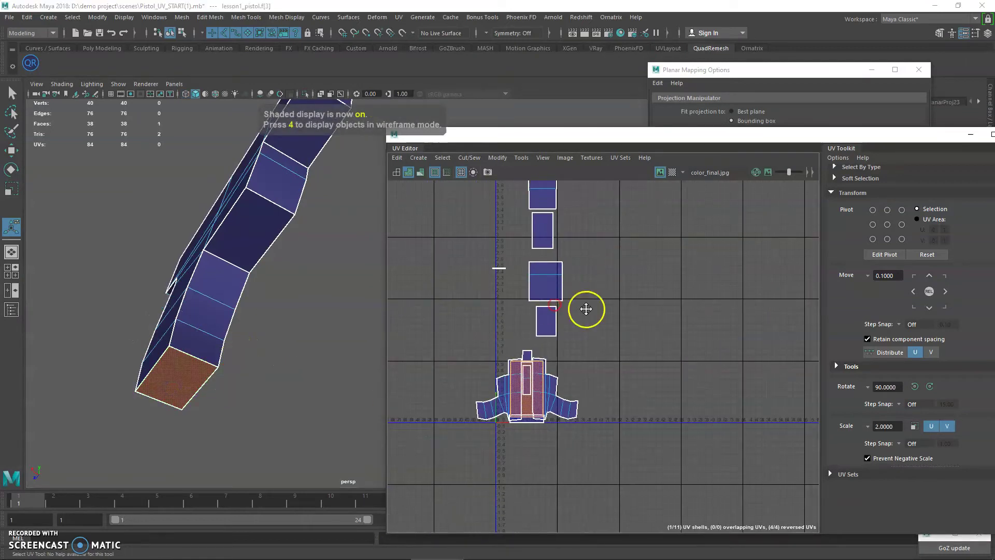
left_click(797, 87)
left_click(785, 269)
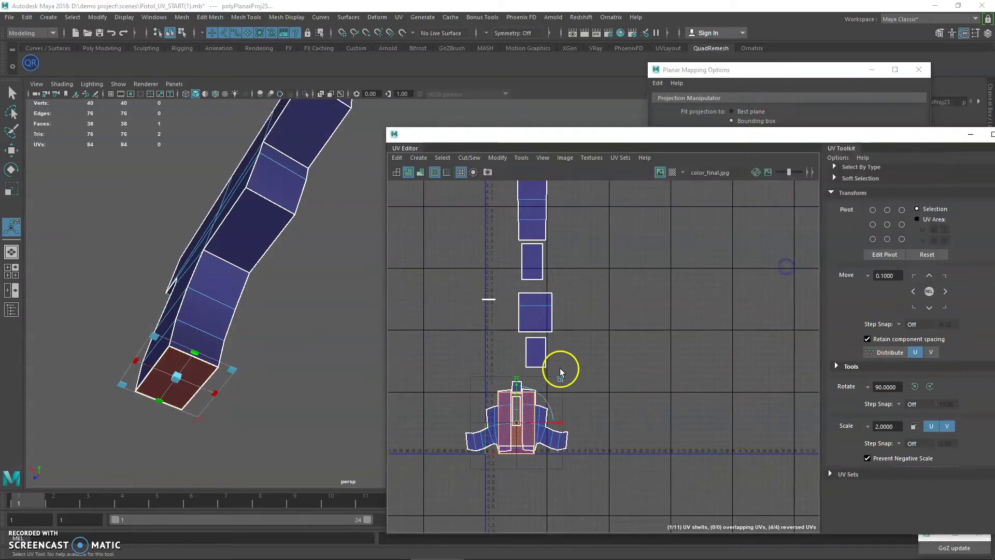
Step: Flip the grip-bottom shell and position it above the grip-front shell
left_click_drag(517, 411, 588, 228)
middle_click_drag(589, 251, 564, 330, "alt")
left_click_drag(540, 266, 577, 383)
left_click(522, 158)
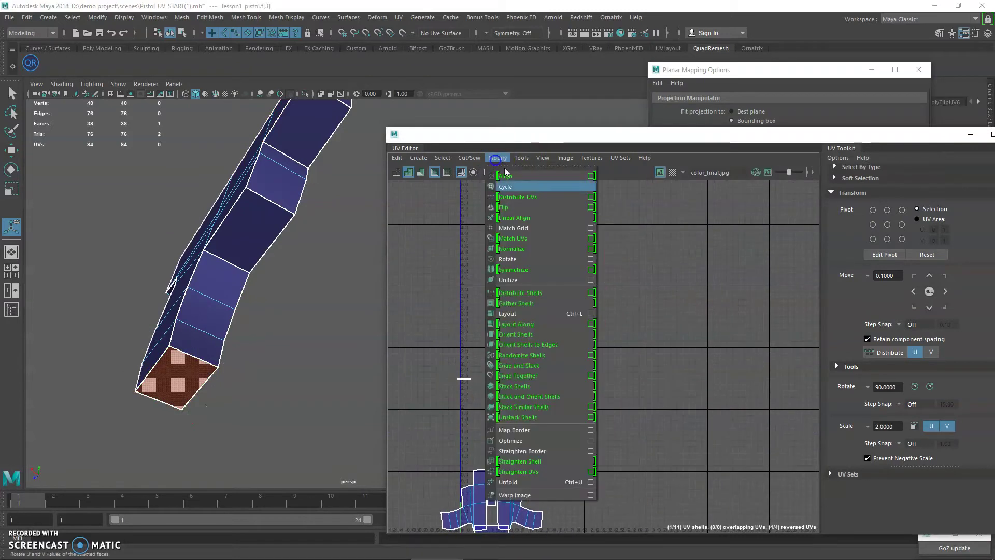
left_click(518, 207)
left_click_drag(555, 302, 510, 218)
Step: Select the collapsed line-shaped shell in the UV layout and locate its face on the pistol
left_click_drag(242, 324, 348, 305, "alt")
left_click_drag(420, 358, 480, 413)
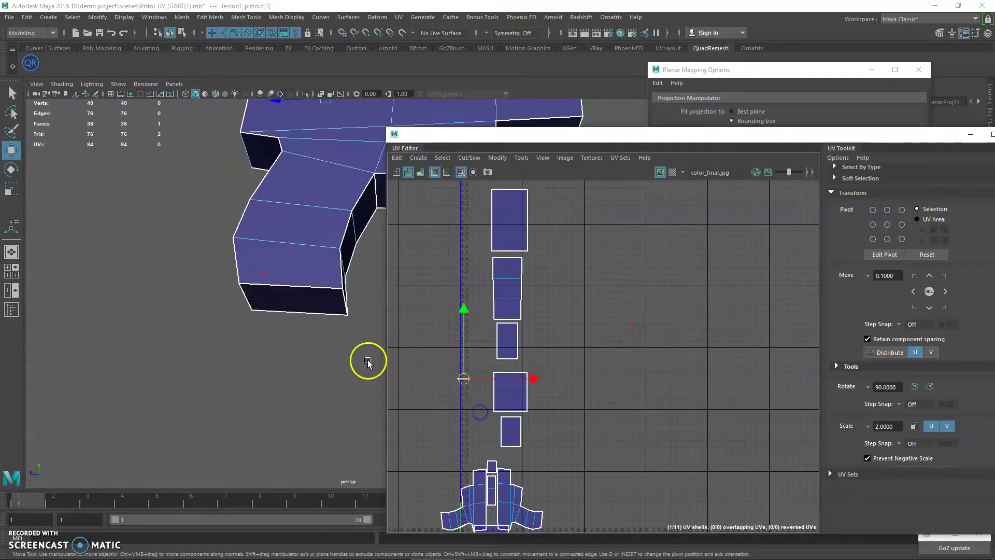
key("f")
scroll(269, 345, "down", 8)
left_click_drag(262, 353, 317, 369, "alt")
middle_click_drag(318, 368, 191, 399, "alt")
left_click_drag(259, 366, 275, 366, "alt")
middle_click_drag(275, 366, 312, 314, "alt")
middle_click_drag(473, 444, 544, 411, "alt")
right_click_drag(544, 411, 648, 456, "alt")
Step: Select the three top faces of the frame, project them from the Y axis and fit the shell between the two side shells
left_click(326, 275)
key("q")
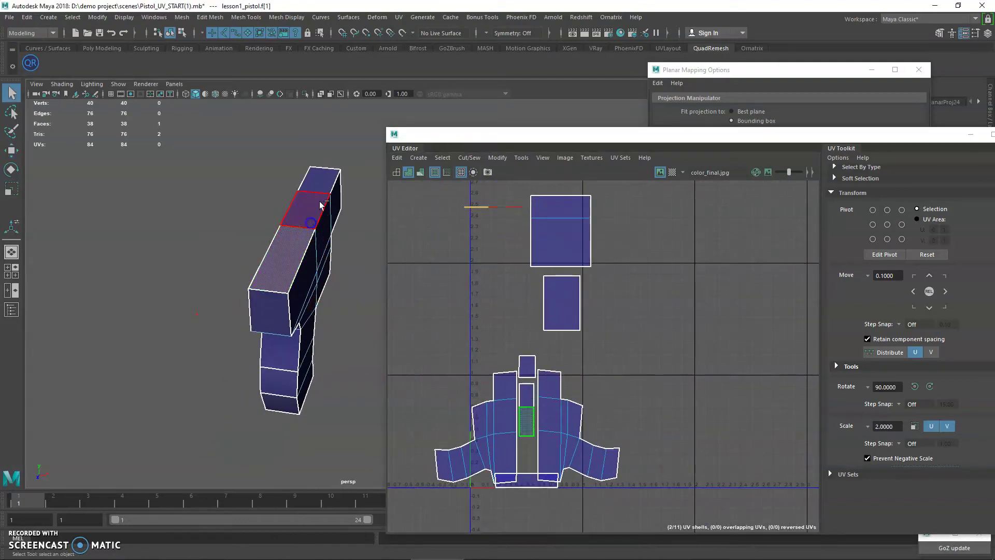
left_click(321, 205, "shift")
left_click(324, 181, "shift")
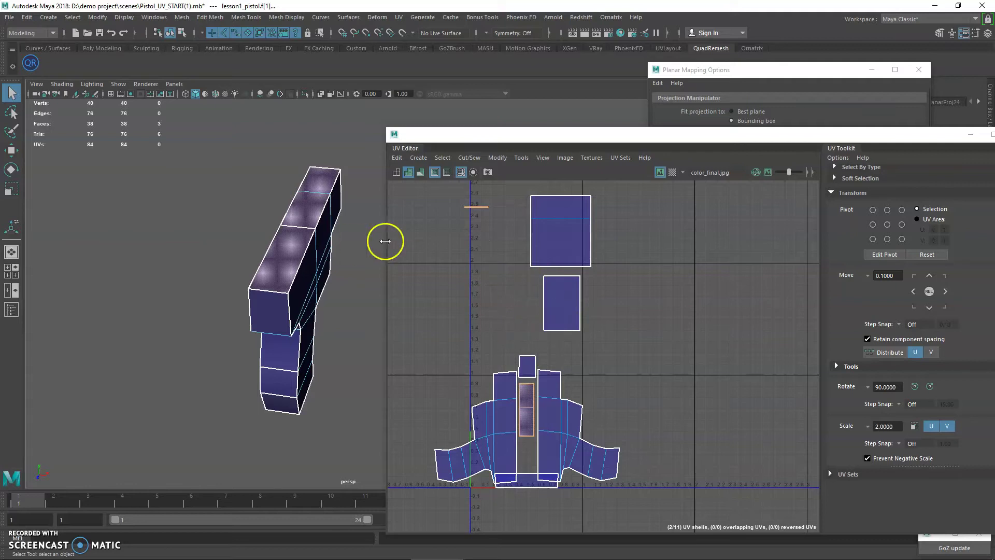
key("4")
mouse_move(314, 309)
left_mouse_down("alt")
mouse_move(327, 282)
mouse_move(311, 301)
left_mouse_up("alt")
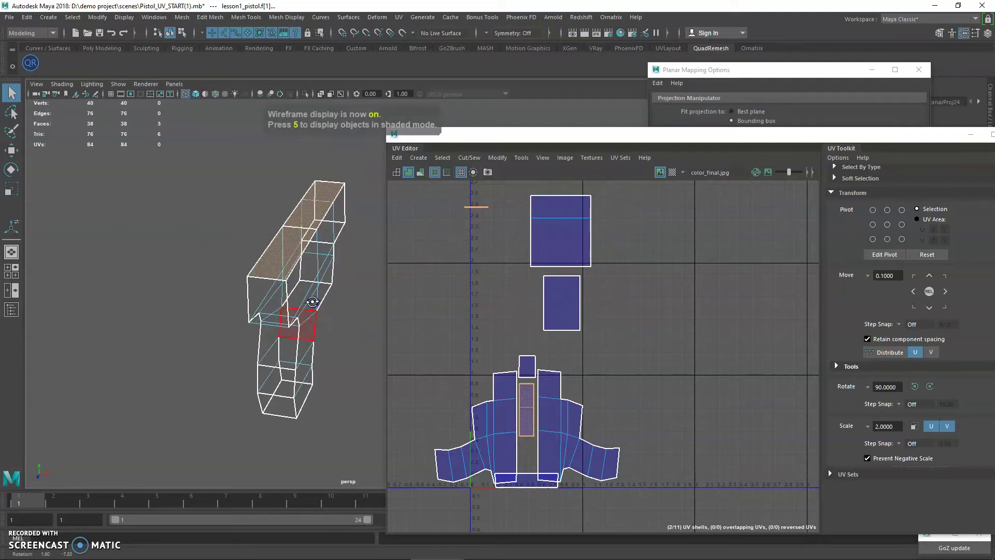
left_click(790, 83)
left_click(785, 268)
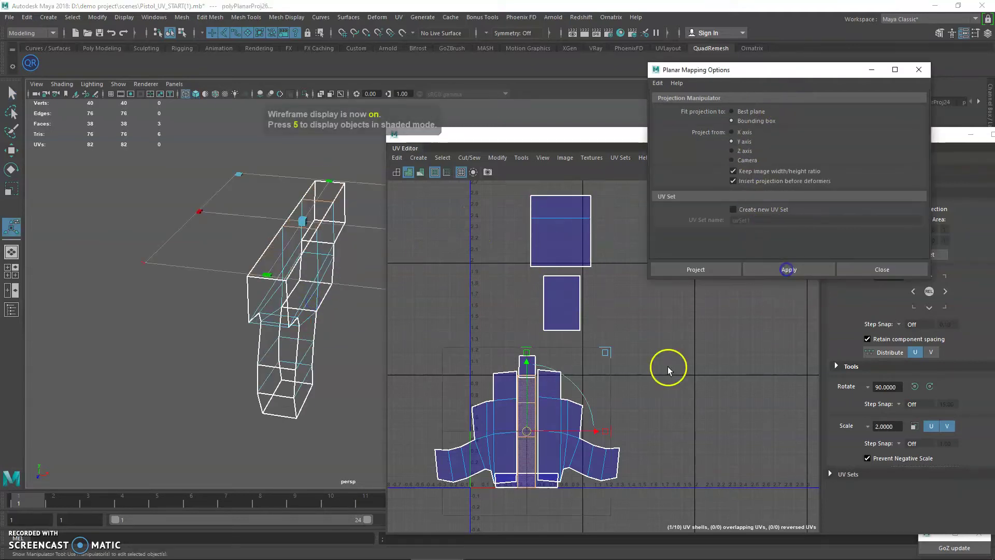
left_click(533, 418)
key("w")
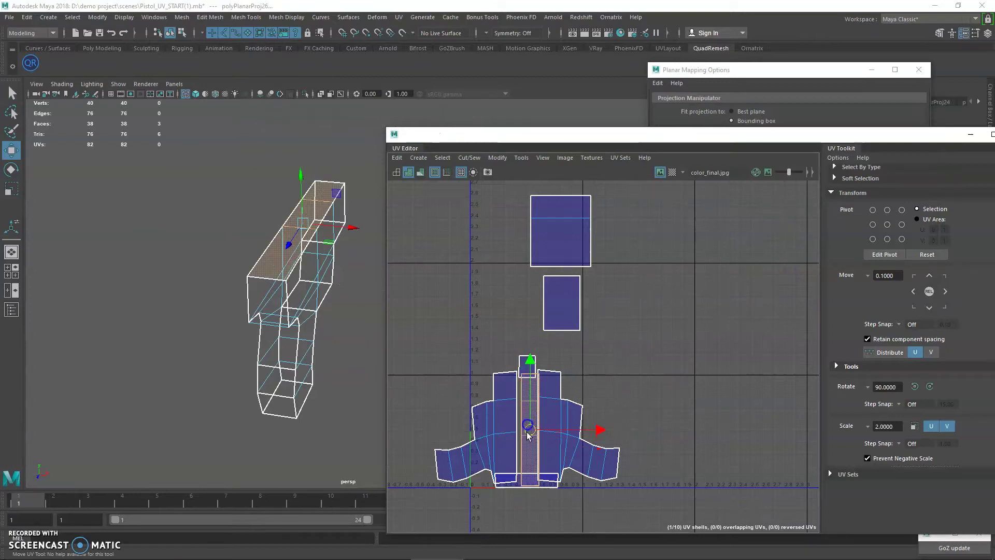
left_click(515, 483)
Step: Select the rear end face of the frame and planar project it from the Z axis
key("5")
mouse_move(306, 396)
left_mouse_down("alt")
mouse_move(288, 321)
mouse_move(281, 341)
mouse_move(384, 284)
mouse_move(335, 300)
mouse_move(345, 307)
left_mouse_up("alt")
left_click(269, 278)
left_click(814, 83)
left_click(745, 151)
Step: Scale down the frame-rear shell and place it below the top strip shell
middle_click_drag(558, 373, 565, 282, "alt")
key("w")
left_click_drag(532, 318, 490, 444)
key("r")
key("w")
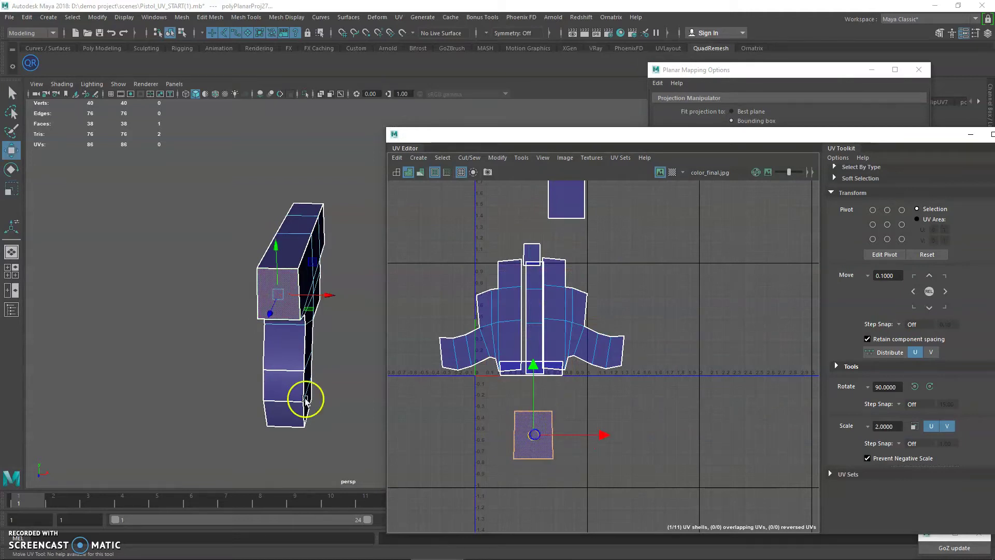
Step: Select the rear overhang's underside face above the grip and apply a planar projection from the Y axis
left_click_drag(305, 399, 293, 328, "alt")
key("q")
left_click(286, 277)
left_click(751, 70)
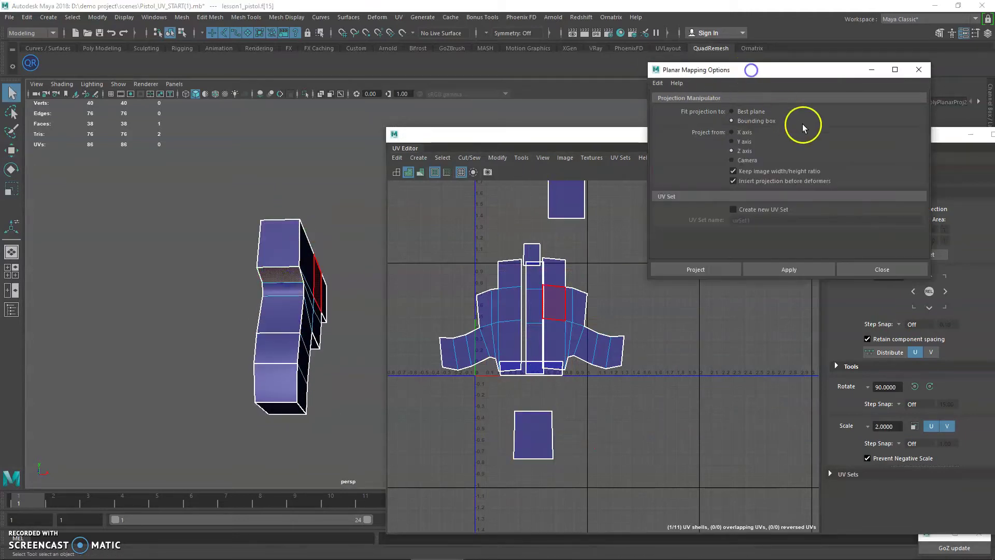
left_click(749, 141)
left_click(788, 270)
Step: Place the rear-overhang shell below the frame-rear shell, scale it down and flip it
key("w")
left_click_drag(534, 263, 506, 455)
key("r")
left_click(468, 159)
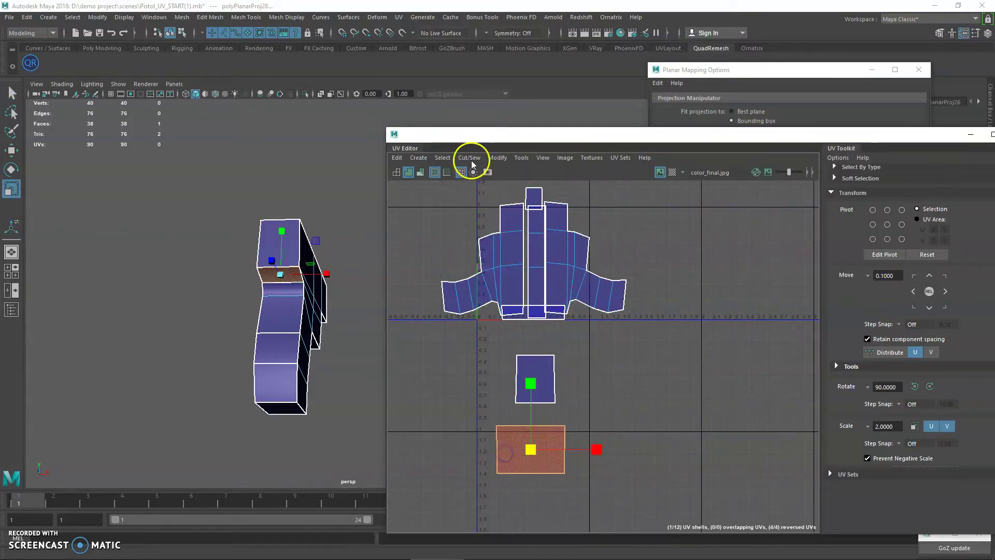
left_click(482, 158)
left_click(488, 158)
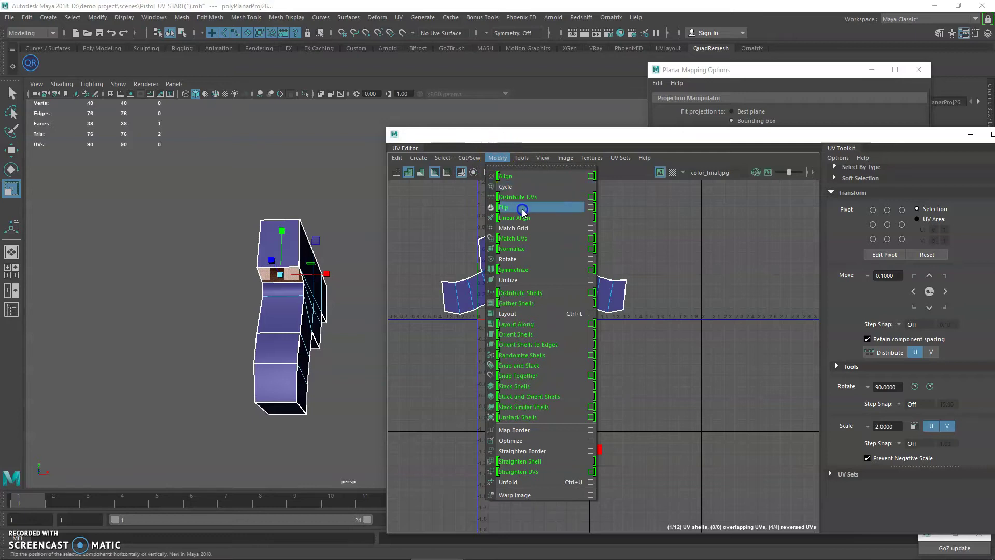
left_click(520, 209)
Step: Select the four back faces of the grip and apply a planar projection to them
key("q")
left_click(281, 289)
left_click(284, 306, "shift")
left_click(281, 351, "shift")
left_click(278, 380, "shift")
left_click_drag(331, 241, 311, 274, "alt")
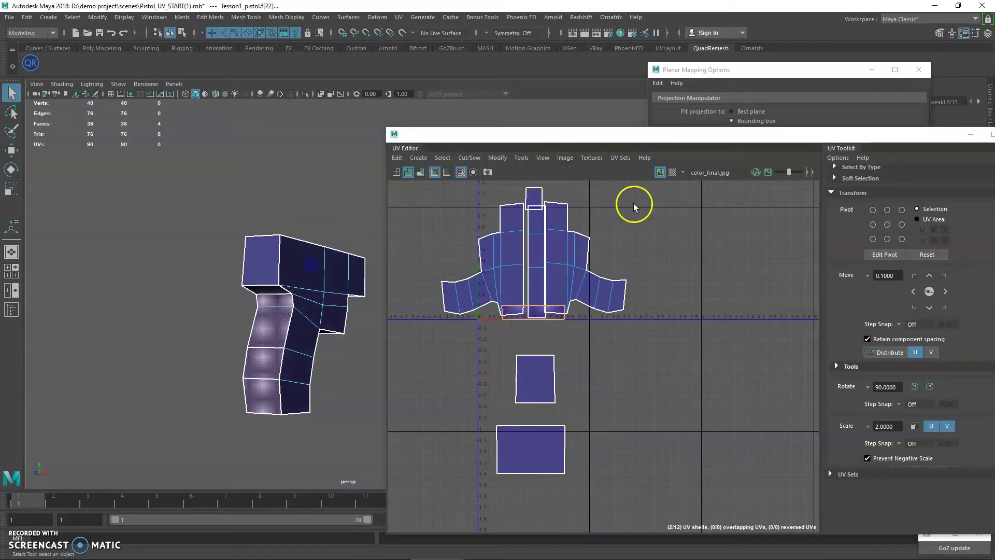
left_click(795, 86)
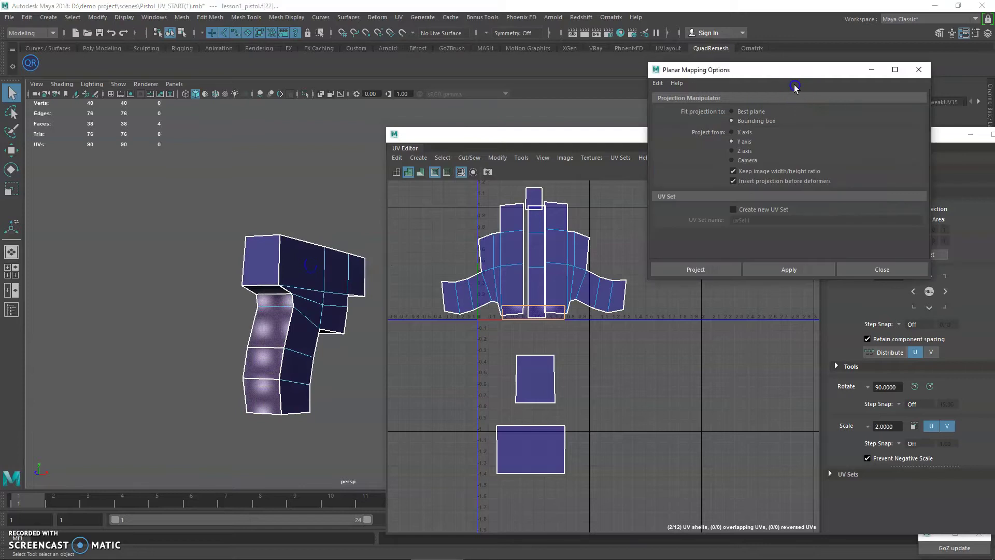
left_click(781, 269)
Step: Move the grip-back shell below the rear-overhang shell and nudge the small shell above the top strip slightly upward
left_click(591, 328)
left_click_drag(540, 233, 544, 516)
left_click_drag(363, 363, 347, 338, "alt")
key("q")
middle_click_drag(592, 302, 578, 467, "alt")
left_click_drag(539, 338, 538, 337)
key("w")
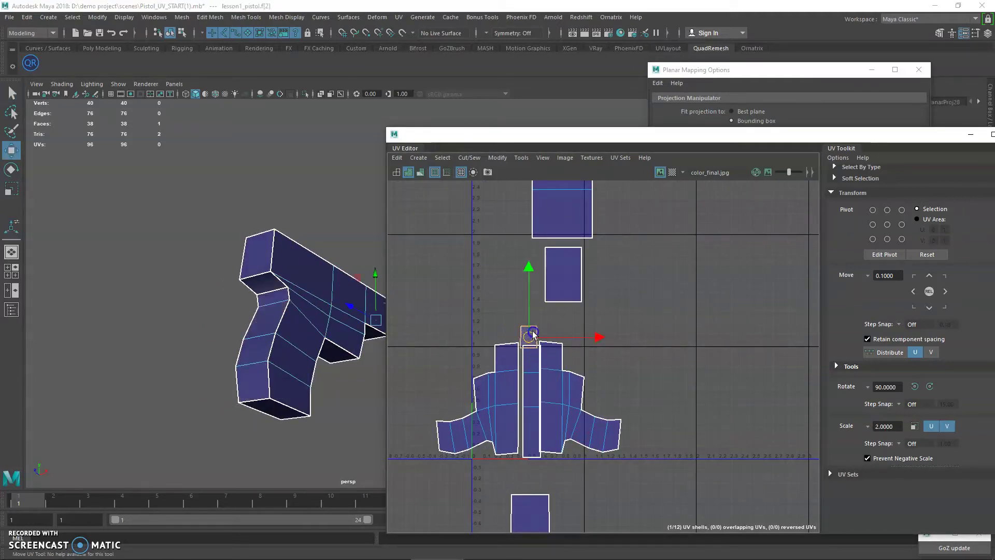
Step: Turn on the checker map to inspect the UVs and hide the texture image behind the shells
left_click(671, 173)
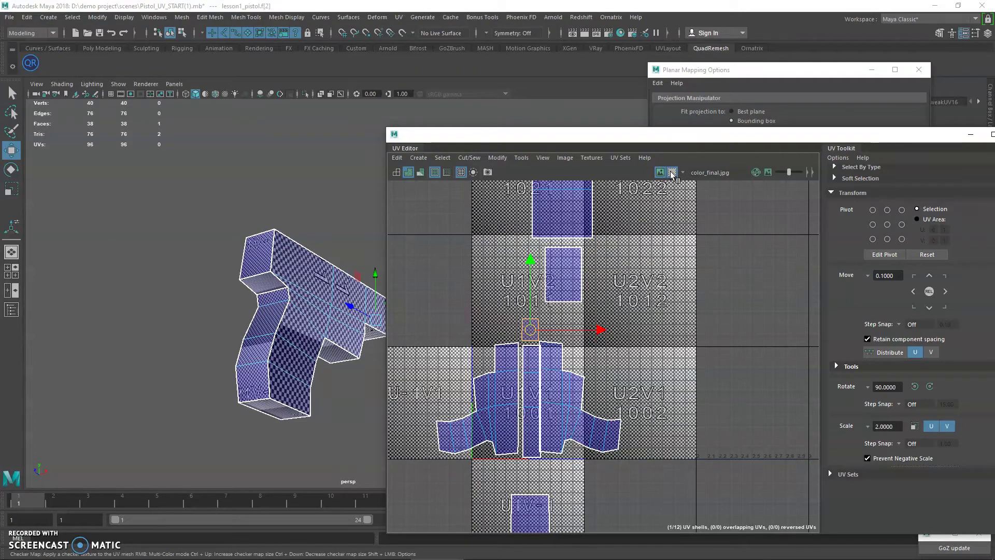
left_click(408, 274)
key("q")
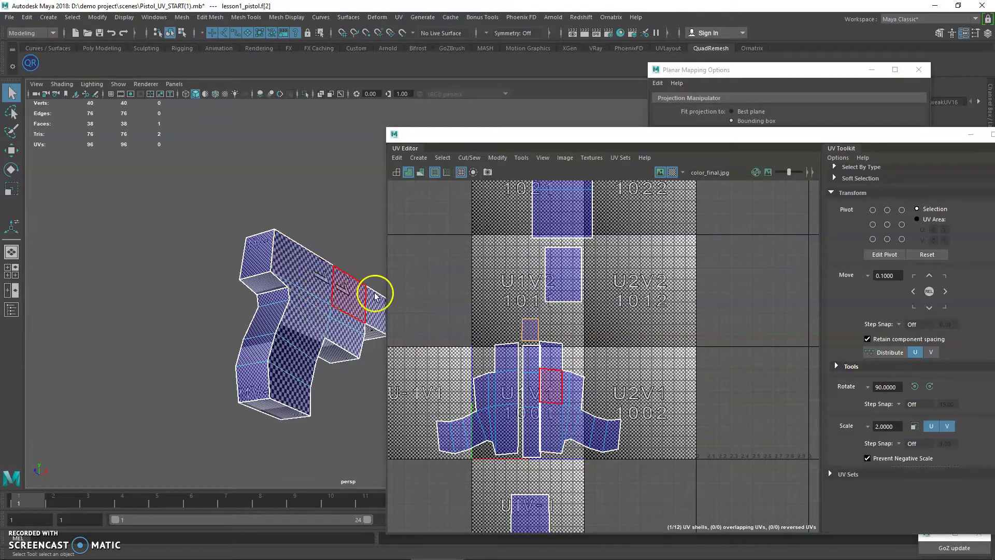
scroll(662, 223, "up", 3)
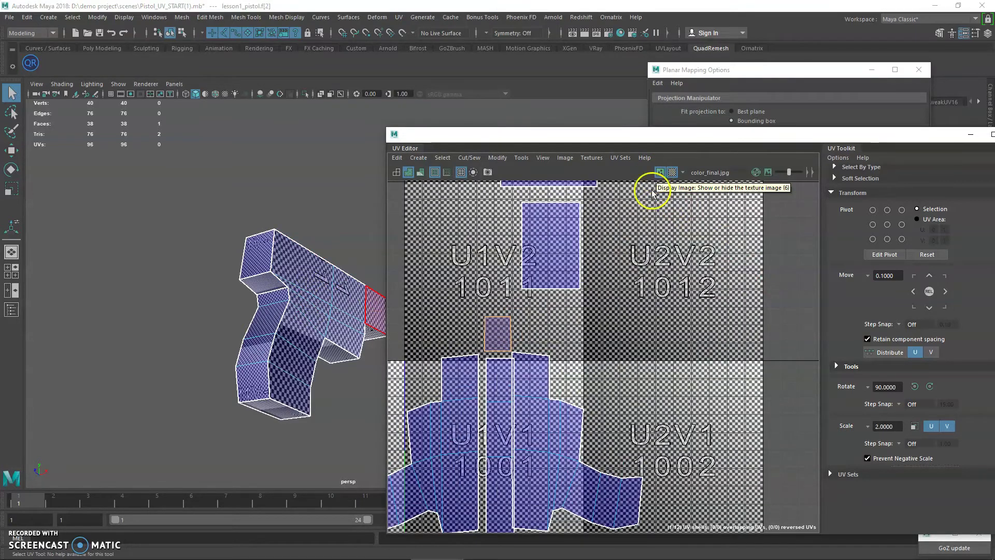
middle_click_drag(610, 320, 659, 265, "alt")
right_click_drag(659, 265, 715, 353, "alt")
middle_click_drag(563, 336, 638, 305, "alt")
right_click_drag(638, 306, 615, 363, "alt")
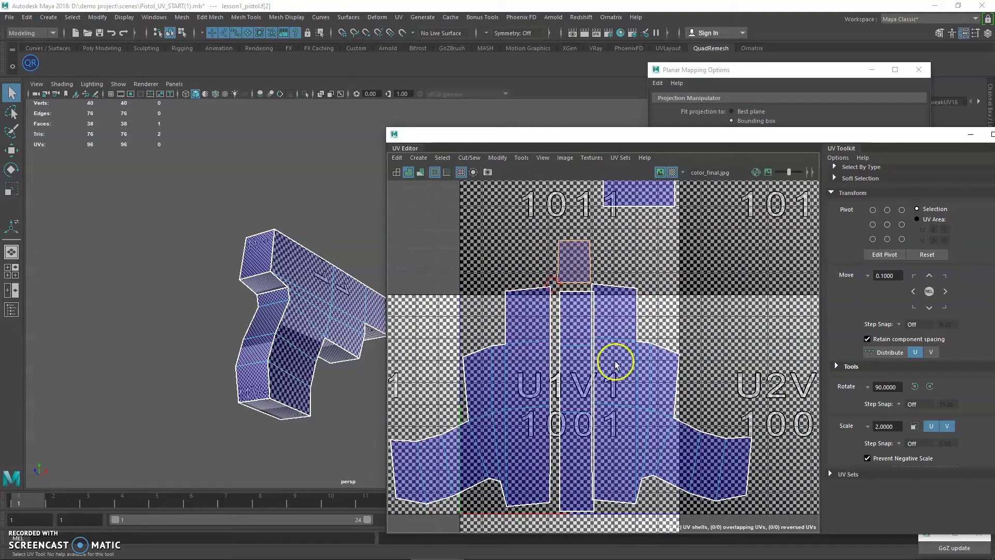
left_click(660, 172)
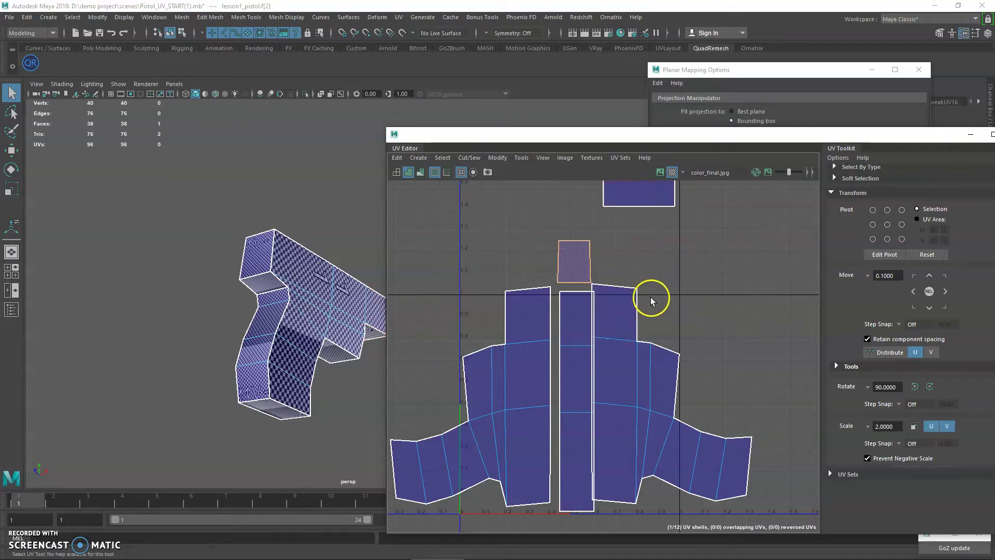
Step: Select the side shell adjoining the top strip as a whole UV shell and move it outward to open a gap
left_click_drag(623, 268, 729, 508)
scroll(880, 297, "up", 5)
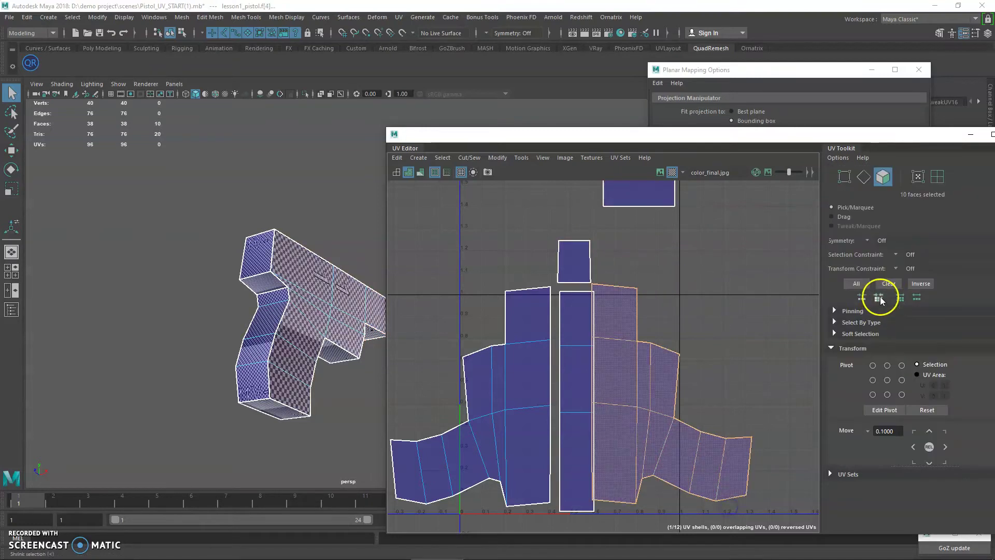
left_click(937, 177)
key("w")
left_click_drag(674, 395, 701, 394)
left_click(701, 273)
Step: Try to delete the opposite side shell and inspect the pistol without it
left_click_drag(244, 296, 352, 392, "alt")
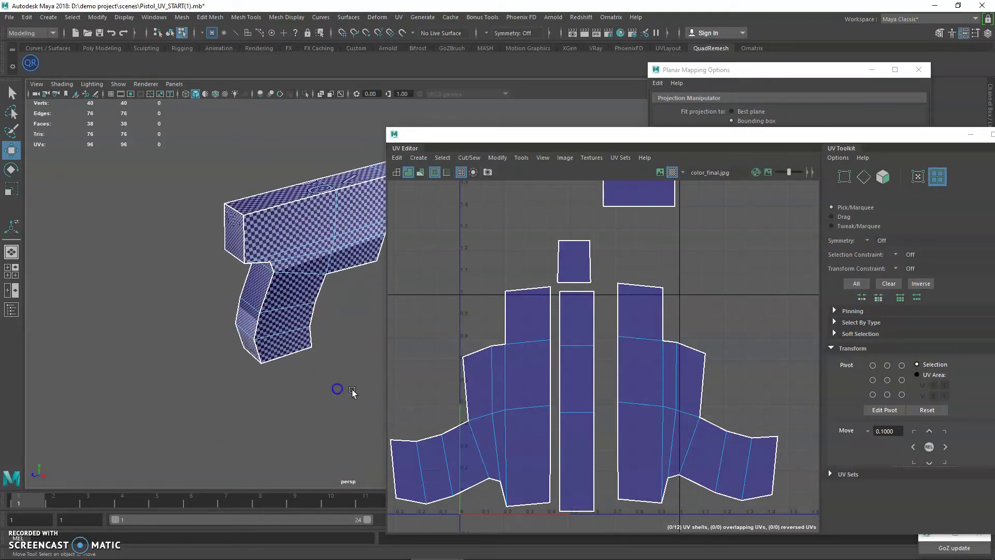
left_click(527, 369)
left_click_drag(168, 333, 246, 304, "alt")
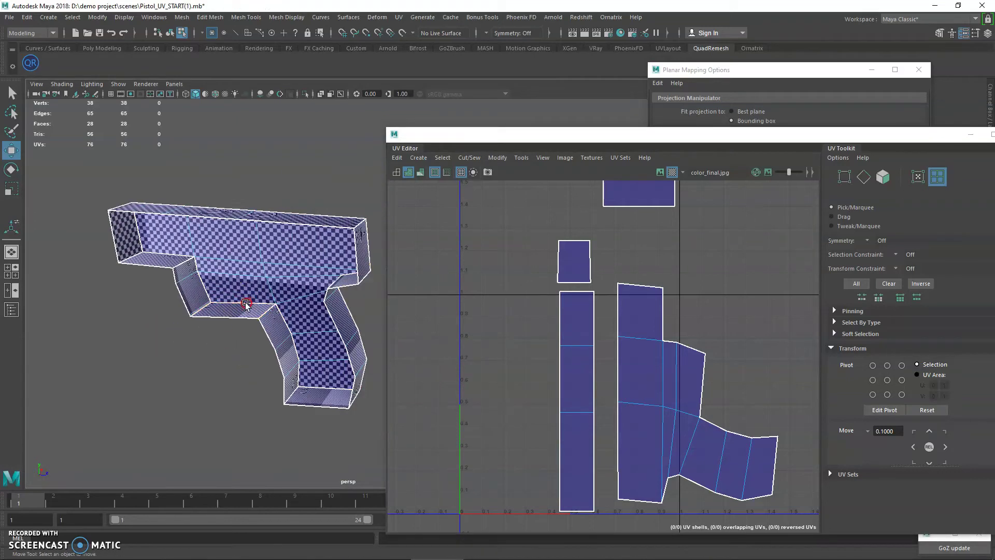
Step: Select all UVs of the side shell opposite the spaced-out one and delete them
right_click_drag(501, 315, 530, 315)
middle_click_drag(498, 310, 581, 271, "alt")
left_click_drag(447, 226, 636, 513)
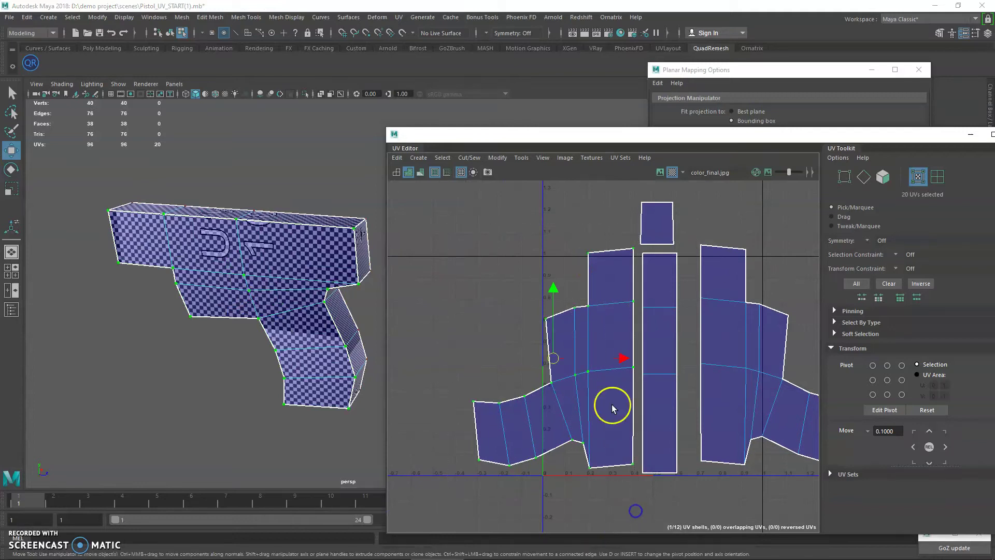
right_click_drag(608, 322, 637, 313)
left_click_drag(432, 230, 621, 486)
key("Delete")
Step: Select all ten faces of the pistol's unmapped side on the model and check the selection in wireframe
left_click_drag(334, 381, 254, 369, "alt")
left_click(220, 241)
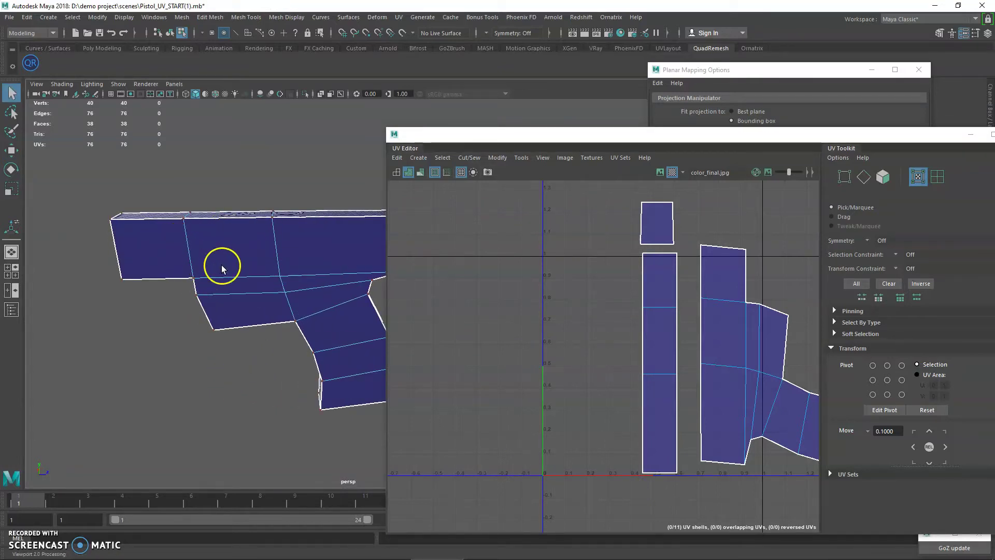
left_click(675, 171)
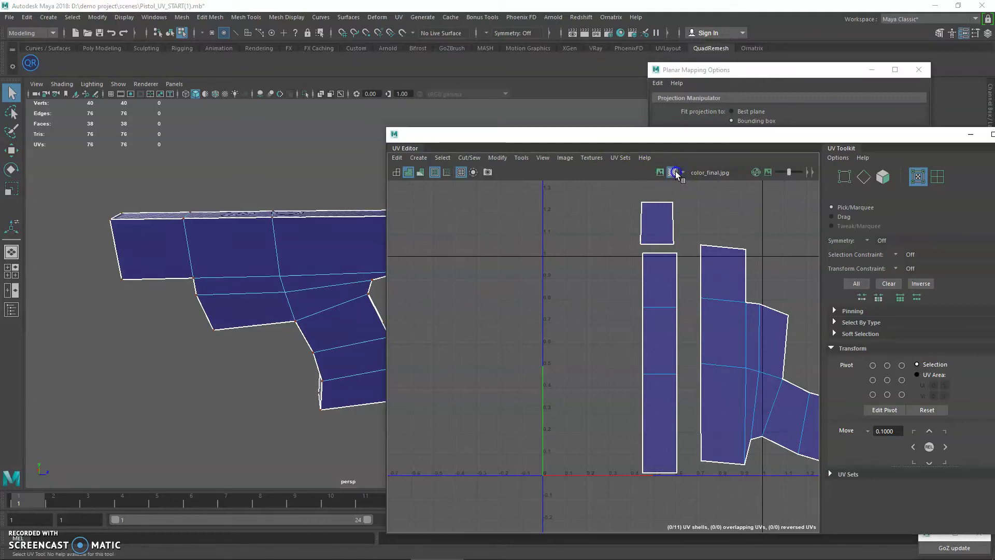
left_click_drag(270, 290, 223, 280, "alt")
left_click(609, 262)
left_click_drag(252, 314, 187, 280, "alt")
right_click(161, 254)
left_click(172, 257, "shift")
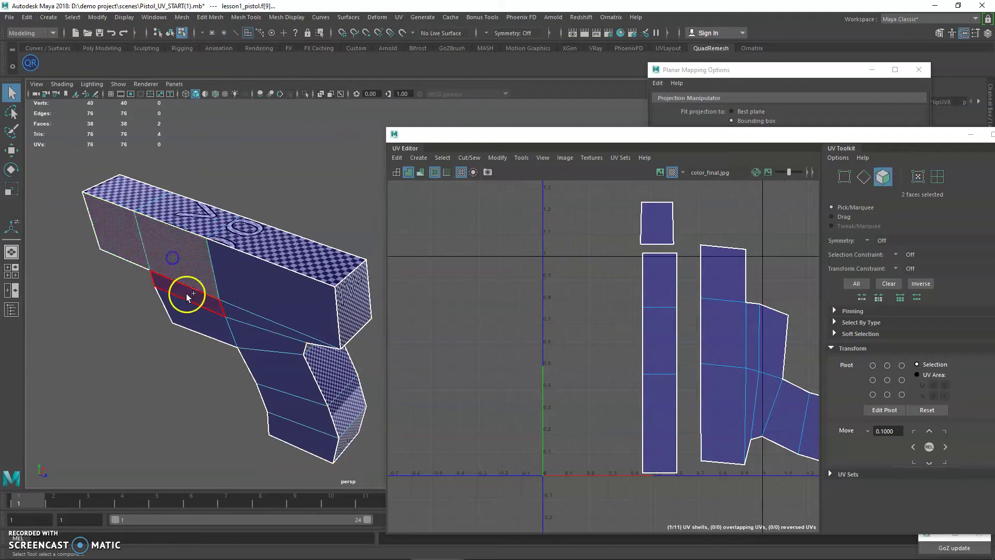
left_click(253, 326, "shift")
left_click(257, 320, "shift")
left_click(271, 298, "shift")
left_click(278, 363, "shift")
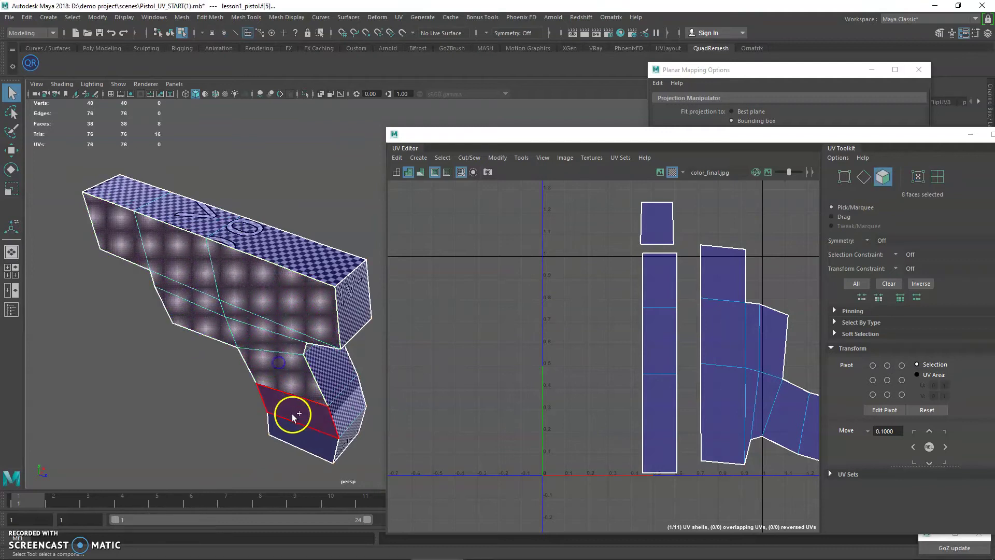
key("4")
left_click_drag(357, 371, 259, 333, "alt")
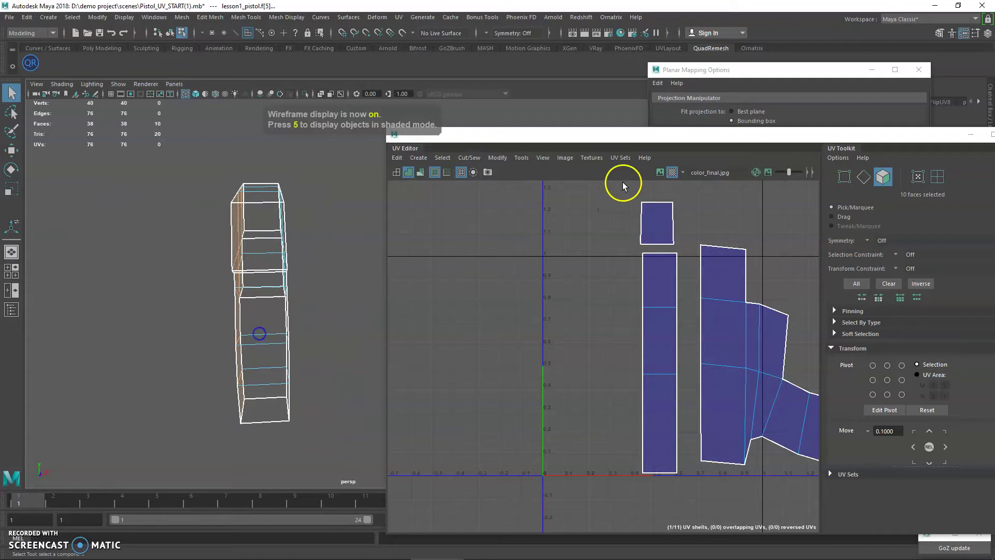
Step: Apply an X-axis planar projection fitted to the bounding box to the ten side faces and flip the new shell
left_click(736, 75)
left_click(786, 270)
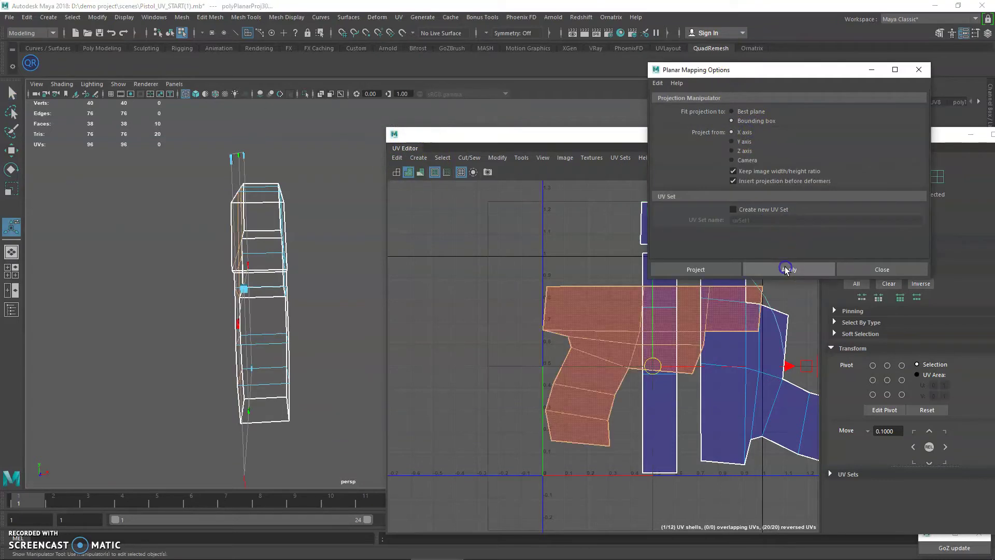
left_click(497, 158)
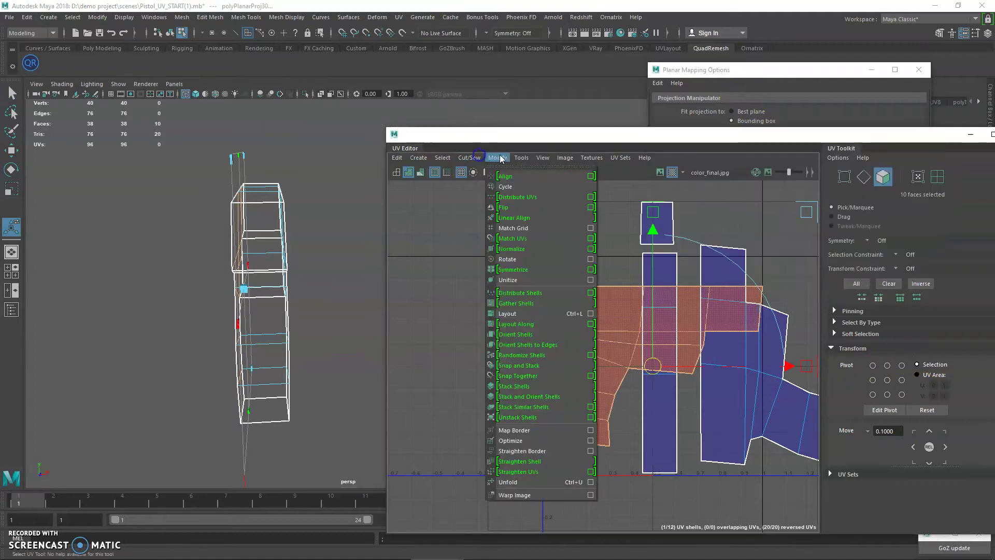
left_click(528, 208)
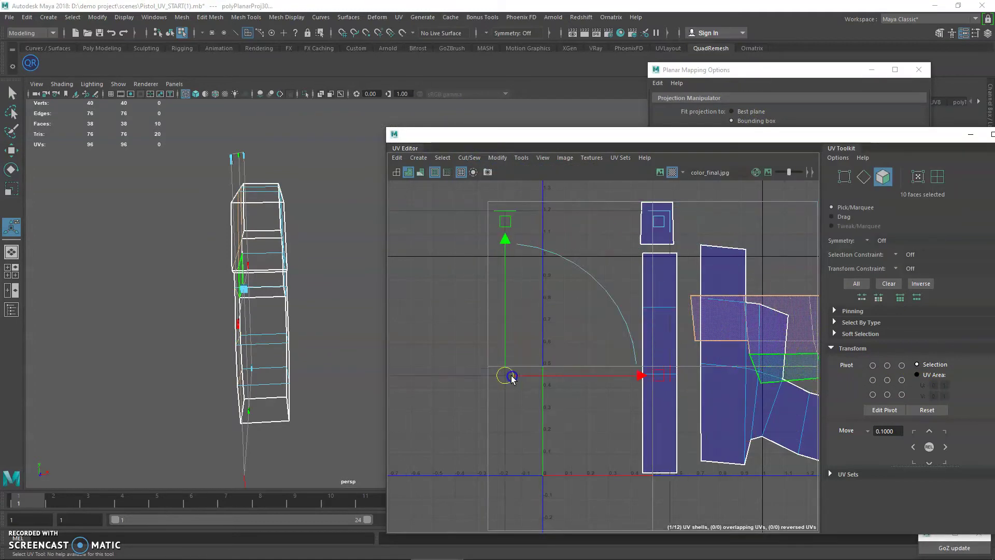
Step: Rotate the projected side shell 90 degrees clockwise and place it left of the central strip, with UV selection active
key("w")
left_click_drag(684, 360, 536, 357)
scroll(937, 384, "down", 4)
left_click(929, 324)
right_click_drag(486, 258, 505, 260)
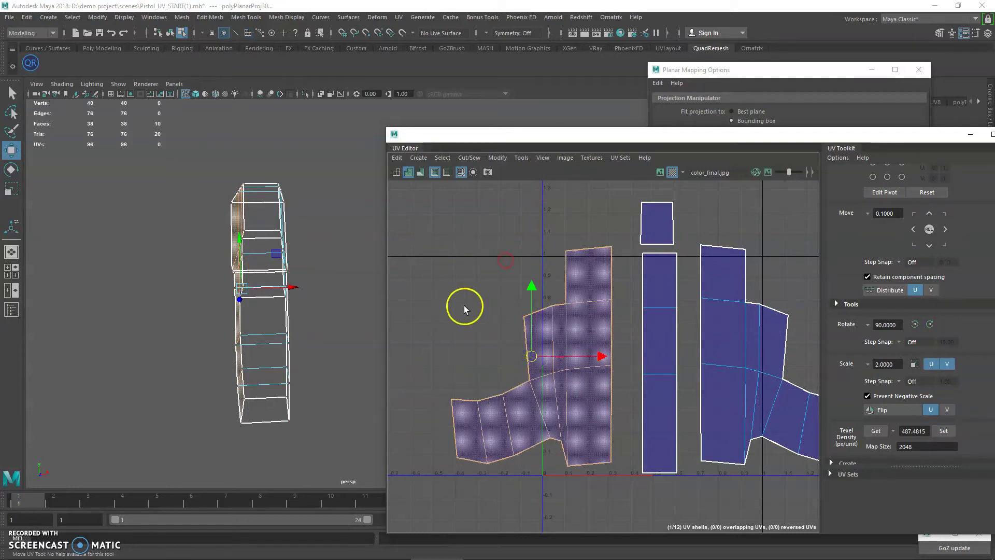
Step: Deliberately distort the newly projected side shell by moving several groups of its UVs out of place
key("5")
left_click_drag(222, 289, 437, 324, "alt")
left_click_drag(481, 289, 577, 388)
left_click_drag(543, 340, 603, 386)
left_click_drag(453, 366, 571, 471)
key("q")
left_click_drag(496, 386, 548, 423)
key("w")
left_click_drag(507, 398, 549, 410)
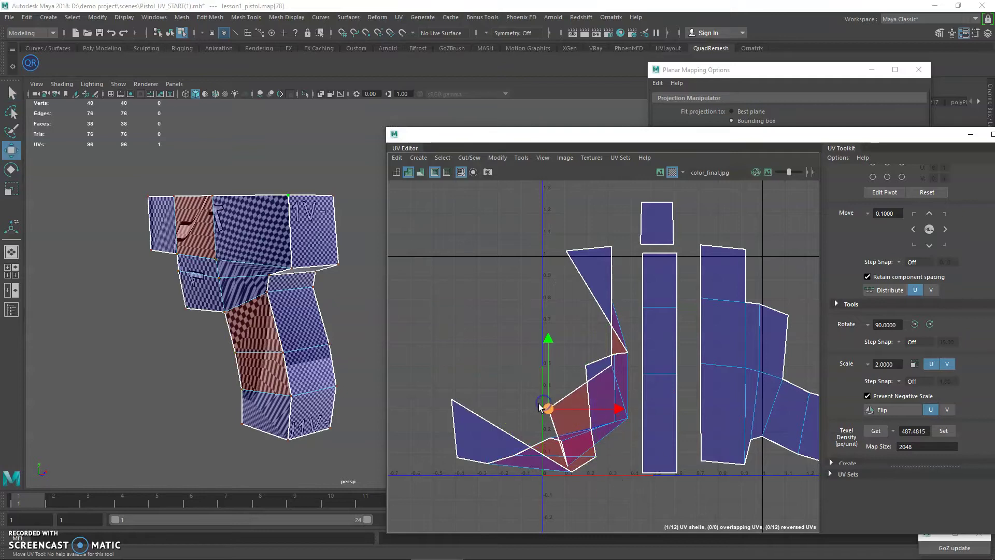
Step: Try deleting all UVs of the distorted side shell, and undo the deletion
right_click_drag(579, 258, 595, 257)
left_click_drag(416, 226, 636, 503)
key("Delete")
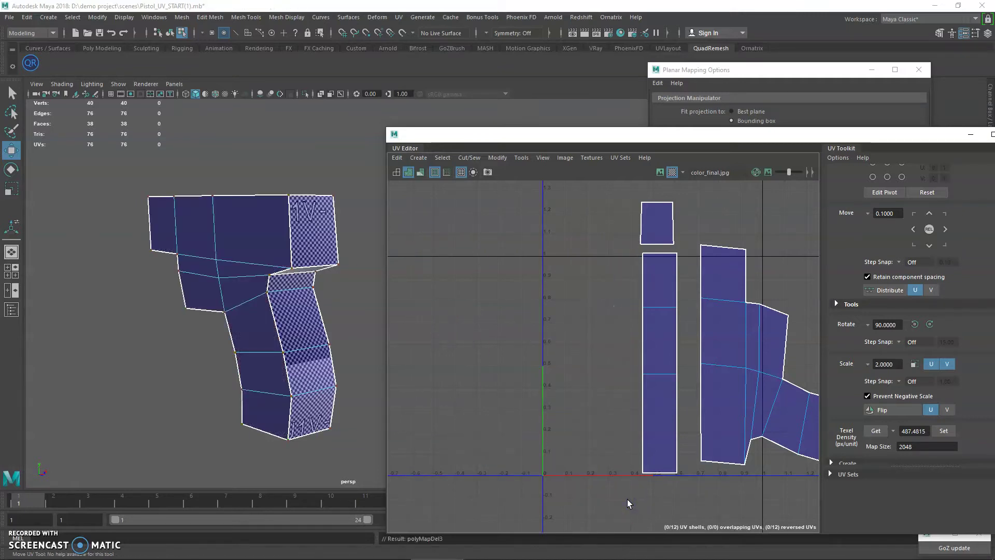
key("ctrl+z")
Step: Try deleting the distorted shell through a face selection in the UV editor, inspect the model, and undo it
right_click_drag(586, 283, 589, 301)
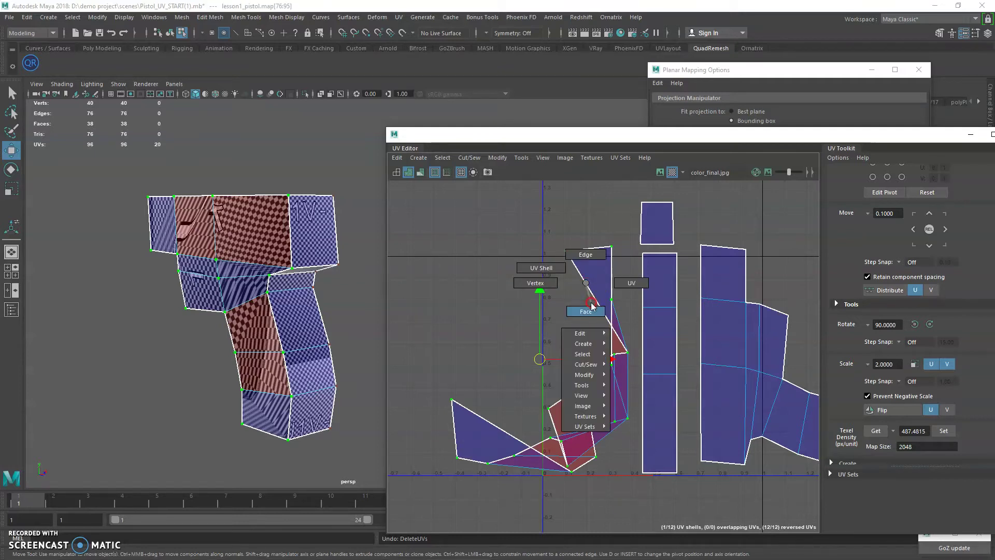
left_click(590, 274)
right_click_drag(596, 267, 597, 295)
left_click_drag(413, 213, 626, 493)
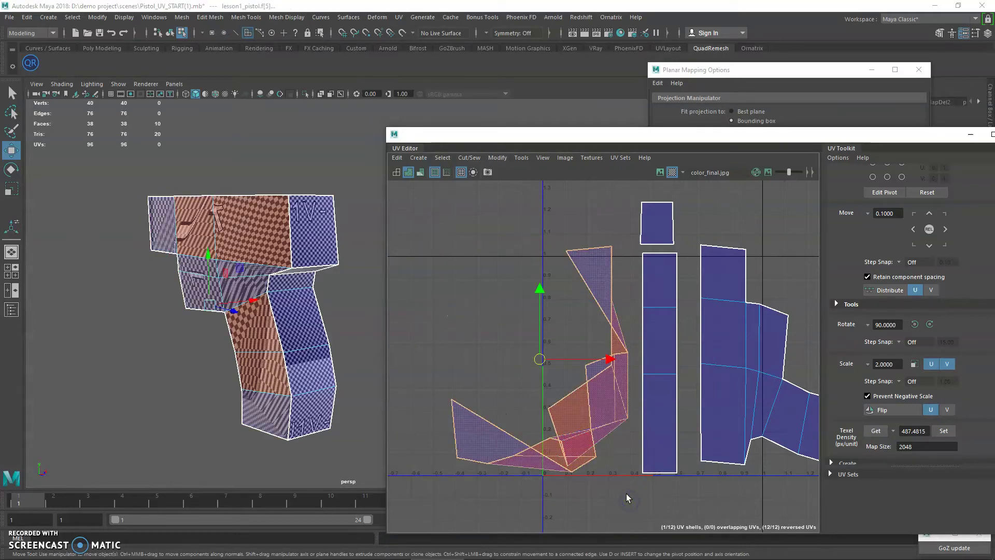
key("Delete")
left_click_drag(217, 311, 173, 333, "alt")
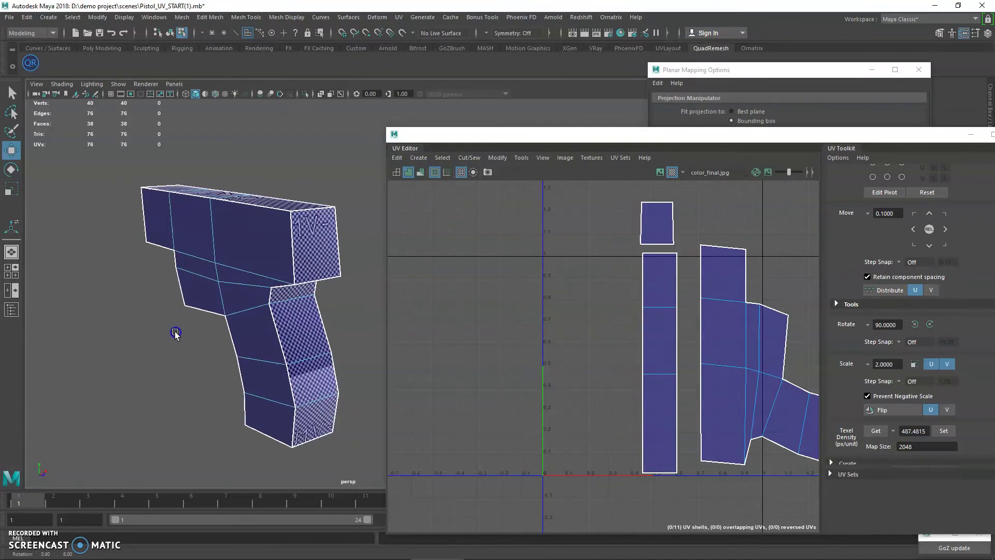
key("ctrl+z")
Step: Try deleting the distorted shell's selected faces from the 3D model, and undo the deletion
left_click_drag(456, 216, 630, 508)
left_click_drag(274, 285, 233, 254, "alt")
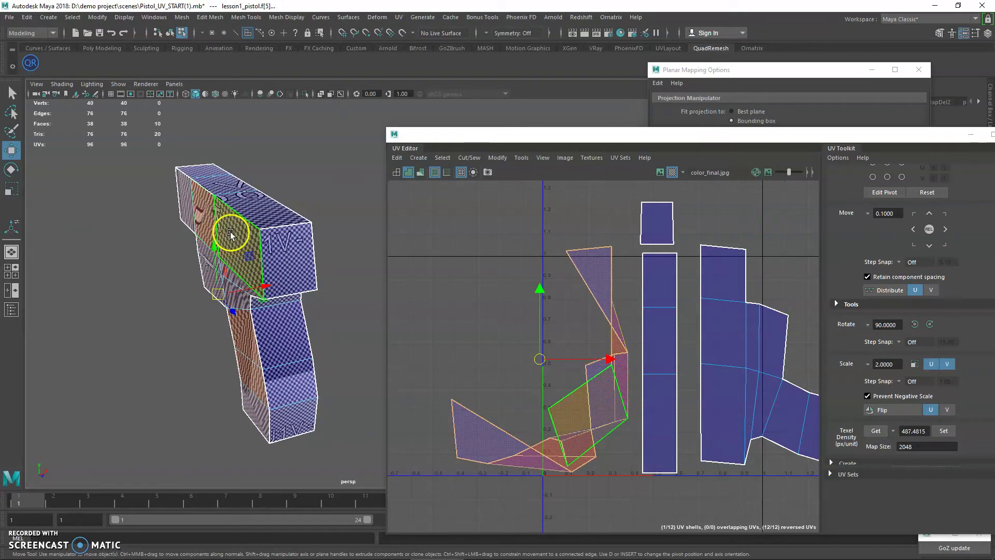
key("Delete")
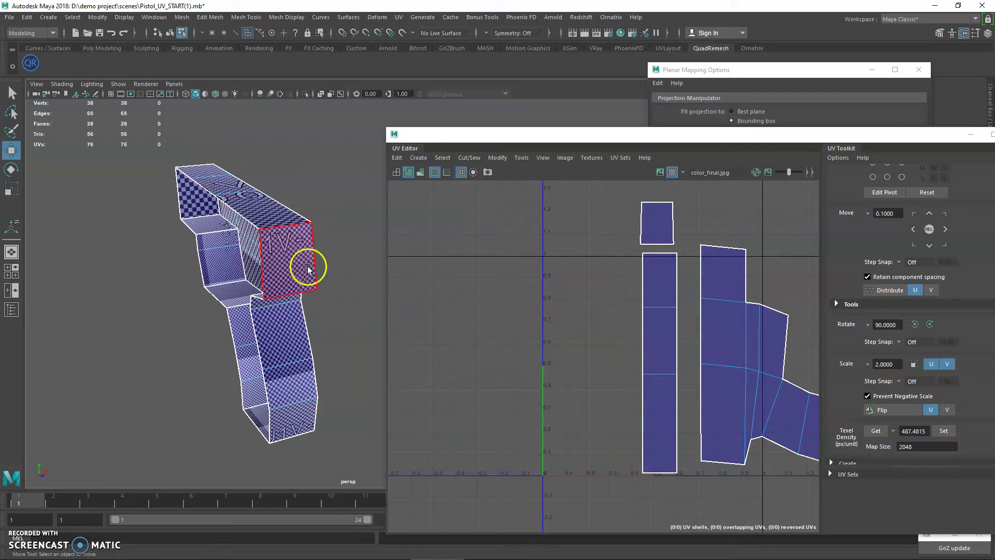
key("ctrl+z")
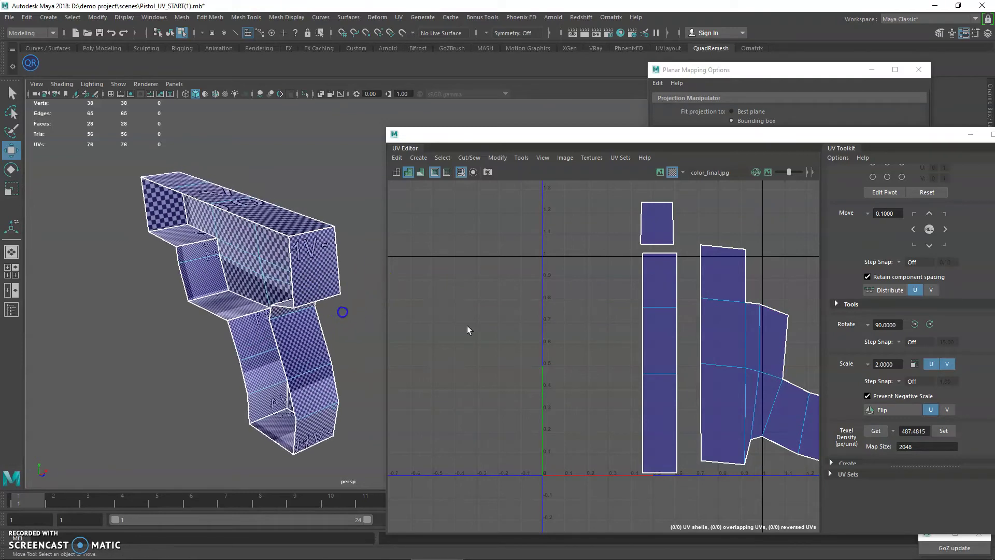
Step: Select every UV of the distorted side shell and delete the UVs while keeping the model's faces
right_click(577, 275)
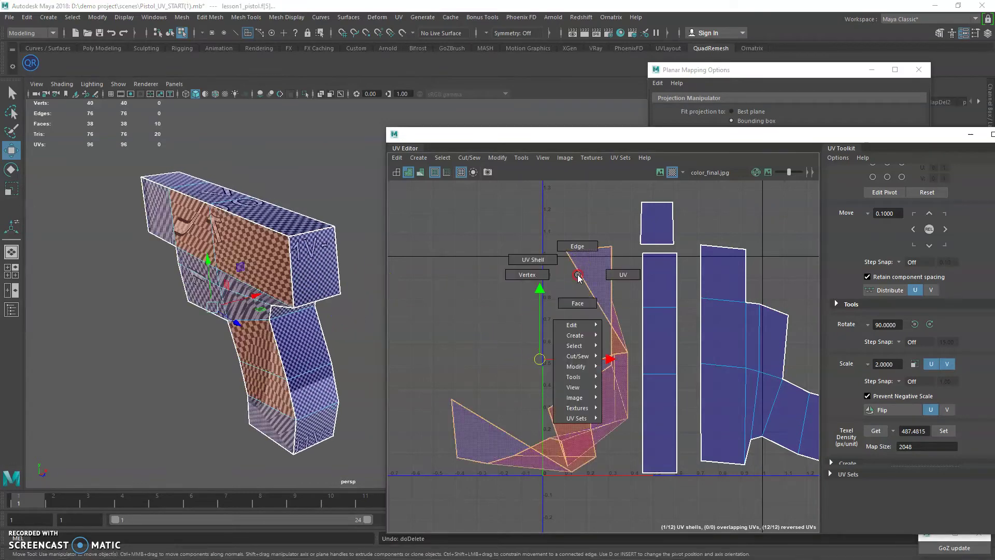
left_click(613, 273)
left_click_drag(416, 225, 637, 489)
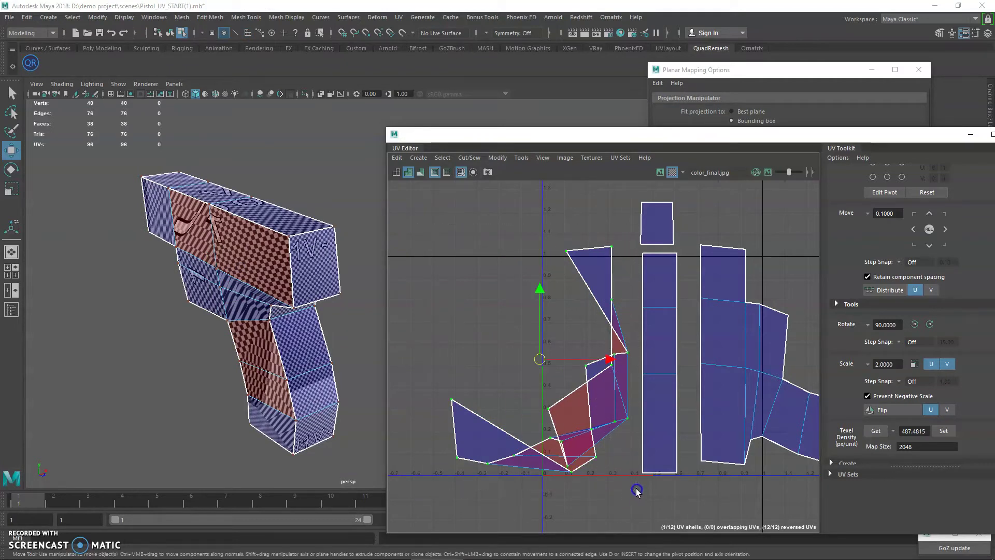
key("Delete")
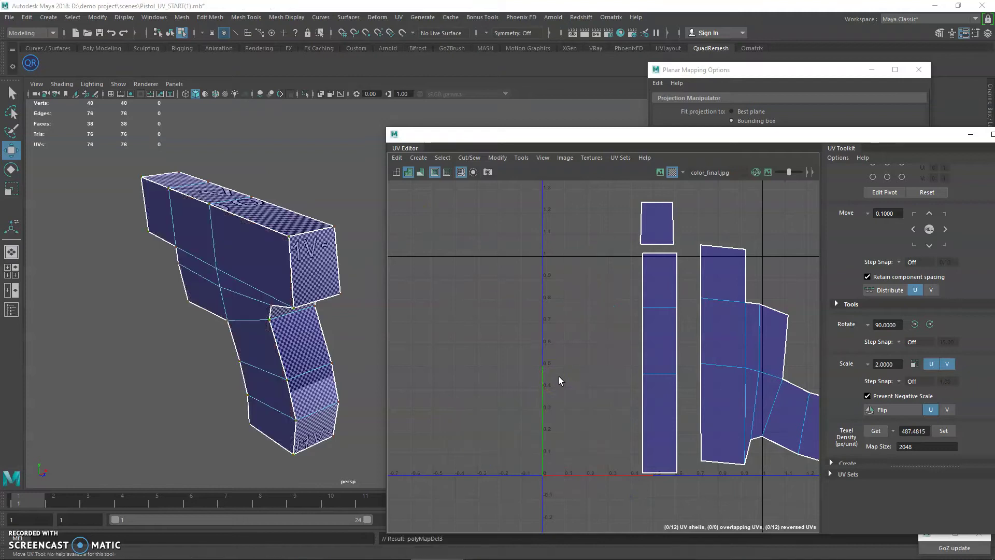
Step: Select all ten unmapped side faces on the model and verify the selection in wireframe and shaded display
key("q")
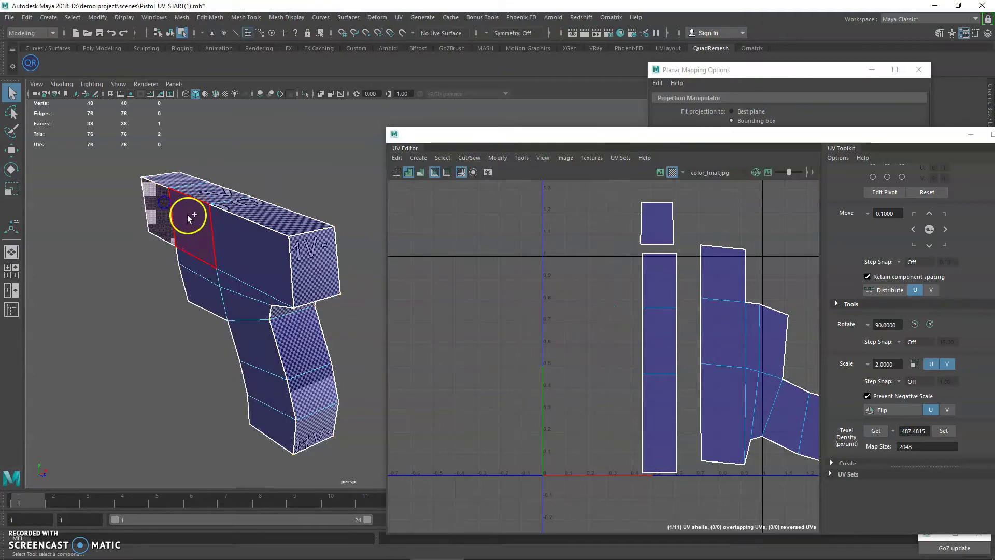
left_click(242, 297, "shift")
left_click(250, 328, "shift")
left_click(264, 380, "shift")
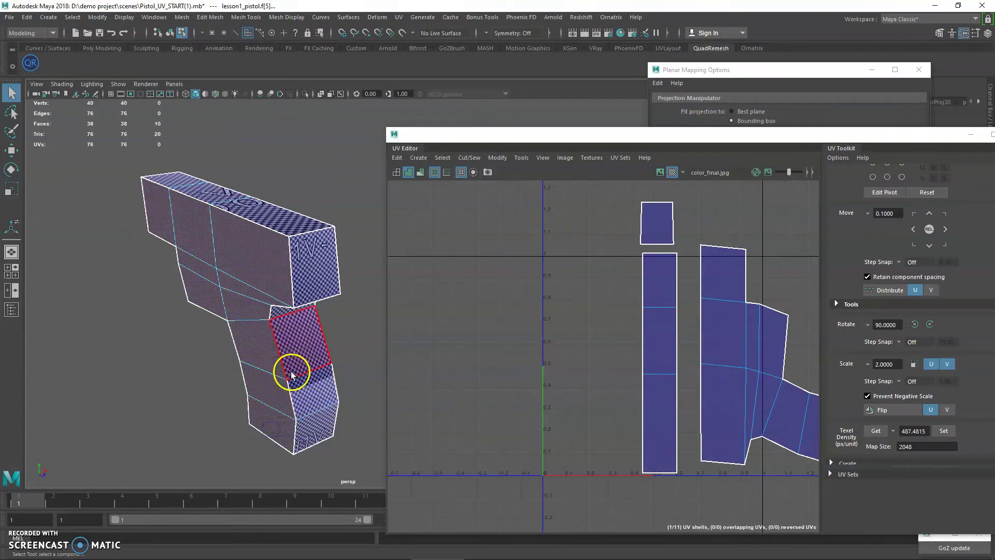
key("space")
key("space")
mouse_move(364, 237)
left_mouse_down("alt")
mouse_move(310, 255)
mouse_move(271, 249)
mouse_move(264, 259)
mouse_move(299, 267)
left_mouse_up("alt")
key("4")
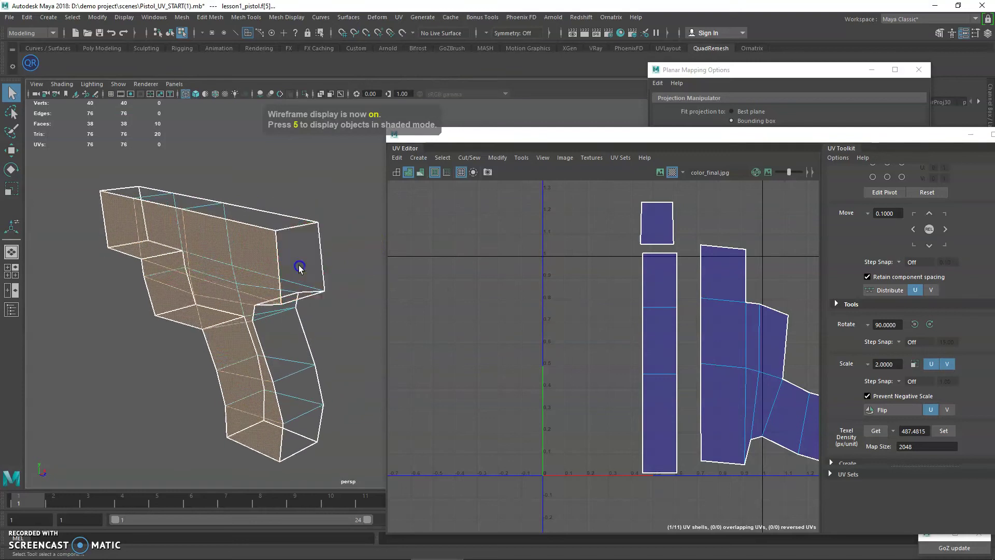
key("5")
middle_click_drag(241, 280, 254, 290, "alt")
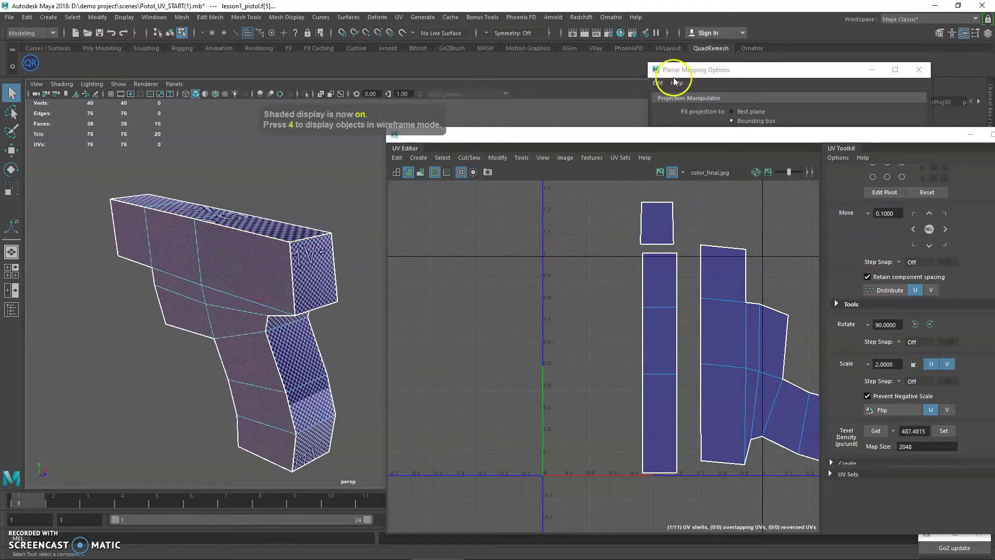
Step: Planar-map the selected side faces along the X axis with bounding-box fitting, and flip the resulting shell
left_click(685, 71)
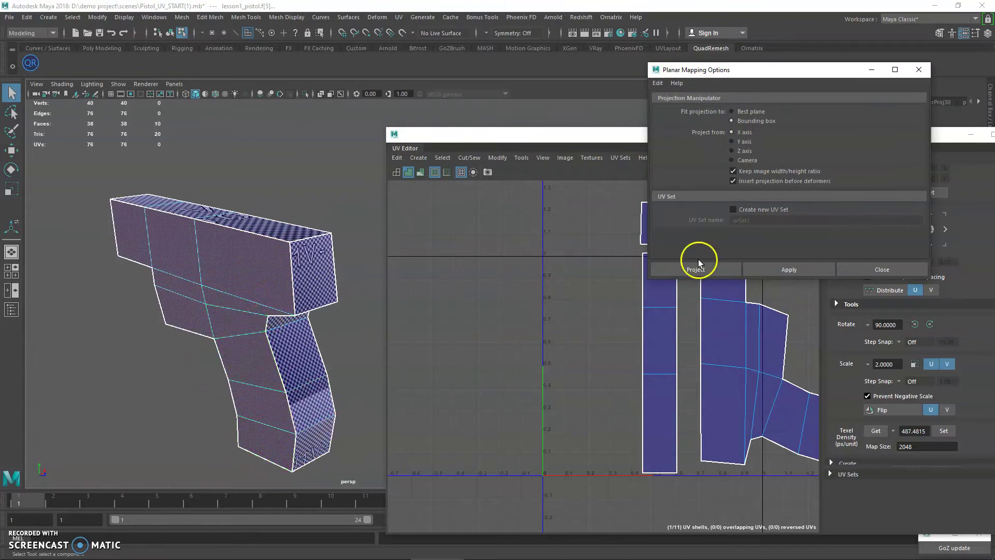
left_click(784, 265)
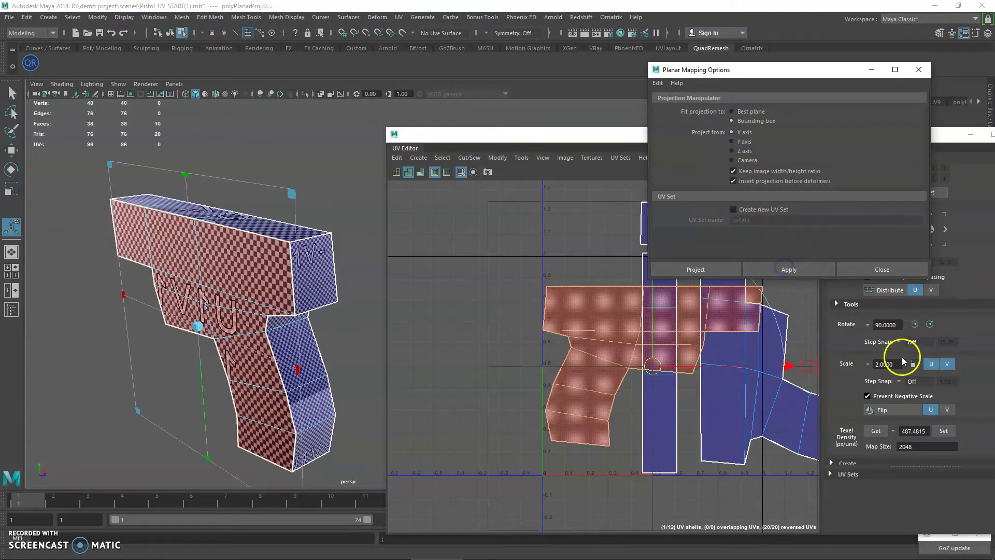
left_click(497, 157)
left_click(539, 207)
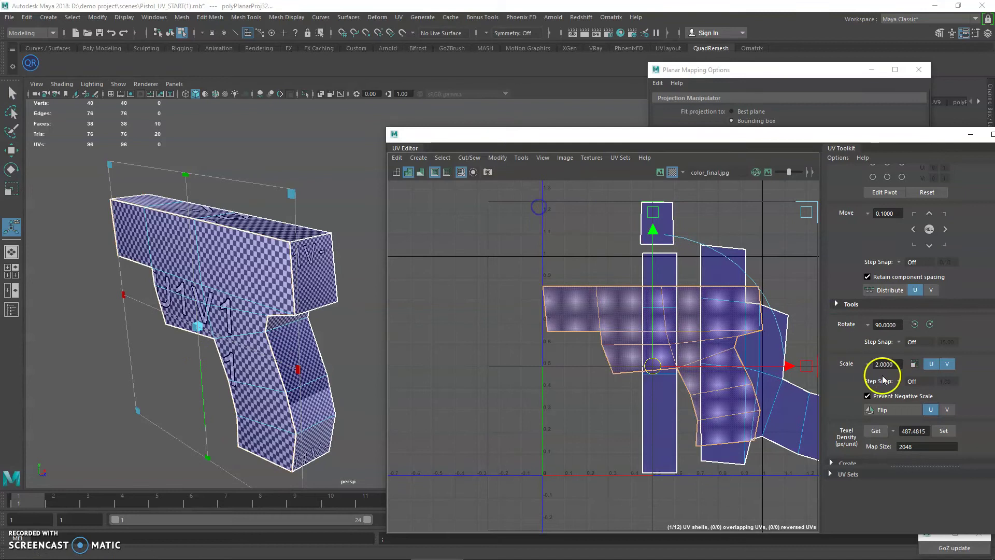
Step: Rotate the flipped side shell 90 degrees clockwise and move it to the left of the long central strip
left_click(930, 325)
key("w")
left_click_drag(651, 368, 547, 363)
Step: Examine the checker pattern on the pistol's underside, grip and sides, and compare the scale of the UV shells
left_click_drag(301, 386, 282, 246, "alt")
key("q")
left_click(273, 222)
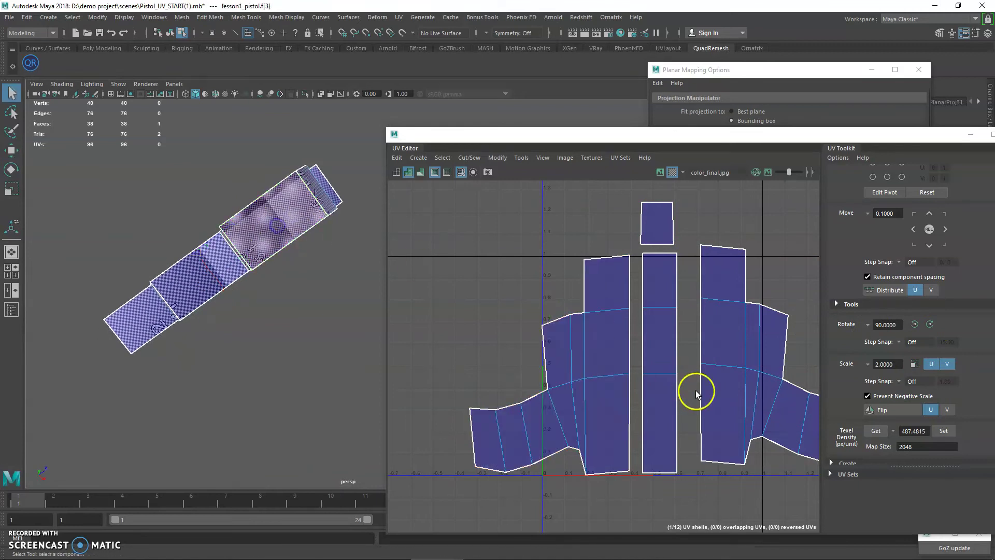
key("f")
right_click_drag(698, 403, 436, 348, "alt")
middle_click_drag(305, 302, 314, 365, "alt")
scroll(313, 366, "up", 4)
left_click_drag(311, 366, 246, 441, "alt")
right_click_drag(645, 365, 466, 340, "alt")
left_click_drag(259, 384, 275, 327, "alt")
middle_click_drag(413, 308, 369, 359, "alt")
middle_click_drag(311, 315, 269, 269, "alt")
left_click_drag(269, 270, 290, 342, "alt")
middle_click_drag(594, 381, 629, 205, "alt")
left_click_drag(242, 290, 229, 332, "alt")
right_click_drag(229, 332, 269, 357, "alt")
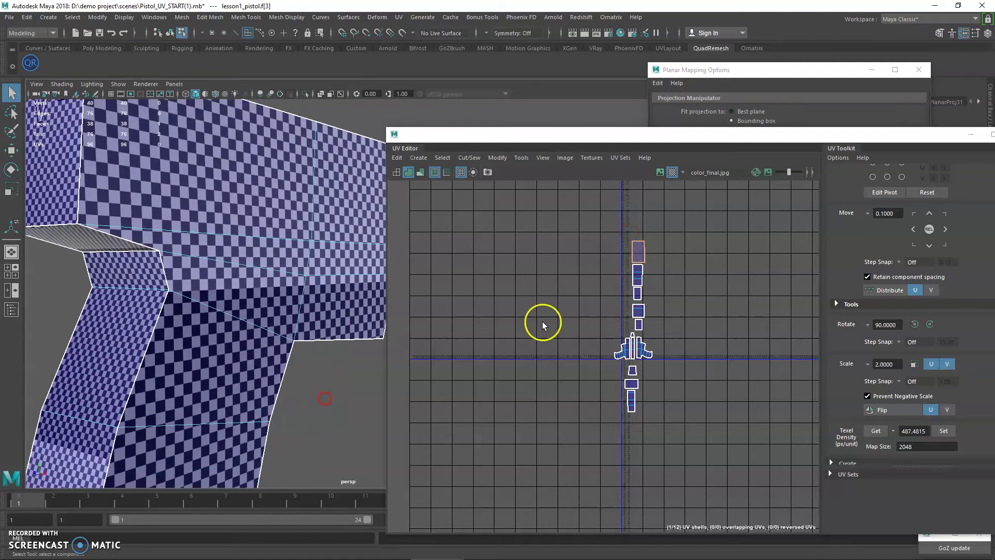
right_click_drag(570, 317, 729, 411, "alt")
left_click_drag(155, 337, 186, 363, "alt")
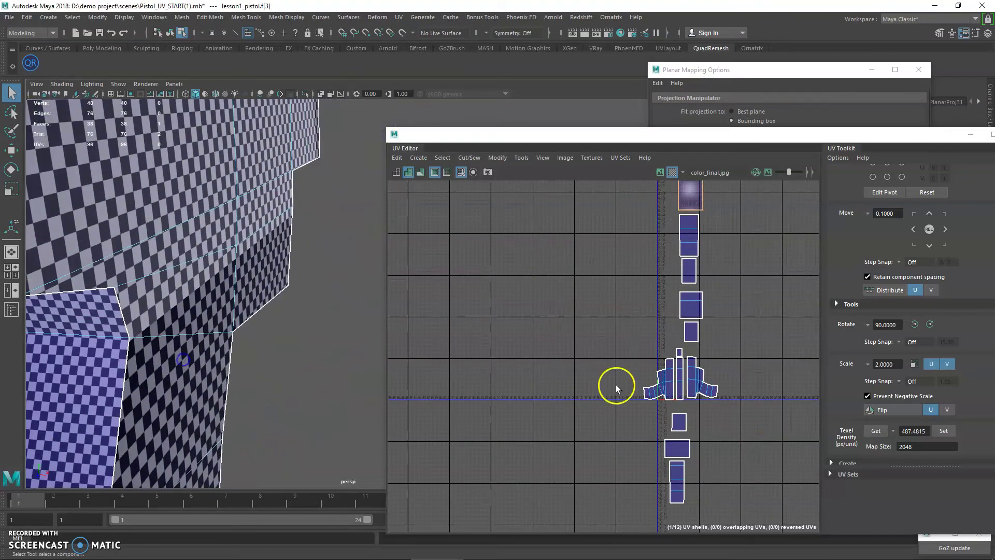
right_click_drag(613, 382, 733, 391, "alt")
middle_click_drag(733, 391, 559, 395, "alt")
right_click_drag(560, 396, 609, 411, "alt")
middle_click_drag(608, 411, 615, 422, "alt")
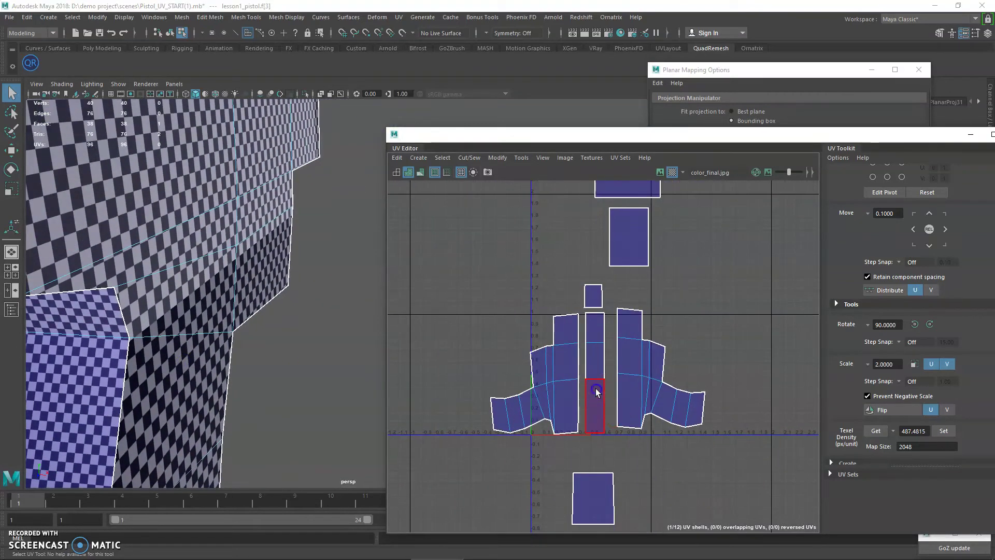
Step: Select the long central strip as a UV shell and scale it down uniformly
scroll(814, 279, "up", 9)
scroll(721, 311, "down", 6)
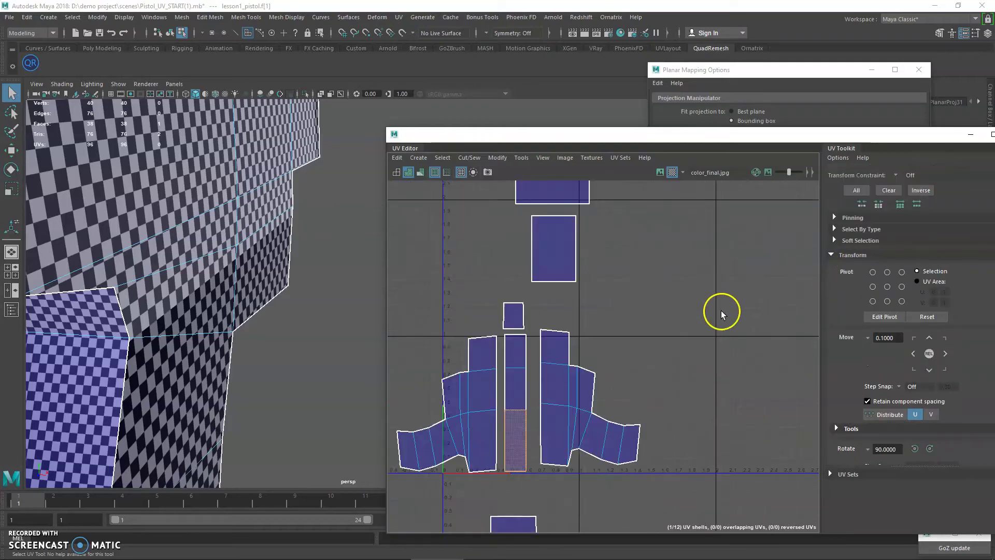
scroll(951, 208, "up", 1)
scroll(951, 207, "up", 3)
left_click(936, 177)
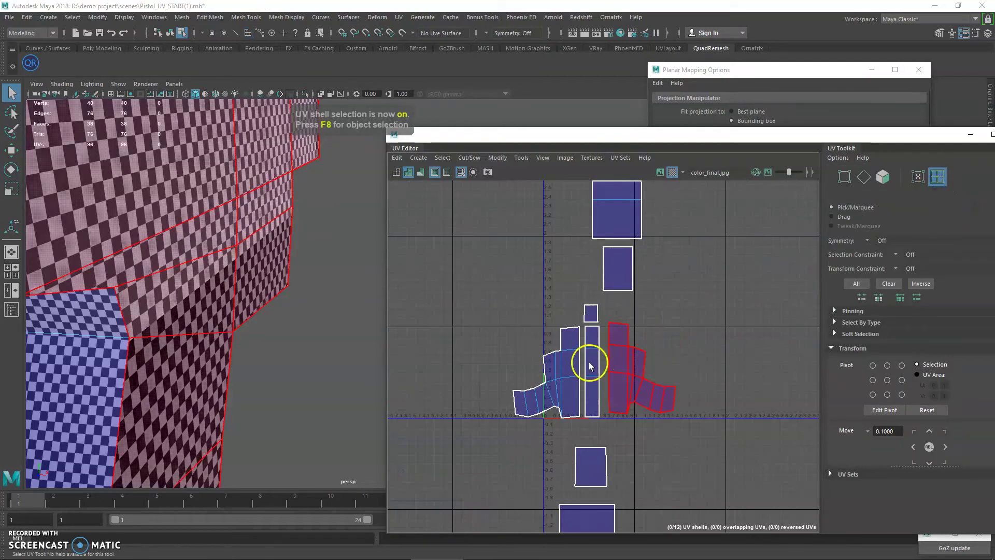
scroll(657, 378, "up", 3)
key("r")
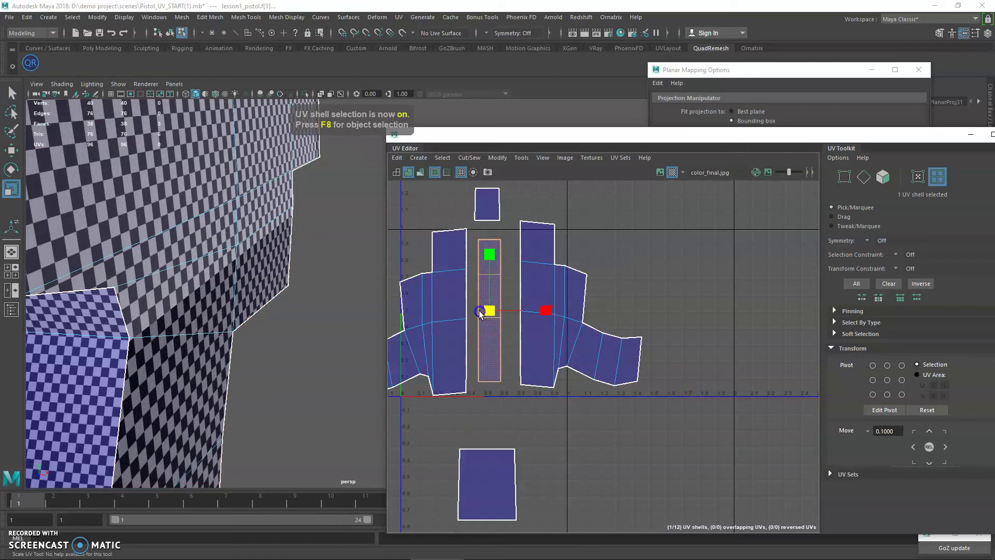
Step: Get the central strip's texel density at map size 2048 and apply it to both side shells
left_click_drag(759, 137, 625, 85)
scroll(775, 261, "down", 5)
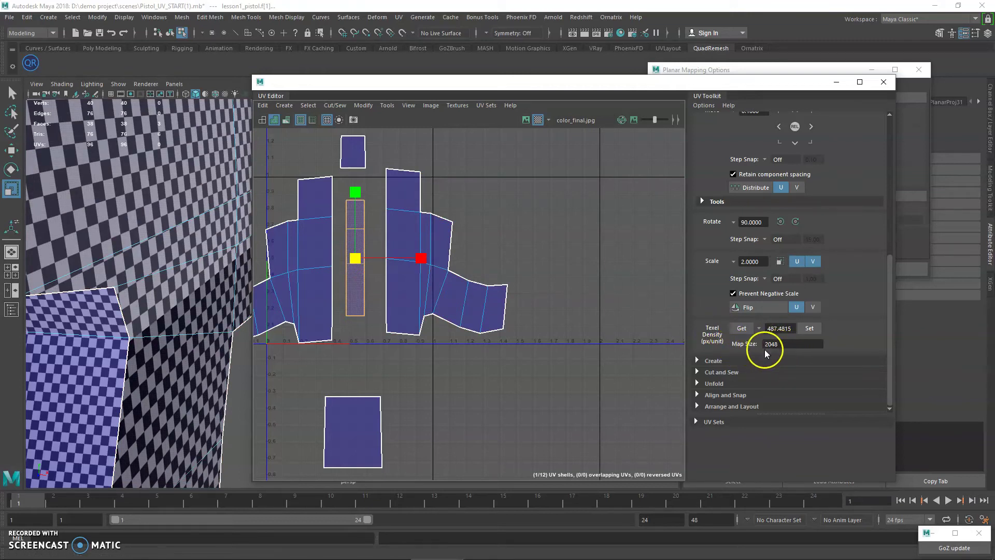
left_click(742, 330)
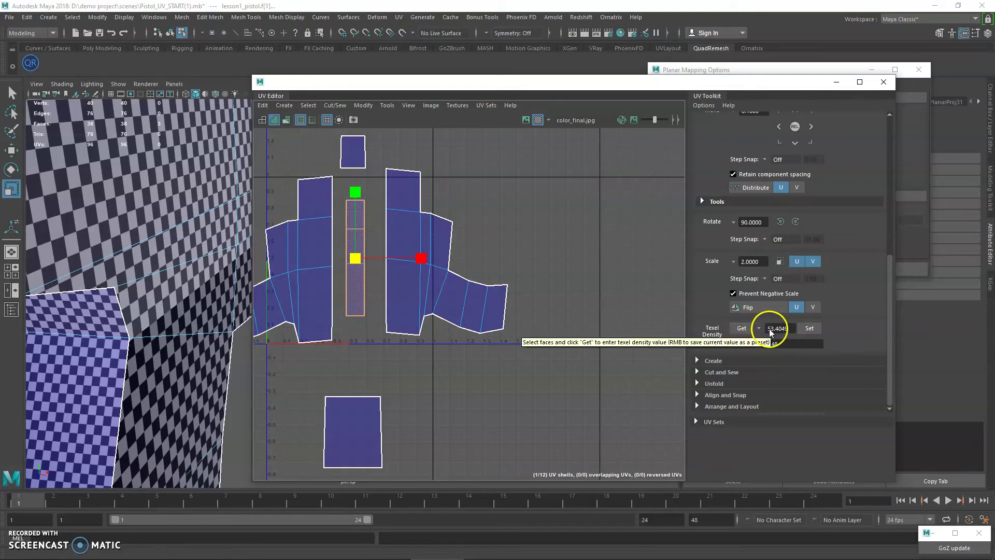
middle_click_drag(480, 302, 564, 319, "alt")
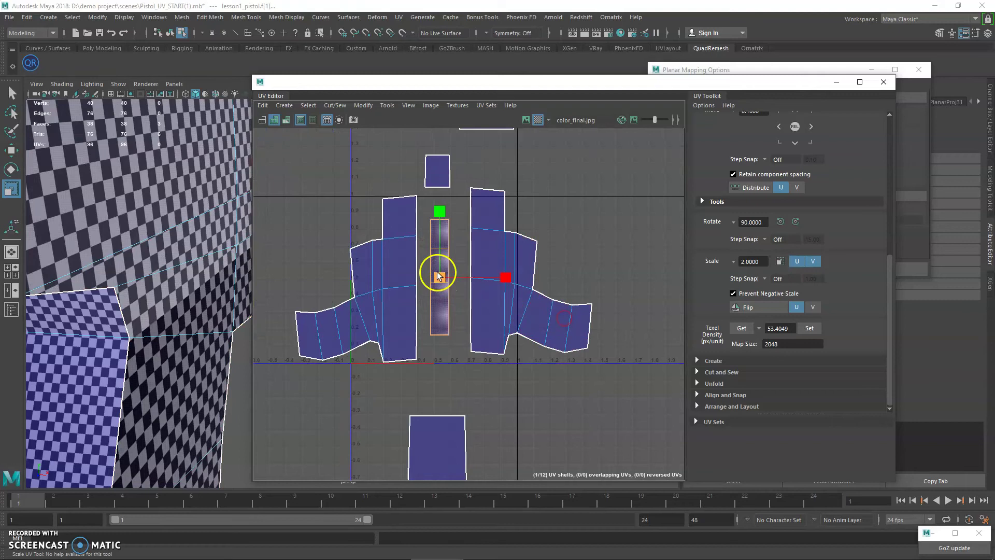
left_click_drag(292, 188, 406, 400)
left_click(808, 328)
left_click(536, 276)
left_click(809, 330)
Step: Set the texel density of the six shells stacked above the side shells to 53.4049
middle_click_drag(489, 193, 506, 349, "alt")
right_click_drag(507, 350, 229, 218, "alt")
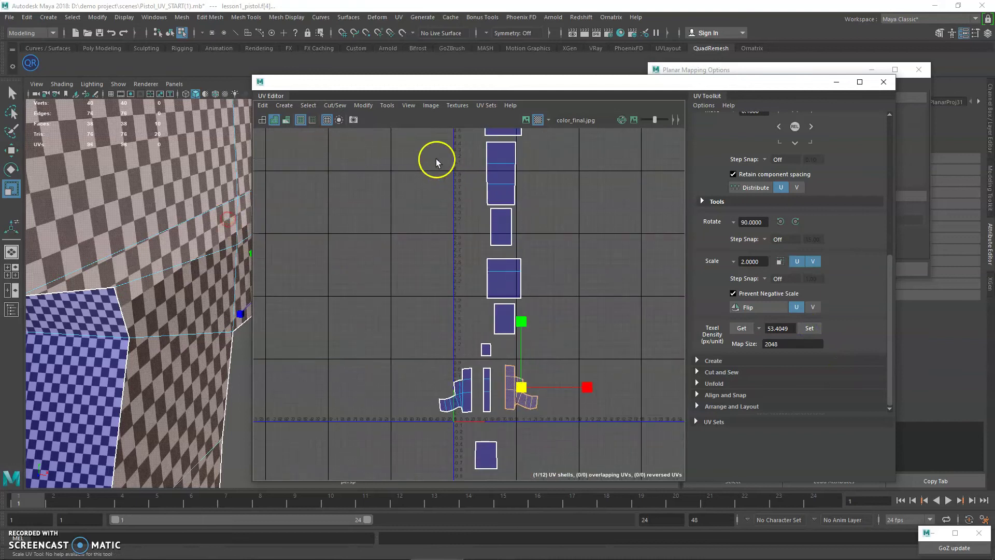
middle_click_drag(437, 160, 439, 220, "alt")
right_click_drag(439, 220, 339, 216, "alt")
left_click_drag(353, 169, 555, 340)
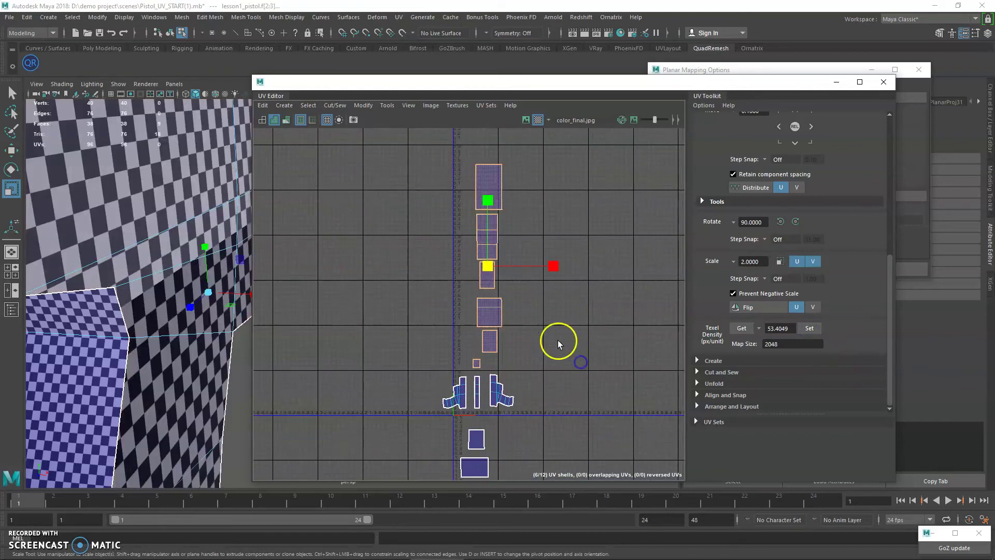
right_click_drag(555, 340, 670, 403, "alt")
right_click_drag(602, 367, 538, 329, "alt")
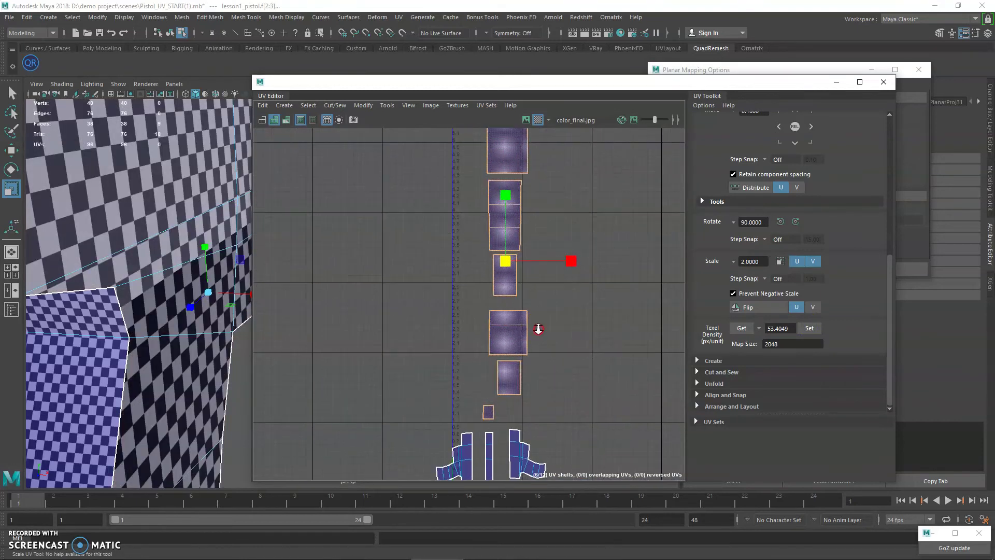
left_click(810, 330)
Step: Set the texel density of the three shells below the side shells to 53.4049
right_click_drag(589, 371, 670, 349, "alt")
middle_click_drag(548, 389, 618, 173, "alt")
right_click_drag(599, 272, 542, 249, "alt")
left_click_drag(406, 231, 595, 450)
left_click(812, 329)
Step: Bring the whole pistol into view beside the UV layout and examine whether its checker pattern is evenly scaled
left_click_drag(539, 81, 704, 84)
right_click_drag(342, 295, 111, 249, "alt")
left_click_drag(112, 248, 279, 270, "alt")
right_click_drag(280, 270, 143, 228, "alt")
left_click_drag(143, 228, 259, 283, "alt")
middle_click_drag(259, 282, 189, 264, "alt")
right_click_drag(190, 266, 258, 299, "alt")
left_click_drag(258, 299, 371, 309, "alt")
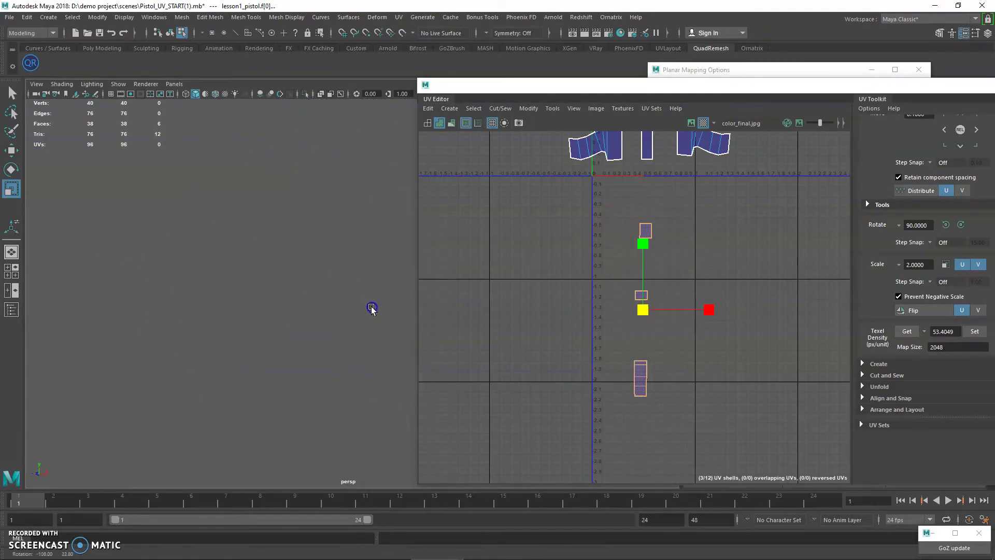
middle_click_drag(371, 309, 194, 290, "alt")
left_click_drag(194, 290, 215, 283, "alt")
left_click(222, 221)
Step: Select the three edges along each long side of the central strip and join both side shells to it with Move and Sew
right_click_drag(454, 258, 722, 406, "alt")
key("q")
key("F10")
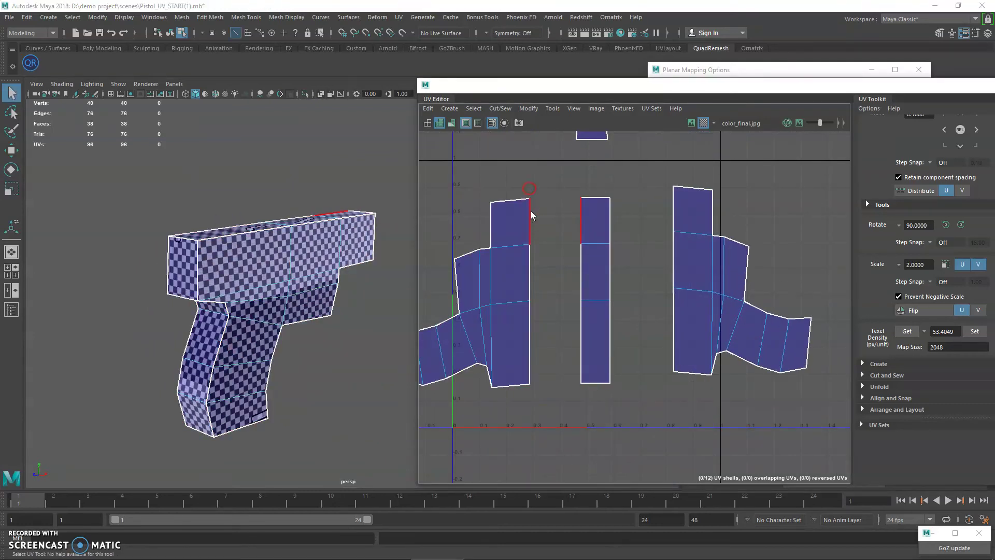
left_click(606, 330)
left_click(610, 274)
left_click(610, 272, "shift")
left_click(611, 220, "shift")
middle_click_drag(610, 274, 571, 285, "alt")
left_click(476, 110)
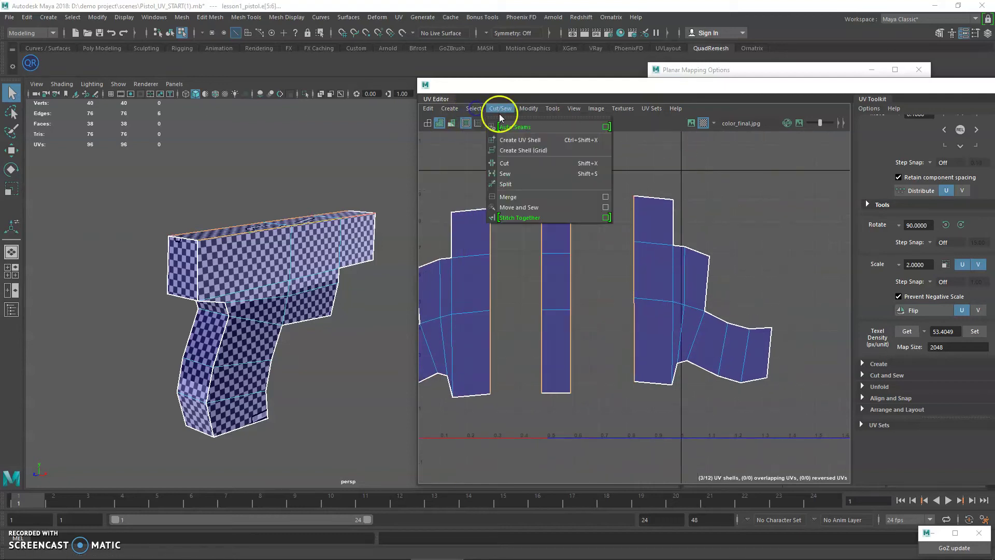
left_click(517, 218)
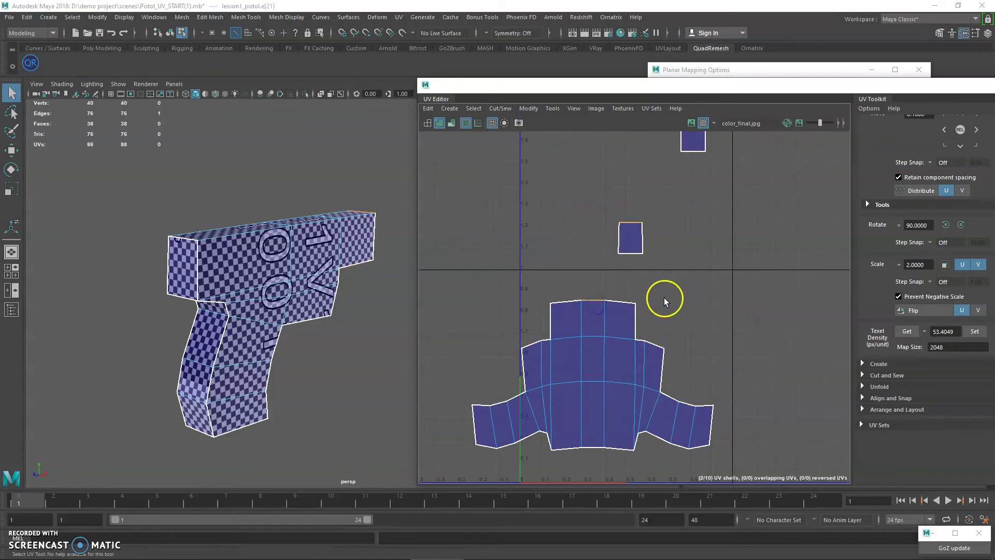
Step: Move and sew the shells stacked above onto the upper end of the central strip, one shared edge at a time
key("g")
left_click(598, 268)
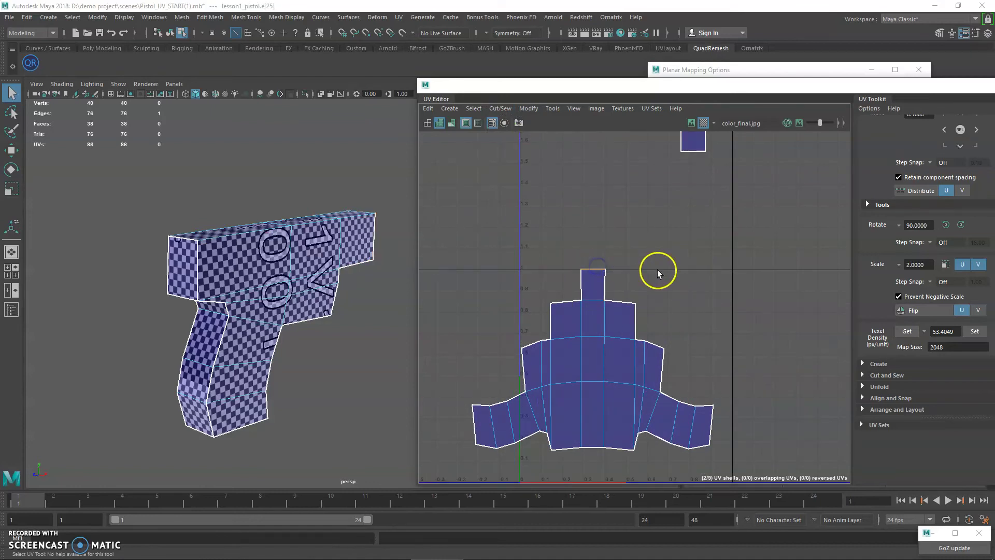
key("g")
middle_click_drag(640, 255, 619, 351, "alt")
key("g")
middle_click_drag(617, 228, 561, 320, "alt")
right_click_drag(561, 320, 396, 258, "alt")
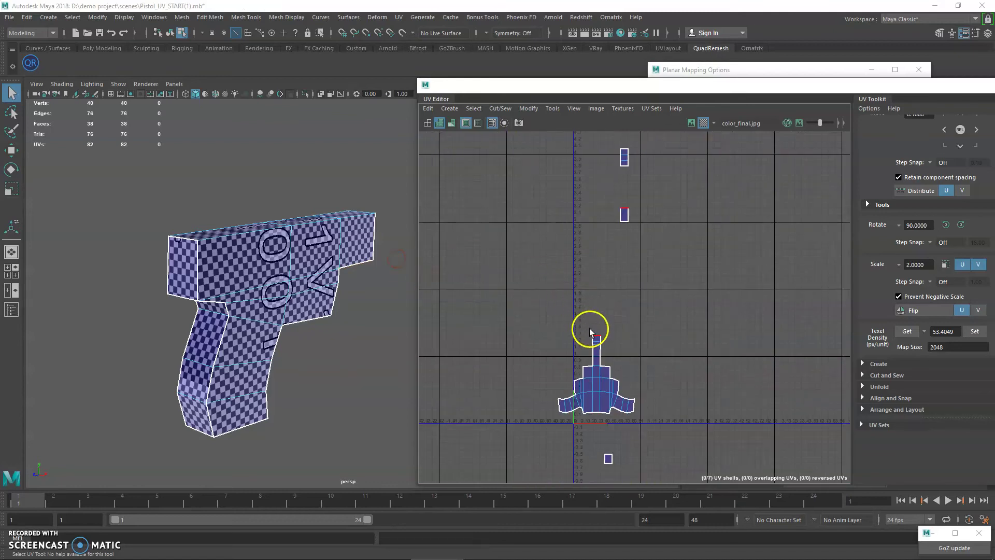
key("g")
Step: Move and sew the shells below together and onto the lower end of the central strip
middle_click_drag(622, 322, 623, 281, "alt")
right_click_drag(622, 281, 655, 302, "alt")
middle_click_drag(615, 324, 611, 243, "alt")
right_click_drag(611, 242, 654, 311, "alt")
middle_click_drag(647, 389, 651, 256, "alt")
middle_click_drag(613, 356, 679, 211, "alt")
key("g")
left_click(632, 343)
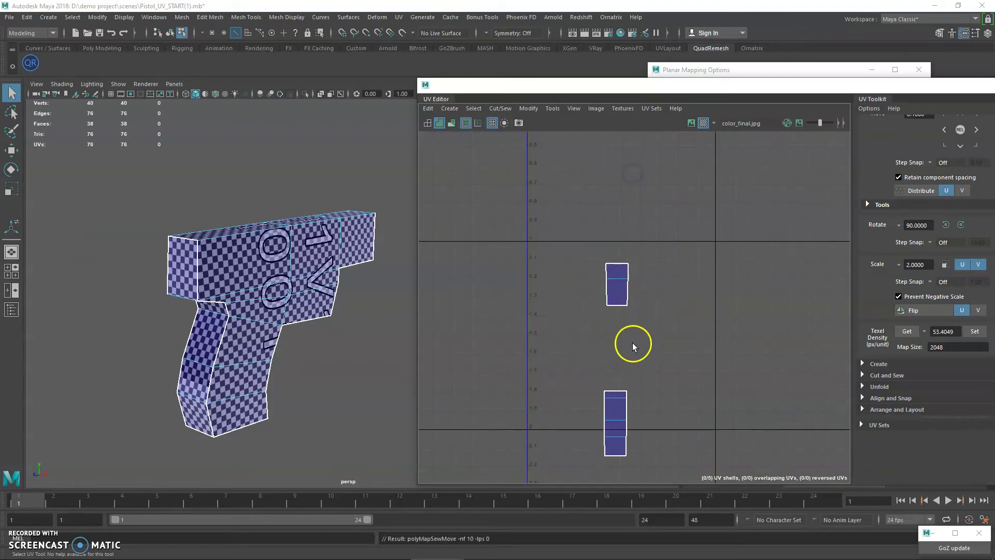
key("g")
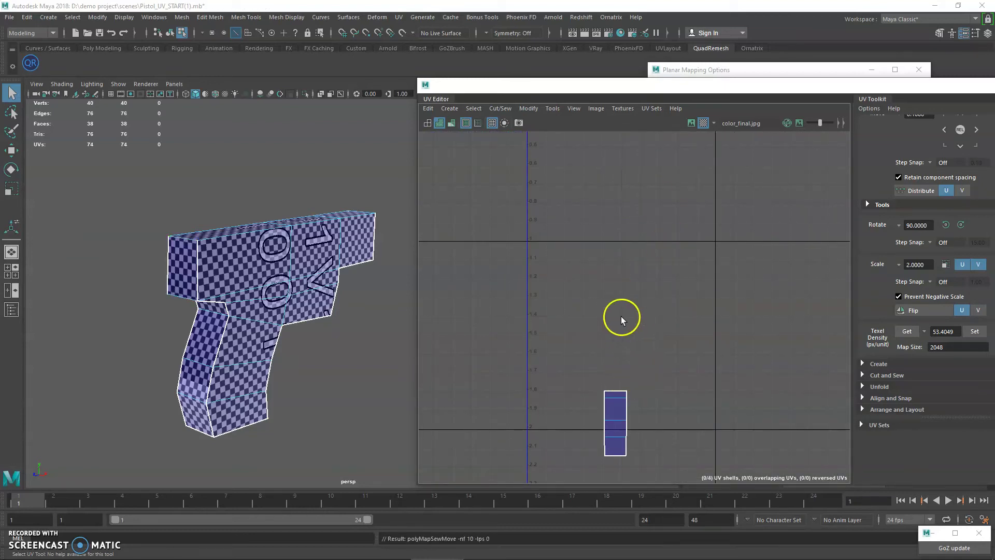
middle_click_drag(626, 264, 630, 418, "alt")
right_click_drag(629, 416, 444, 321, "alt")
middle_click_drag(571, 409, 548, 286, "alt")
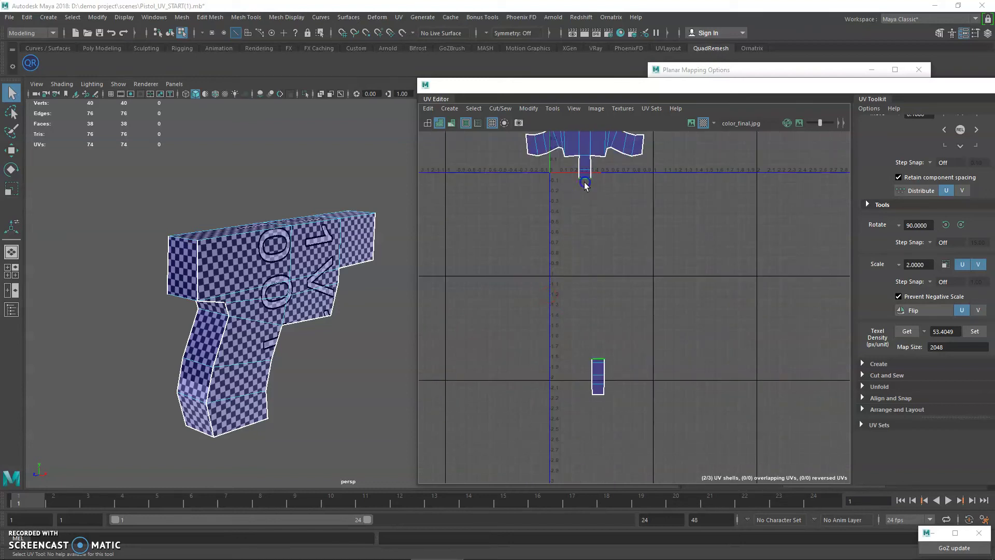
key("g")
left_click(611, 288)
Step: Select all UVs of the combined pistol shell, then scale and move it to fit inside the 0–1 UV square
middle_click_drag(617, 223, 591, 415, "alt")
right_click_drag(591, 415, 569, 398, "alt")
right_click_drag(575, 234, 610, 218)
left_click_drag(502, 194, 711, 471)
right_click_drag(570, 314, 709, 474, "alt")
key("r")
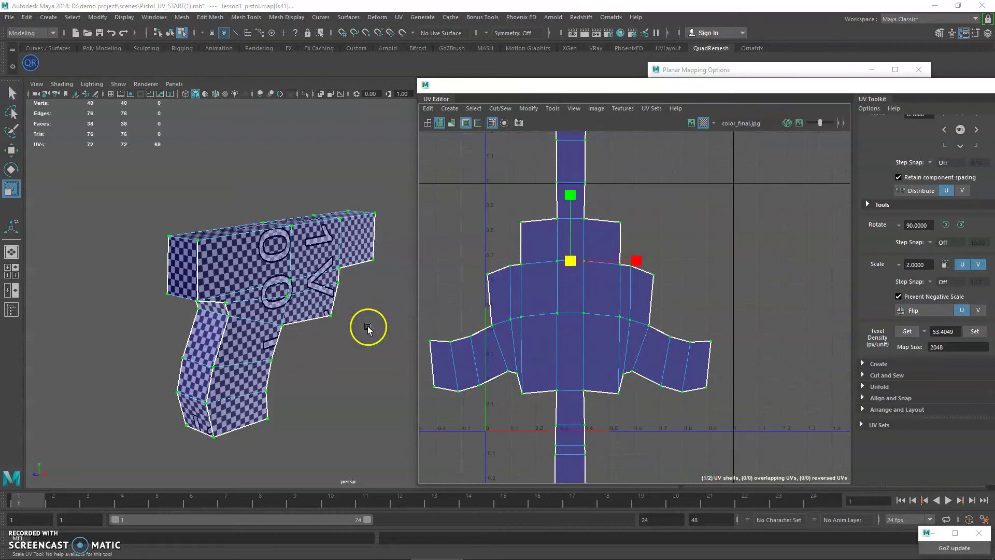
left_click_drag(572, 263, 566, 307)
key("w")
key("r")
key("w")
key("r")
left_click_drag(487, 183, 732, 431)
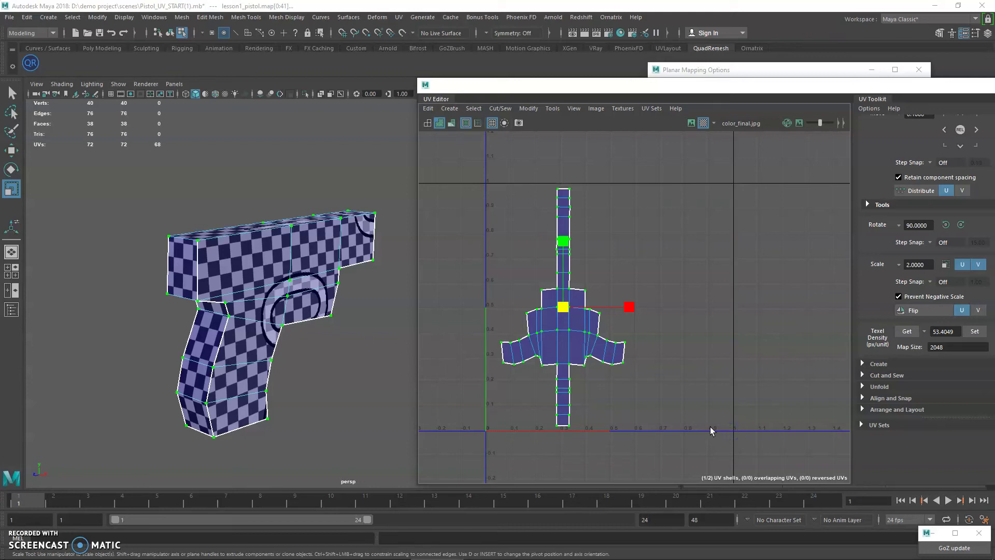
middle_click_drag(687, 192, 666, 191, "alt")
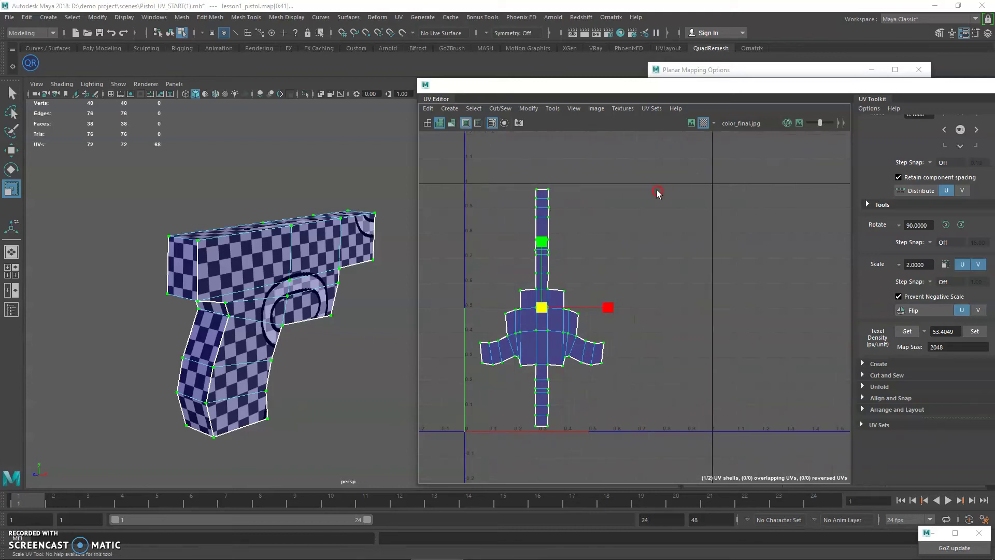
left_click_drag(646, 367, 712, 430)
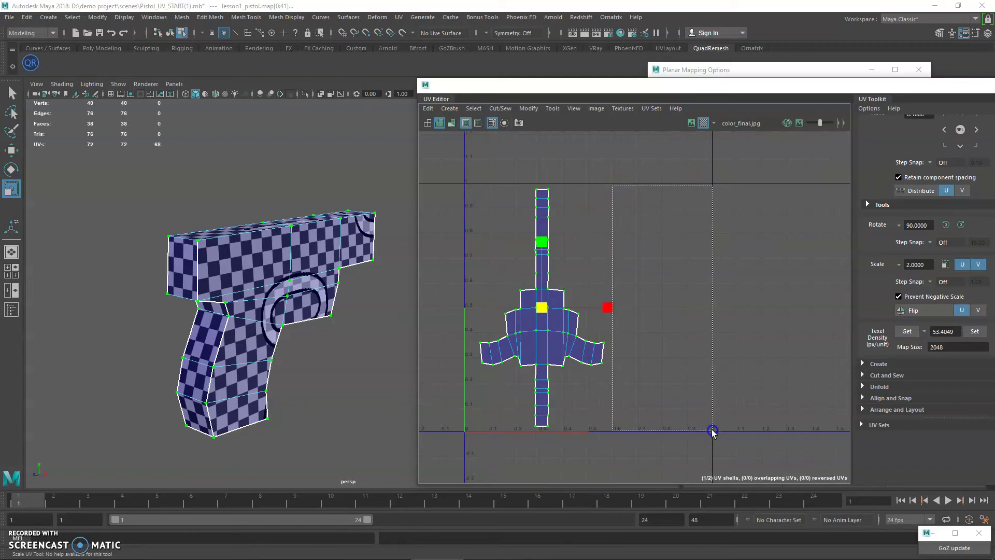
left_click_drag(712, 430, 712, 430)
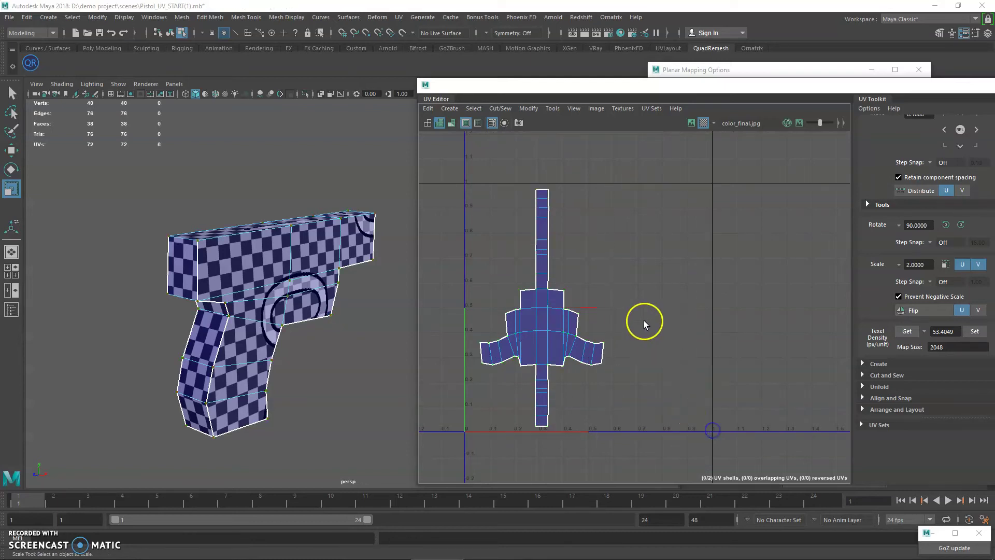
Step: Cut the UV edge where the upper strip joins the main body shell
right_click_drag(544, 289, 539, 257)
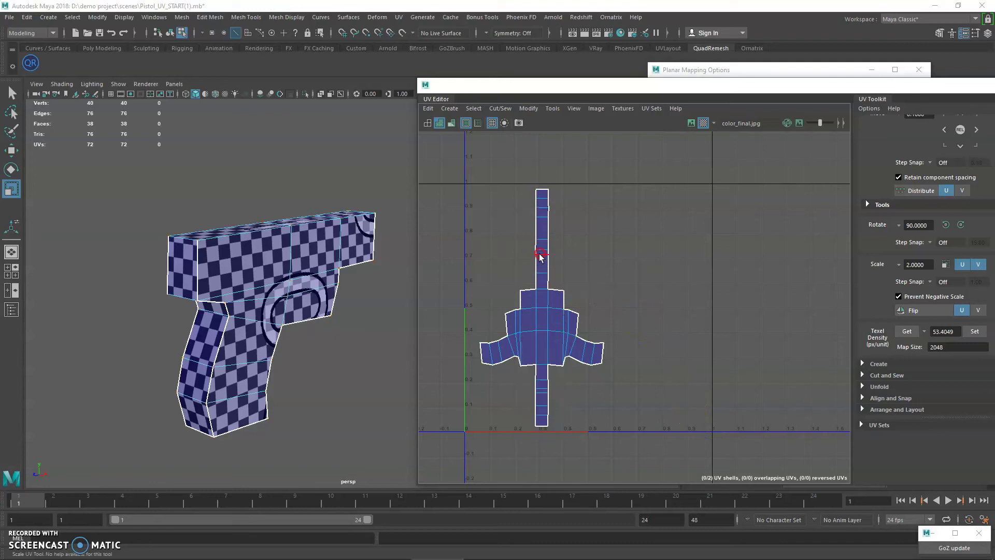
left_click(546, 289)
key("q")
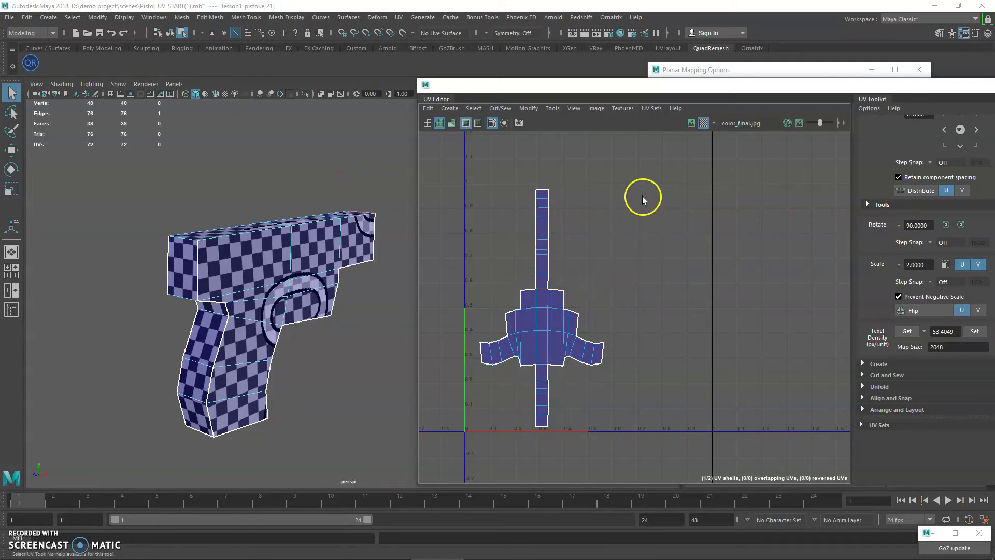
left_click_drag(638, 99, 565, 97)
left_click(428, 106)
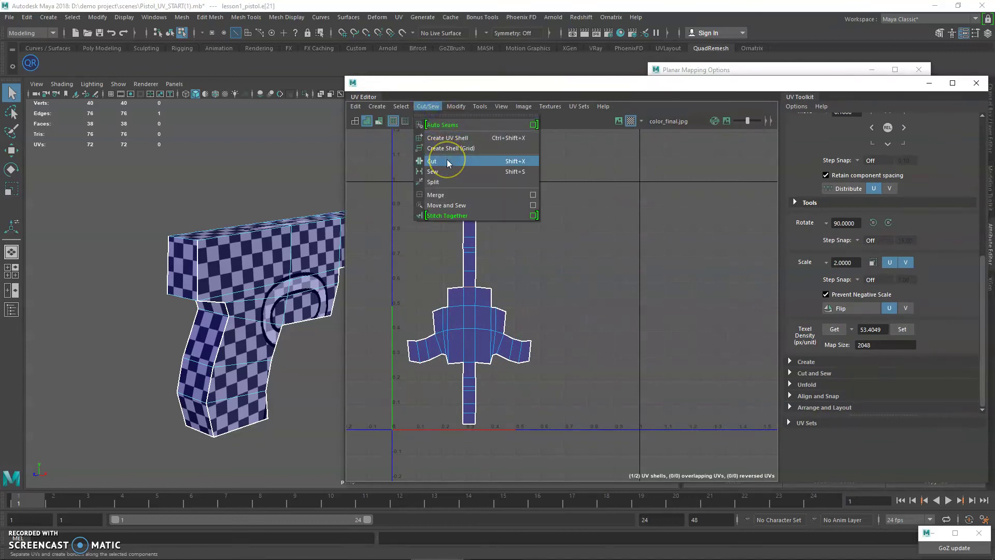
left_click(448, 163)
Step: Select the detached upper strip as a shell and move it into the empty space right of the main body shell
right_click_drag(490, 186, 503, 205)
scroll(881, 166, "up", 5)
left_click(895, 126)
left_click(468, 228)
key("w")
left_click_drag(468, 237, 587, 353)
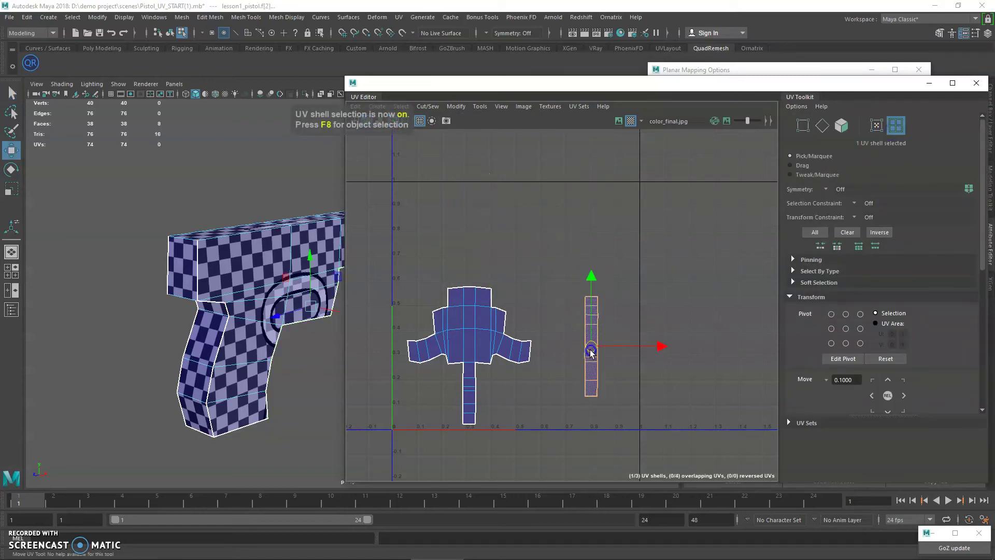
Step: Cut the lower strip off the main body shell and place it just right of the other detached strip
right_click_drag(474, 329, 470, 358)
left_click(469, 362)
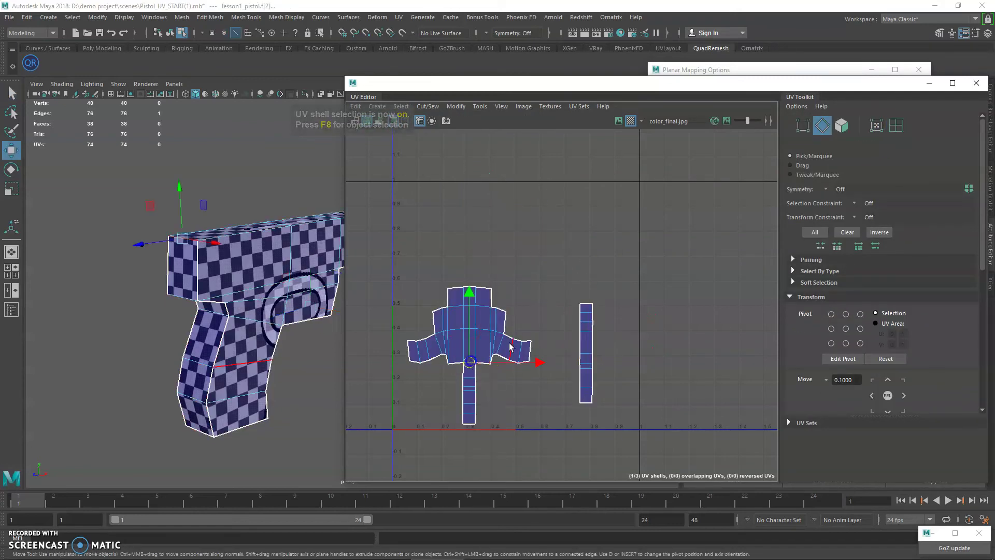
left_click(428, 106)
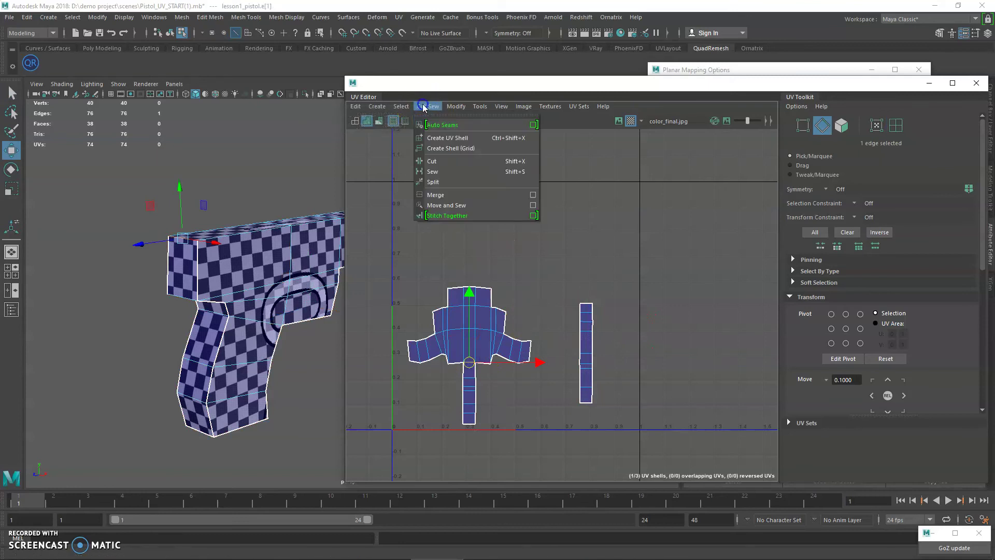
left_click(445, 161)
left_click(896, 125)
left_click(471, 382)
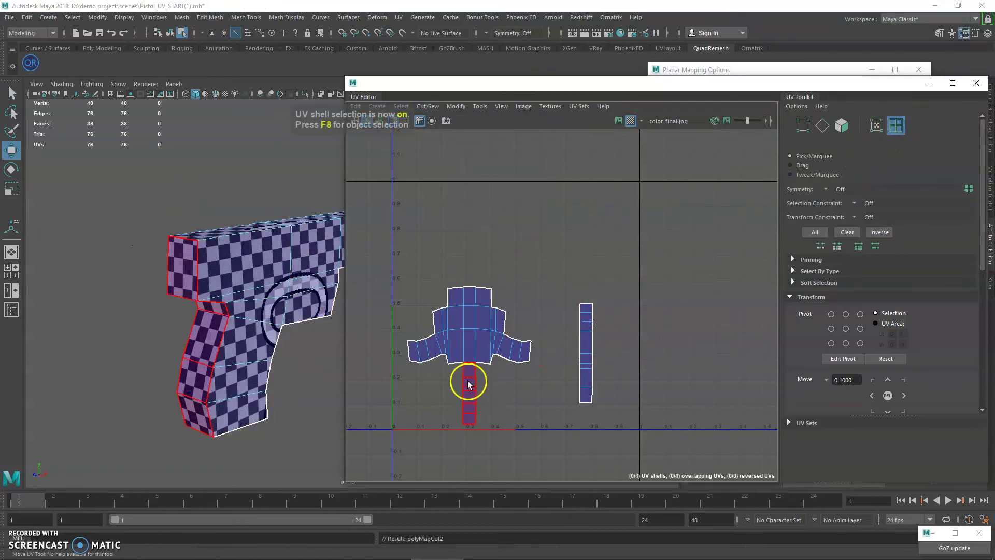
left_click_drag(471, 396, 615, 356)
Step: Try to scale the main body shell uniformly and undo the change
key("q")
left_click_drag(390, 273, 559, 455)
key("r")
left_click_drag(469, 325, 540, 375)
key("ctrl+z")
left_click_drag(393, 166, 675, 282)
left_click_drag(676, 456, 371, 372)
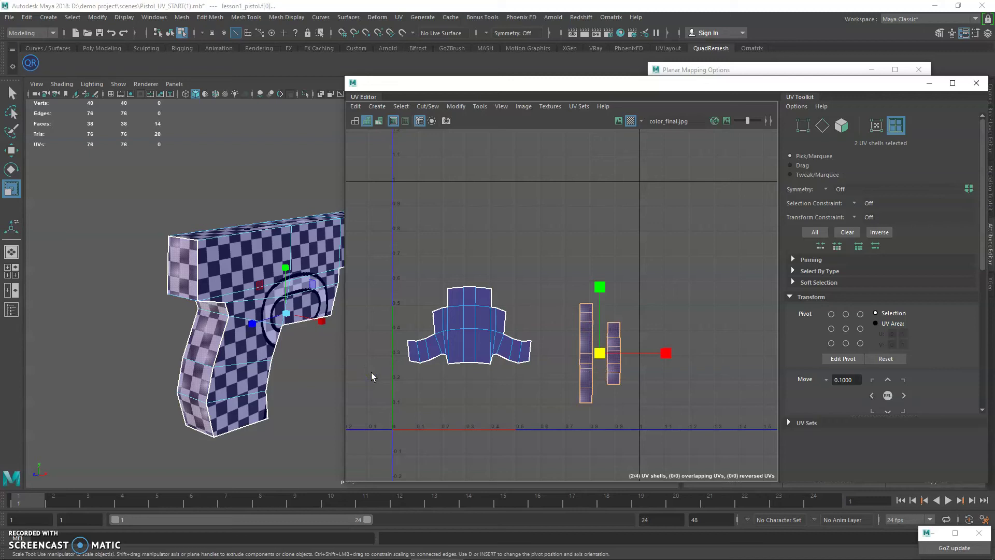
left_click(459, 329)
left_click_drag(399, 271, 526, 378)
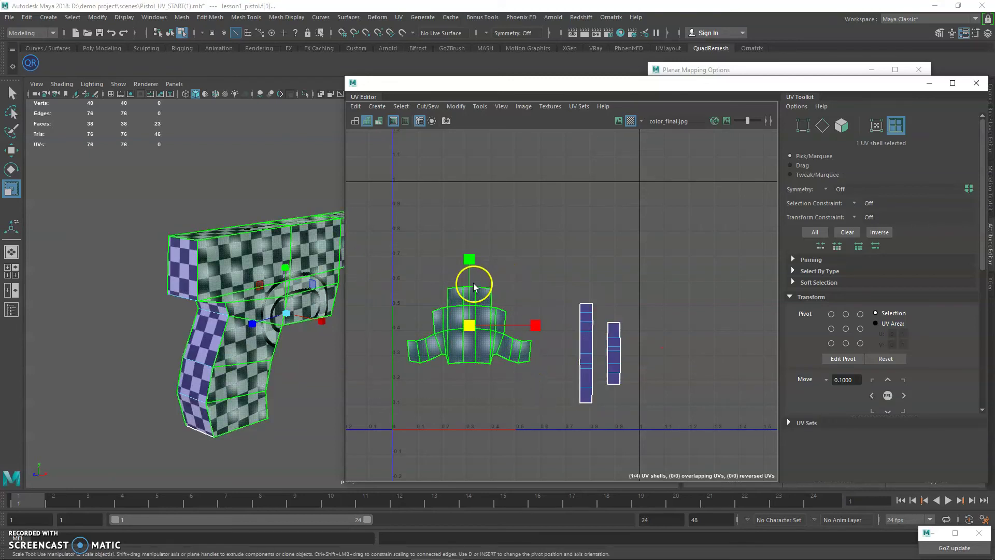
Step: Inspect the cut seam by selecting the edge at the top centre of the main body shell
right_click_drag(488, 301, 575, 358, "alt")
middle_click_drag(537, 327, 551, 291, "alt")
key("q")
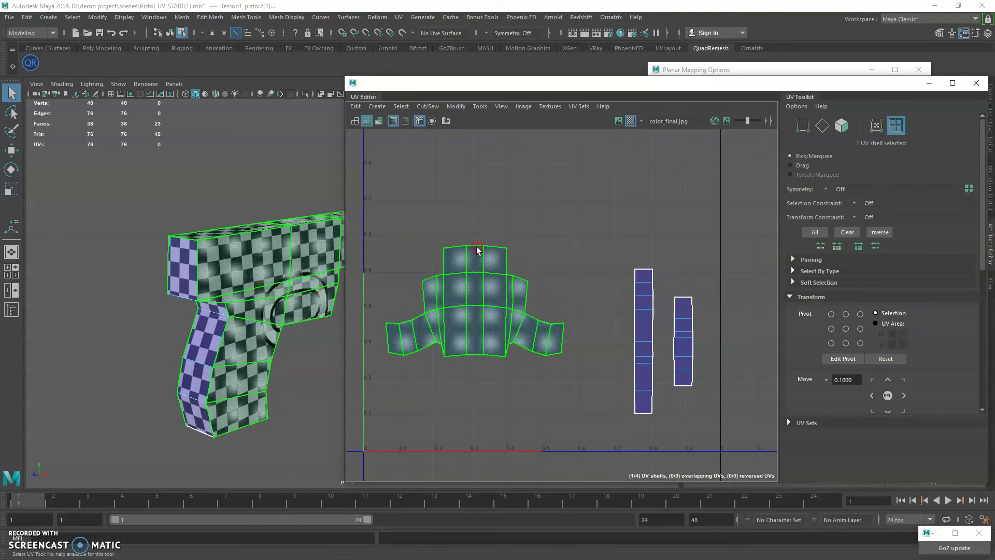
right_click_drag(477, 251, 476, 222)
left_click(482, 252)
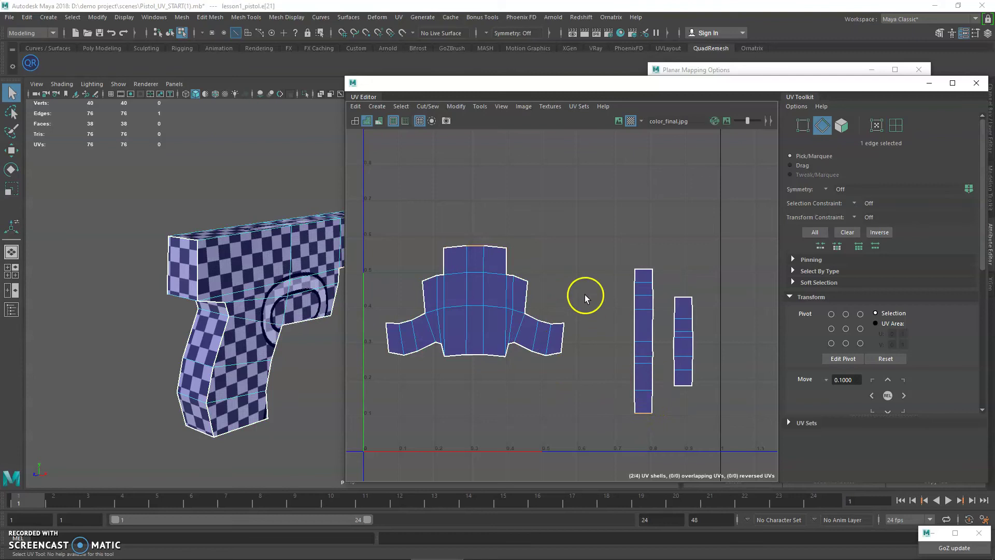
scroll(585, 298, "down", 3)
right_click_drag(489, 272, 534, 274)
left_click_drag(423, 232, 585, 369)
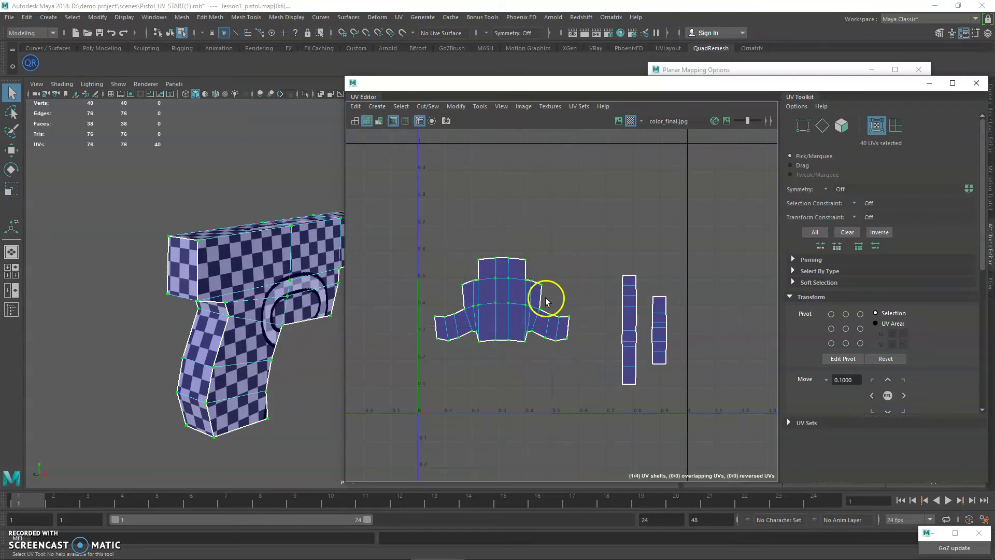
left_click(568, 278)
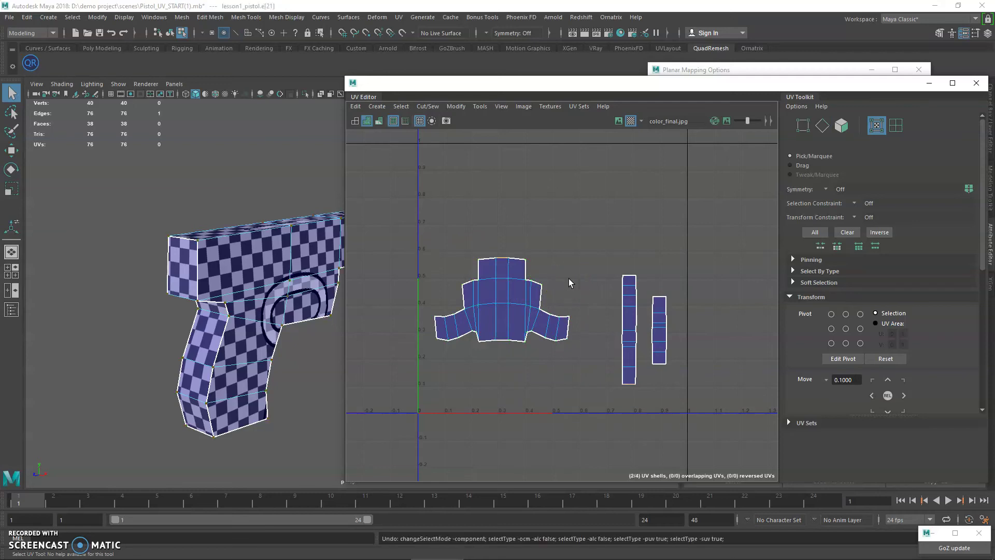
Step: Undo the lower strip's cut and the moves of both strips so they return to their places on the main body
key("ctrl+z")
key("ctrl+z")
key("ctrl+z")
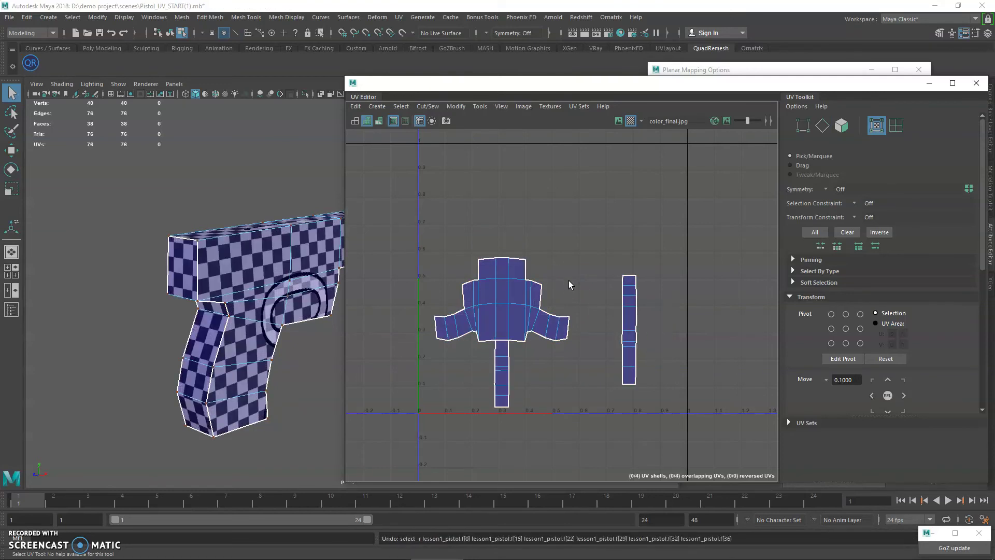
key("ctrl+z")
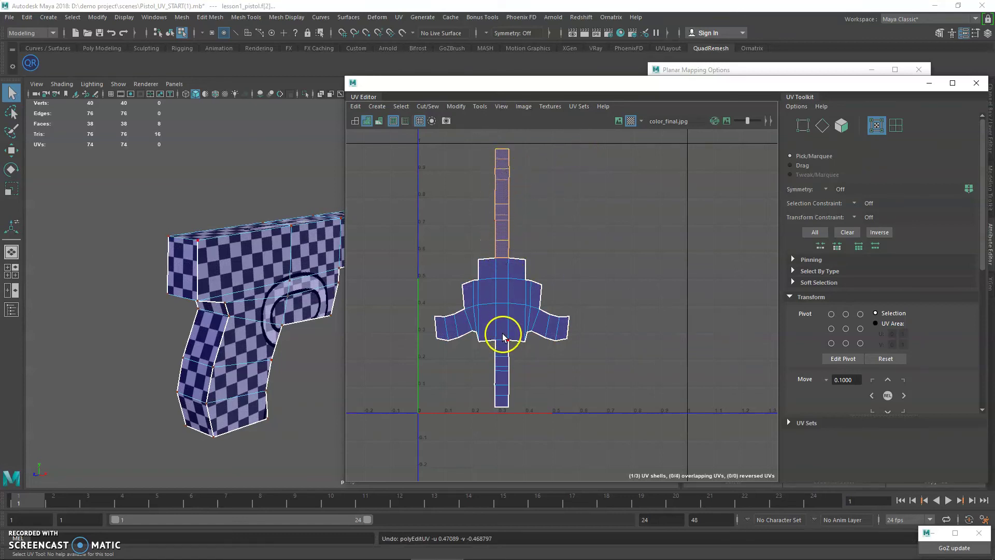
left_click_drag(580, 147, 684, 411)
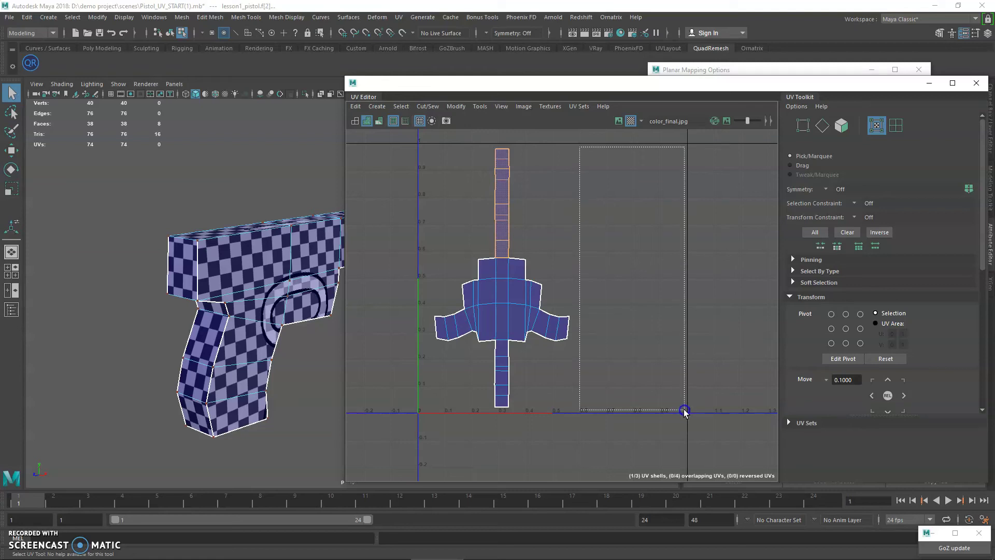
left_click_drag(684, 410, 684, 410)
Step: Select the upper strip as a UV shell and move it into the empty space right of the main body shell
middle_click_drag(642, 367, 615, 389, "alt")
right_click_drag(615, 390, 627, 389, "alt")
left_click(896, 125)
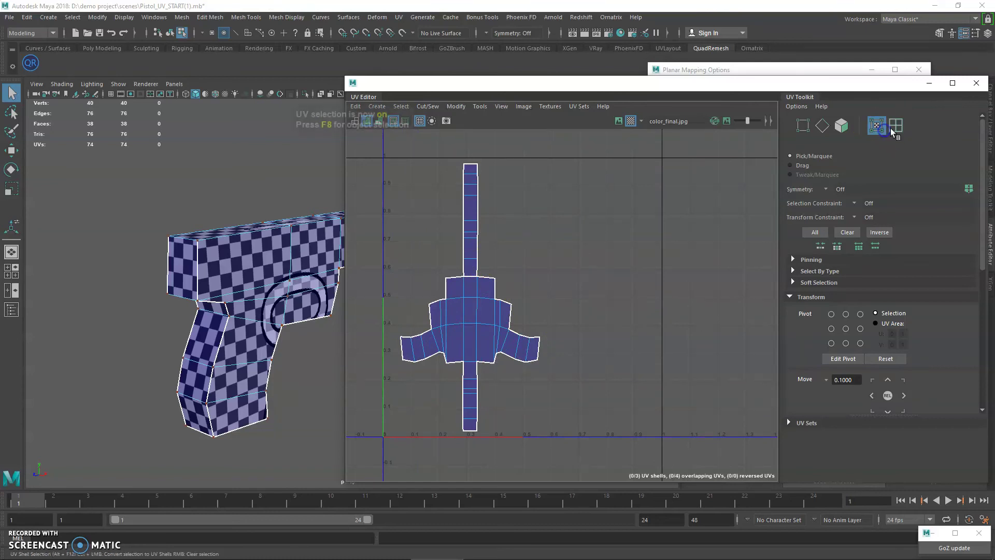
left_click(472, 171)
key("w")
left_click_drag(471, 221, 614, 357)
Step: Cut the UVs along the edge joining the lower strip to the main body and move that strip right of the other strip
right_click_drag(468, 340, 463, 300)
left_click(472, 358)
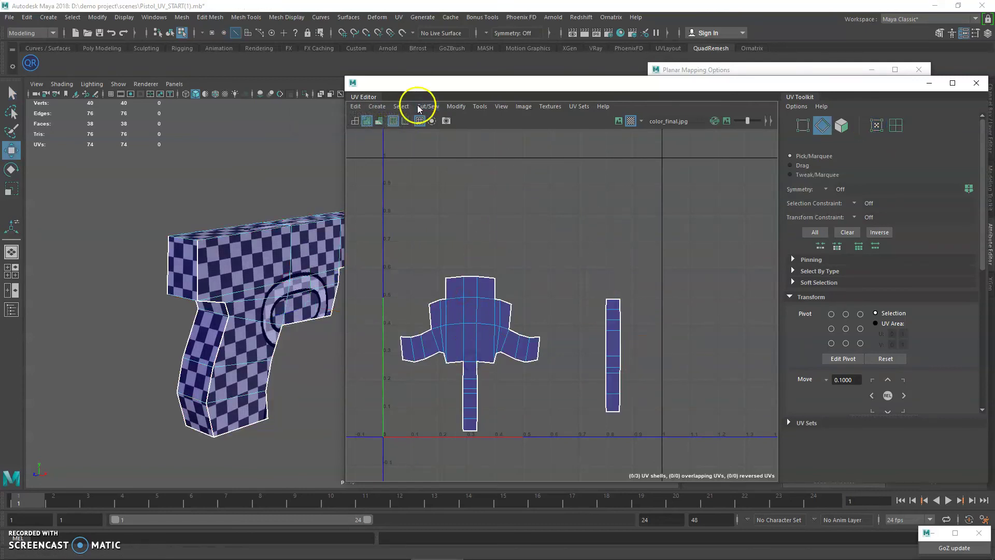
left_click(472, 358)
left_click(430, 106)
left_click(451, 148)
left_click(896, 125)
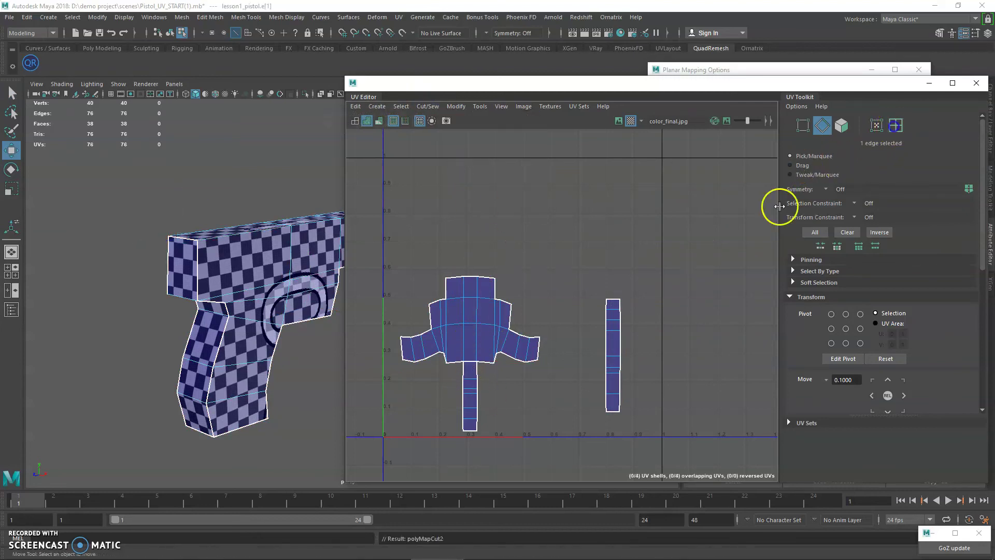
left_click(462, 400)
left_click_drag(469, 395, 634, 368)
Step: Scale up the main body shell uniformly and move it into the lower part of the UV square, left of the strips
key("q")
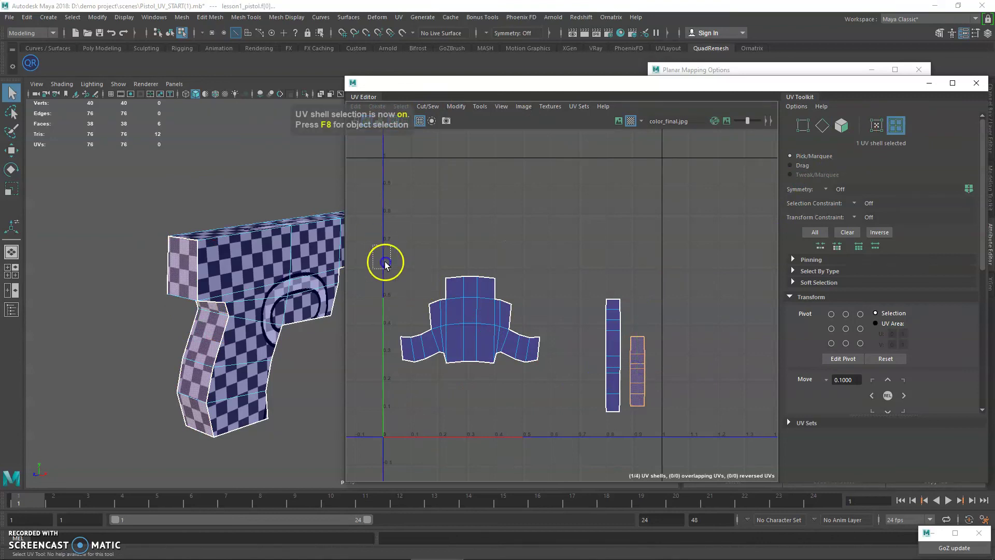
left_click_drag(382, 265, 552, 403)
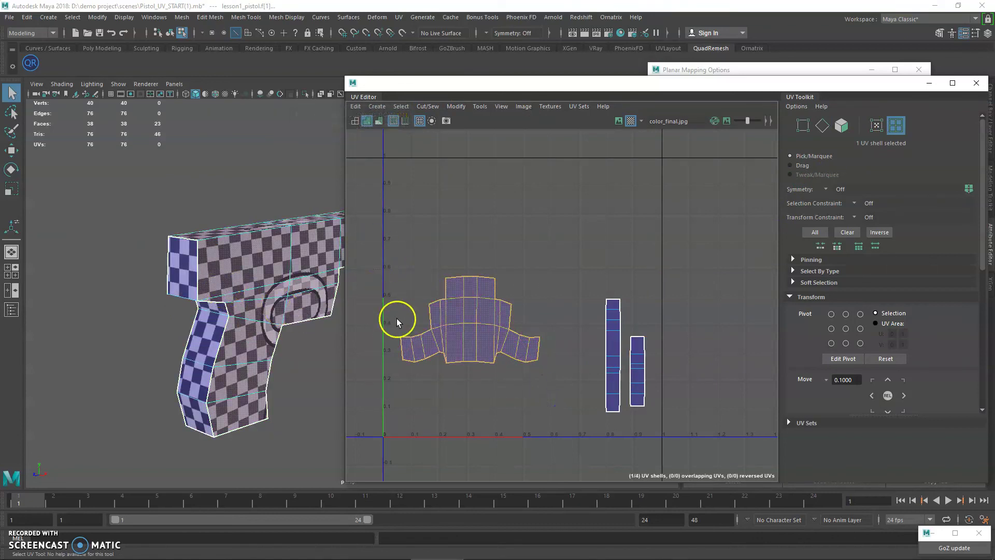
key("r")
left_click_drag(470, 319, 522, 382)
key("w")
left_click_drag(469, 319, 498, 350)
key("r")
key("w")
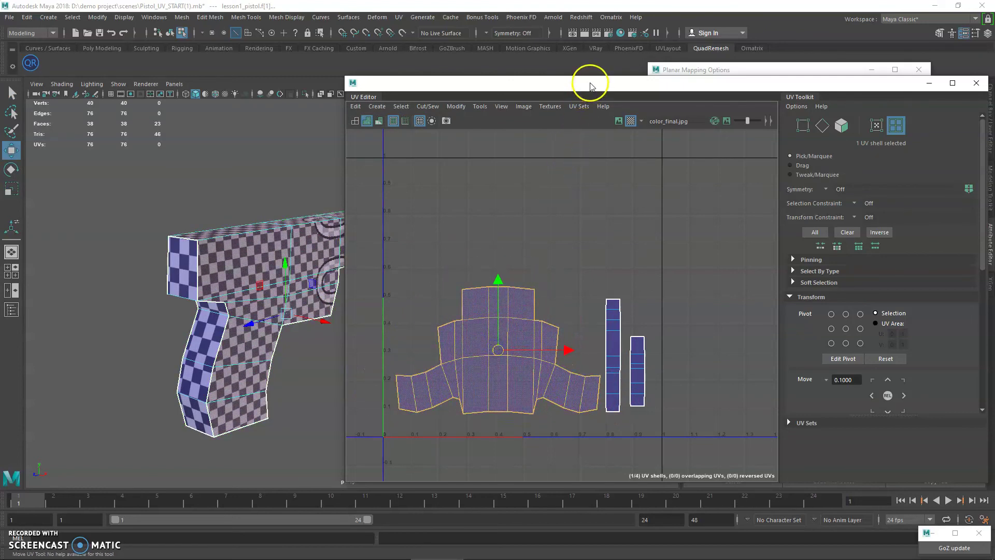
Step: Get the main body shell's texel density and apply the value of 34.3881 to both strip shells
left_click_drag(590, 86, 481, 86)
left_click(377, 380)
left_click(391, 356)
left_click(392, 392)
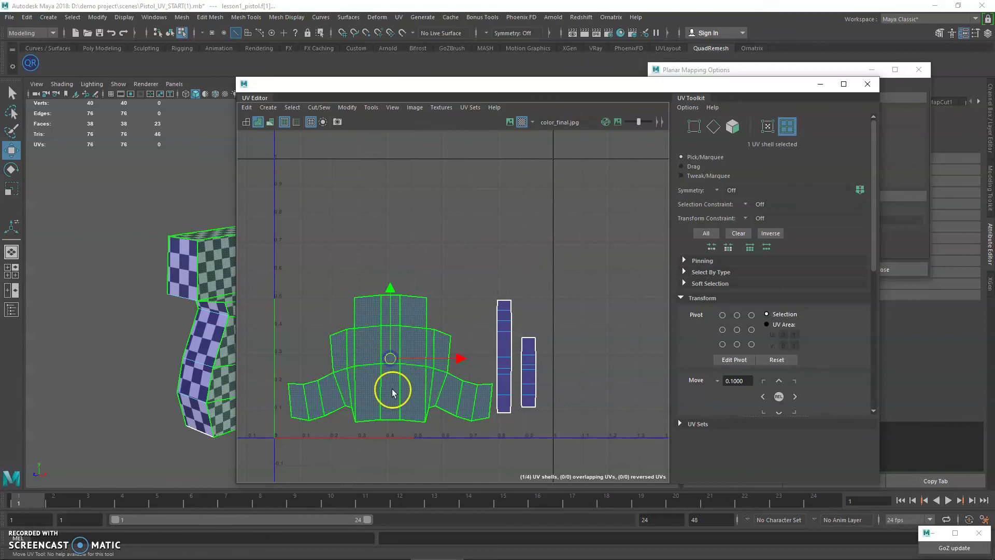
scroll(746, 337, "down", 9)
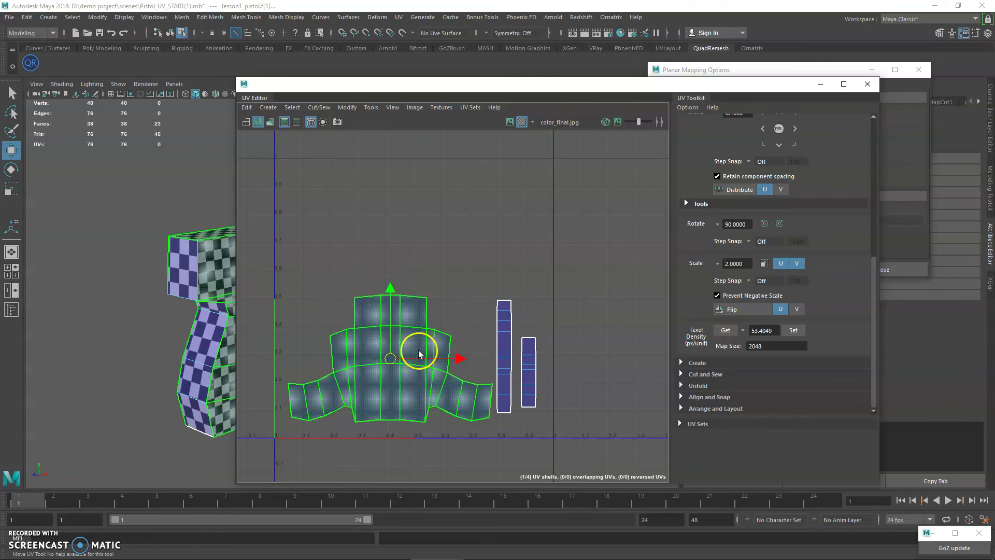
left_click(725, 331)
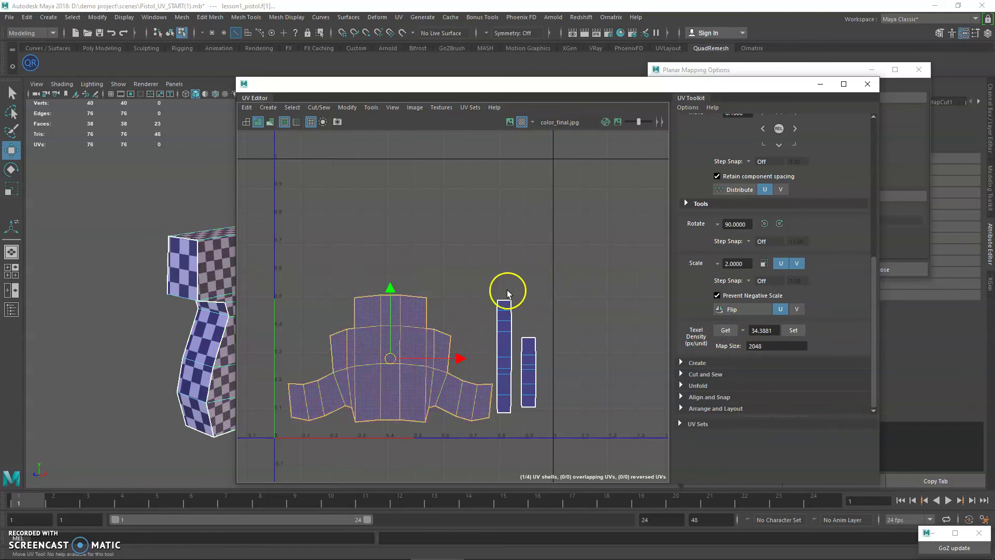
left_click_drag(558, 347, 484, 264)
left_click(793, 330)
Step: Enlarge the main body shell uniformly until it nearly spans the UV square's width and position it inside the square
left_click_drag(418, 380, 443, 403)
key("r")
left_click_drag(392, 358, 393, 332)
key("w")
key("r")
Step: Get the enlarged main body's texel density and set both strip shells to 44.9101
left_click(726, 330)
left_click_drag(534, 254, 534, 254)
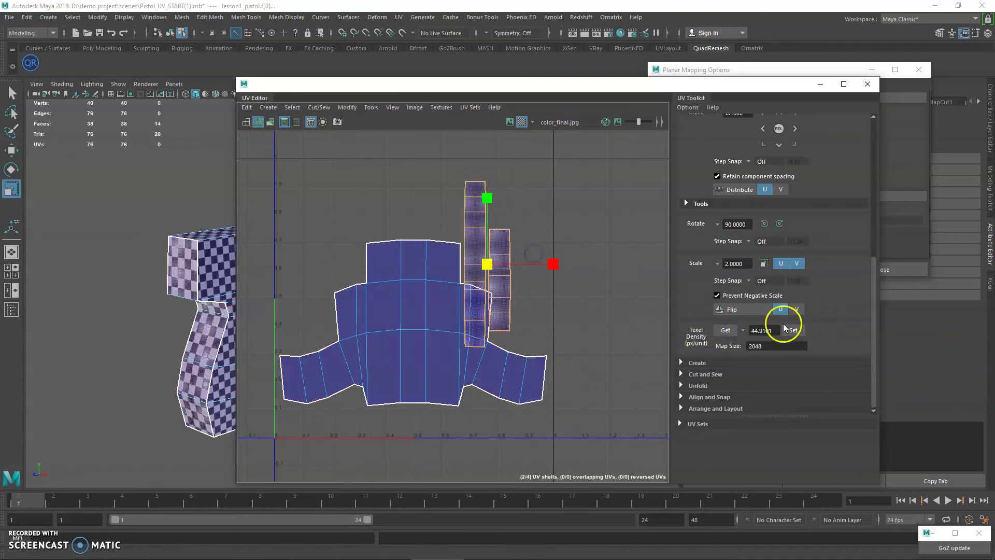
left_click(798, 330)
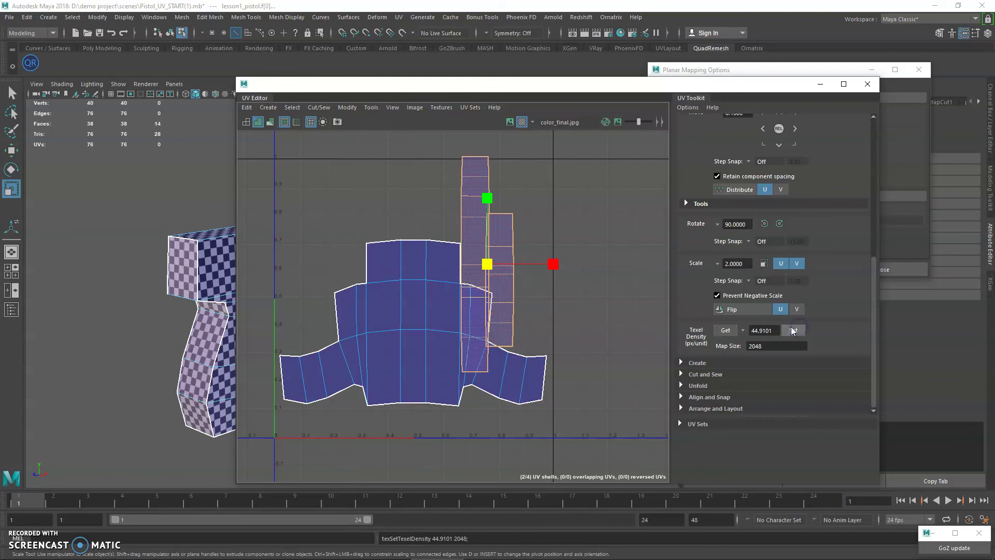
Step: Rotate both strip shells by 90 degrees and move the shorter one into the upper right corner of the UV square
left_click(764, 224)
left_click(549, 250)
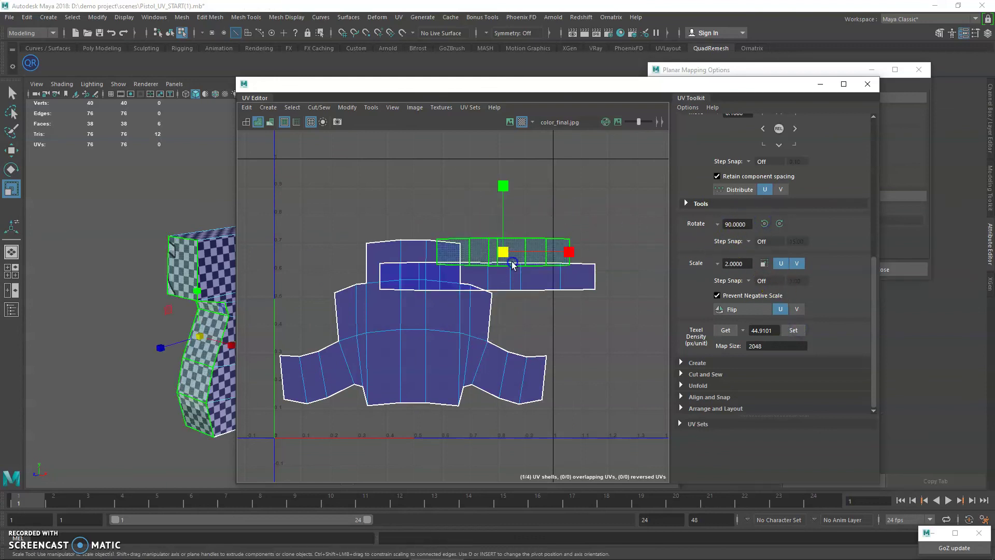
key("w")
left_click_drag(504, 249, 486, 175)
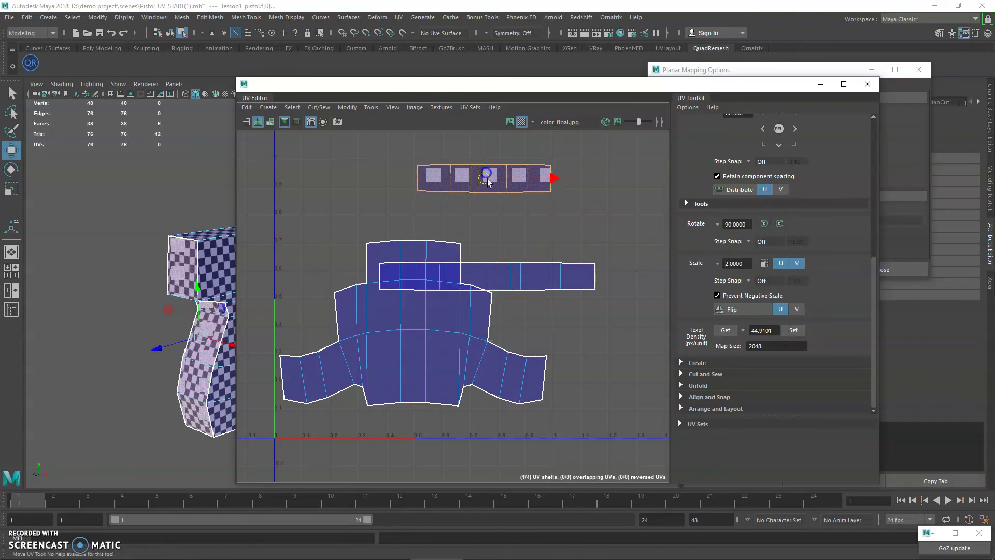
Step: Place the longer strip between the main body and the shorter strip, and nudge the shorter strip slightly left
left_click(490, 279)
left_click_drag(491, 279, 425, 217)
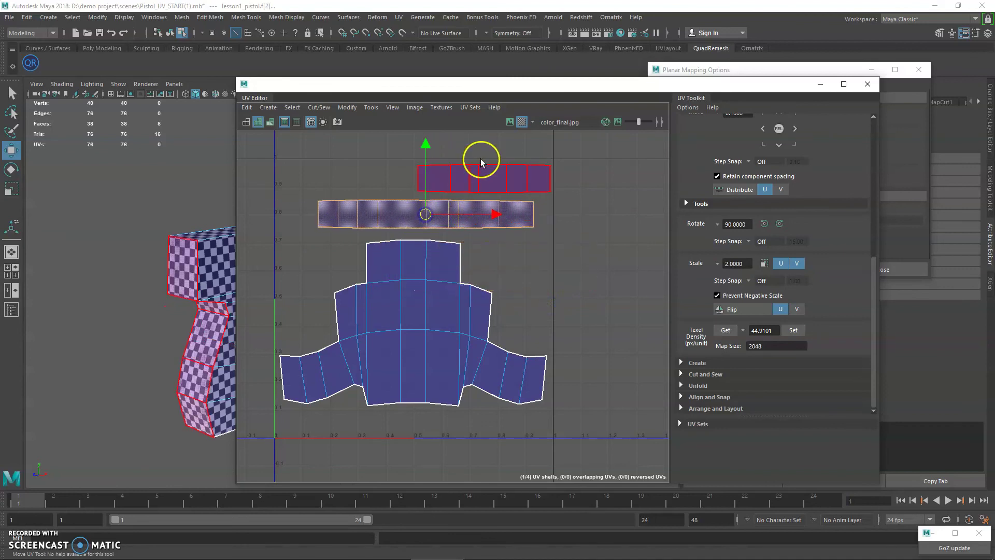
left_click(484, 181)
left_click_drag(488, 178, 480, 177)
Step: Uncover the pistol model by shifting the UV Editor aside and select the UVs of all shells in the UV square
middle_click_drag(409, 245, 448, 265, "alt")
scroll(466, 264, "down", 2)
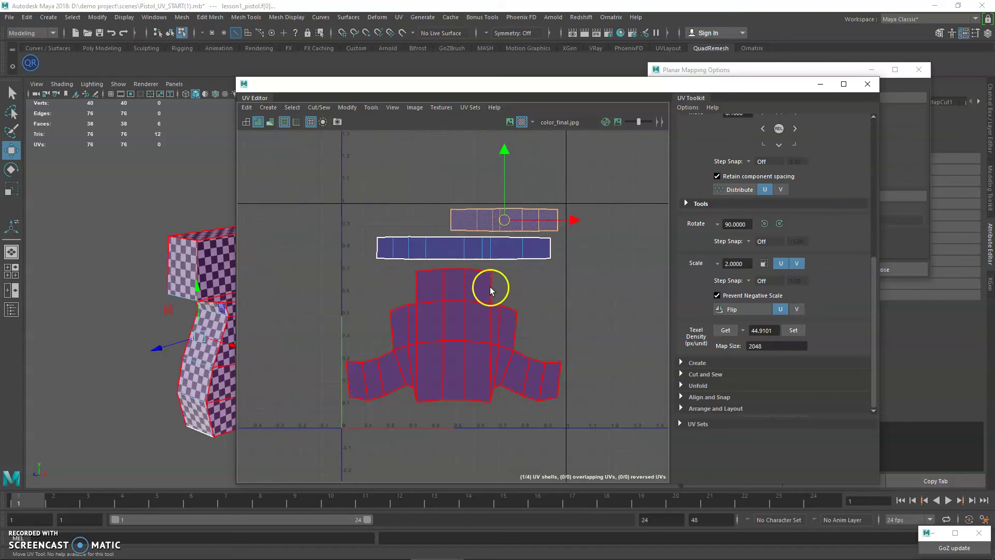
left_click_drag(388, 84, 475, 86)
key("q")
right_click_drag(568, 244, 613, 244)
left_click_drag(382, 165, 725, 461)
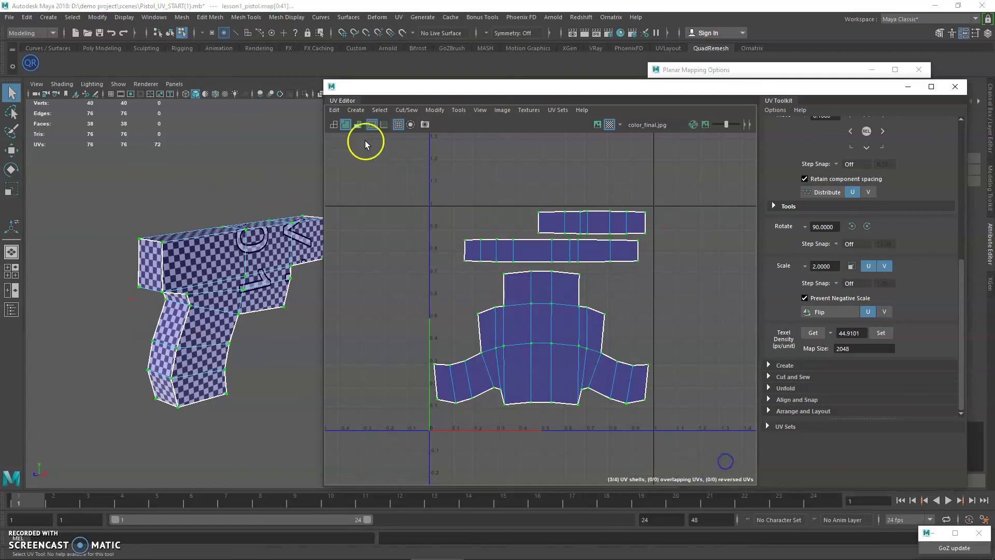
Step: Export a UV snapshot of the layout as UV_Gun.png in the project's sourceimages folder
left_click(424, 124)
left_click_drag(793, 62, 277, 106)
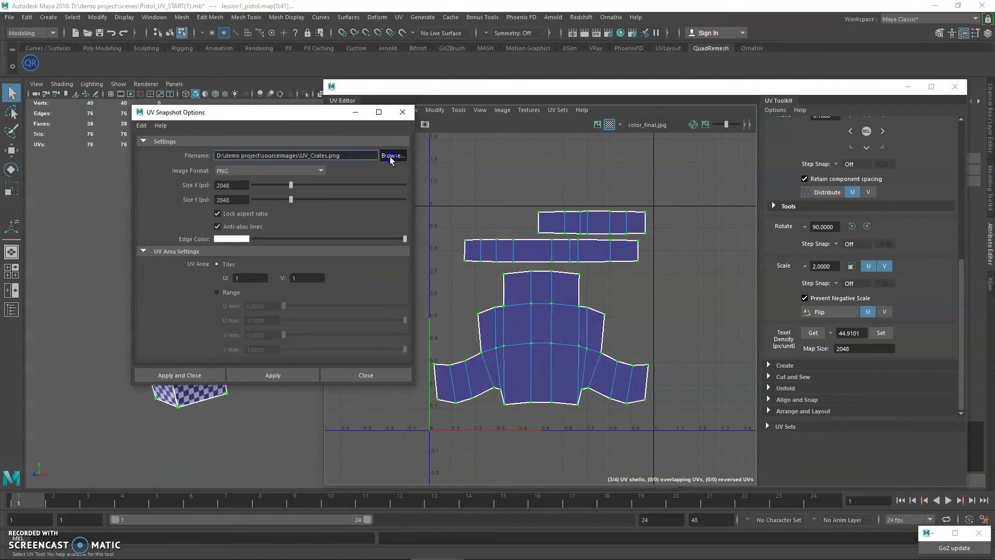
left_click(391, 156)
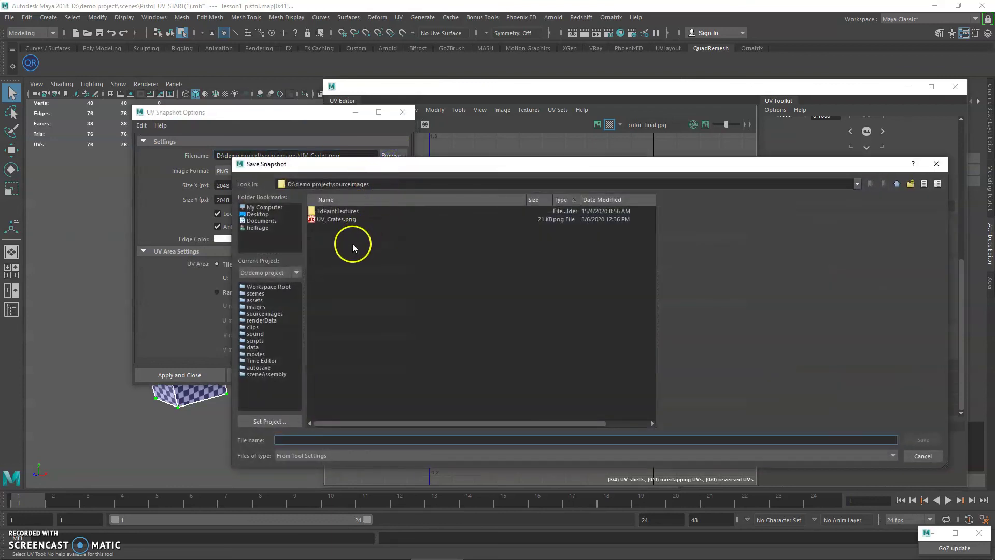
type("UV_G")
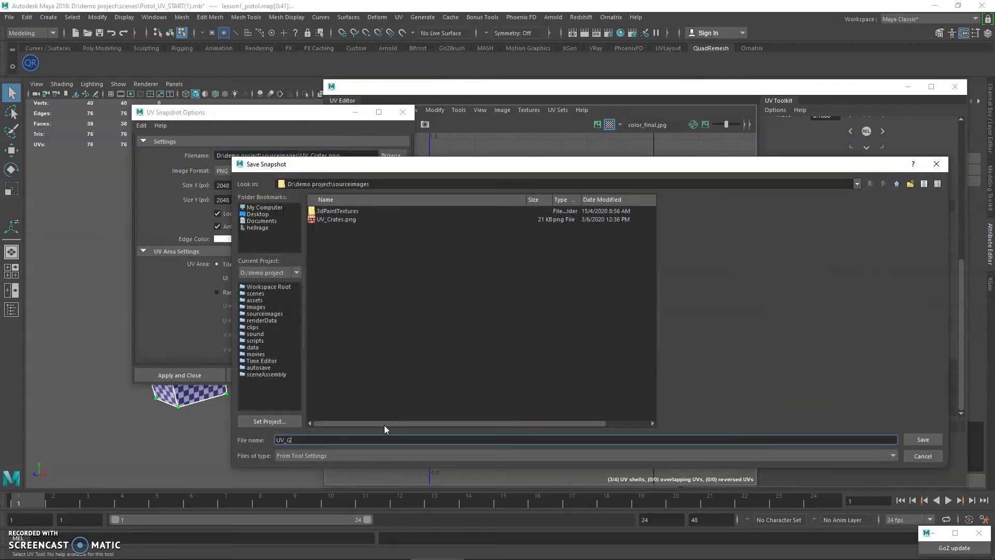
type("un.png")
left_click(927, 440)
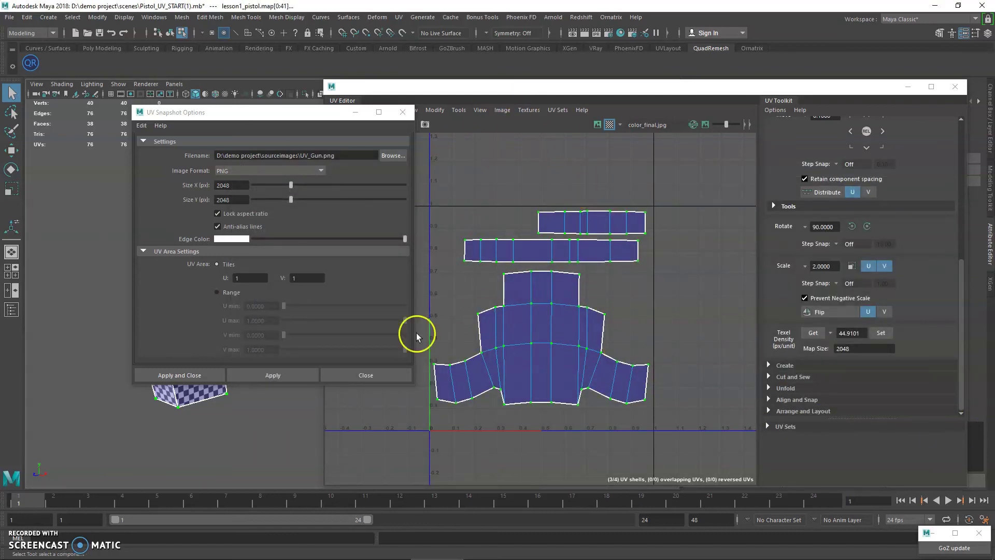
left_click(304, 374)
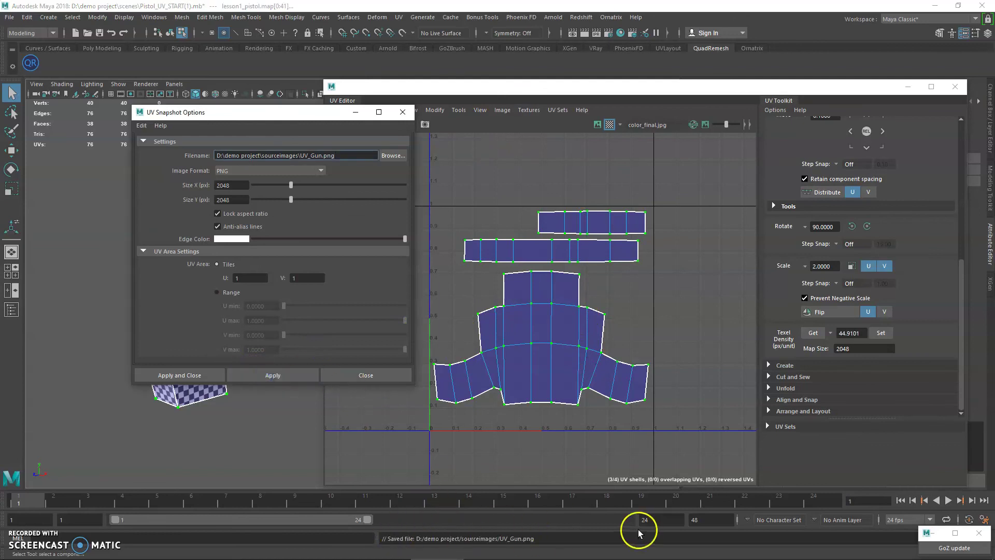